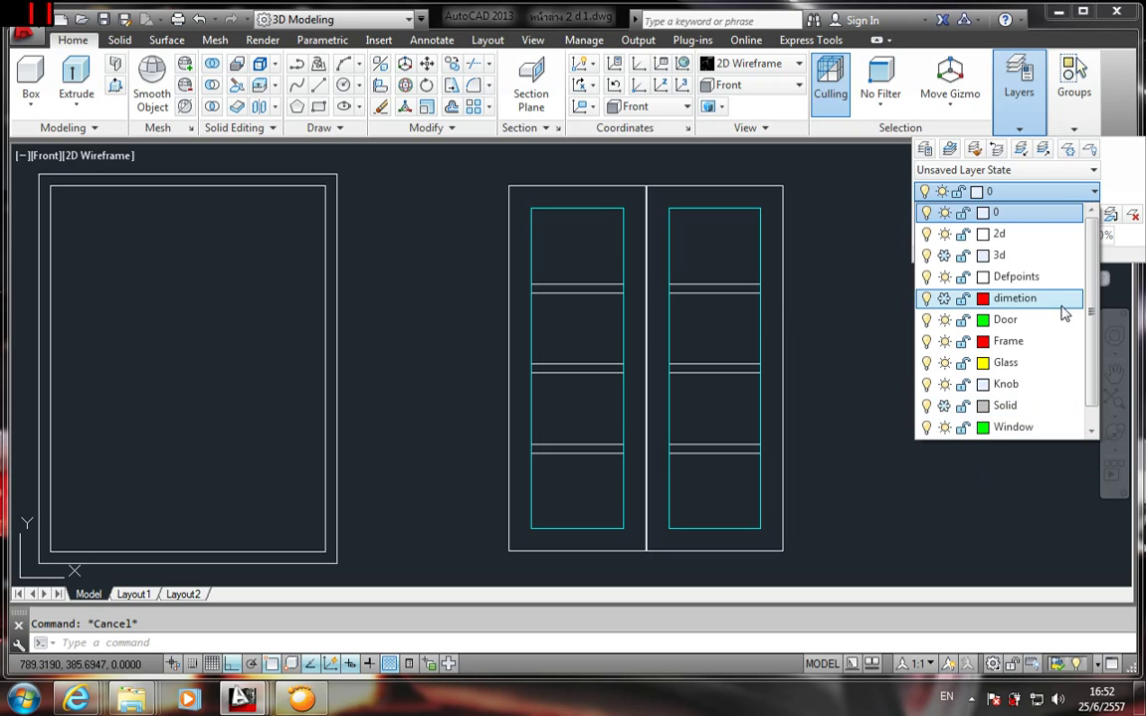
- Close the layer list and switch the visual style to Realistic
click(868, 291)
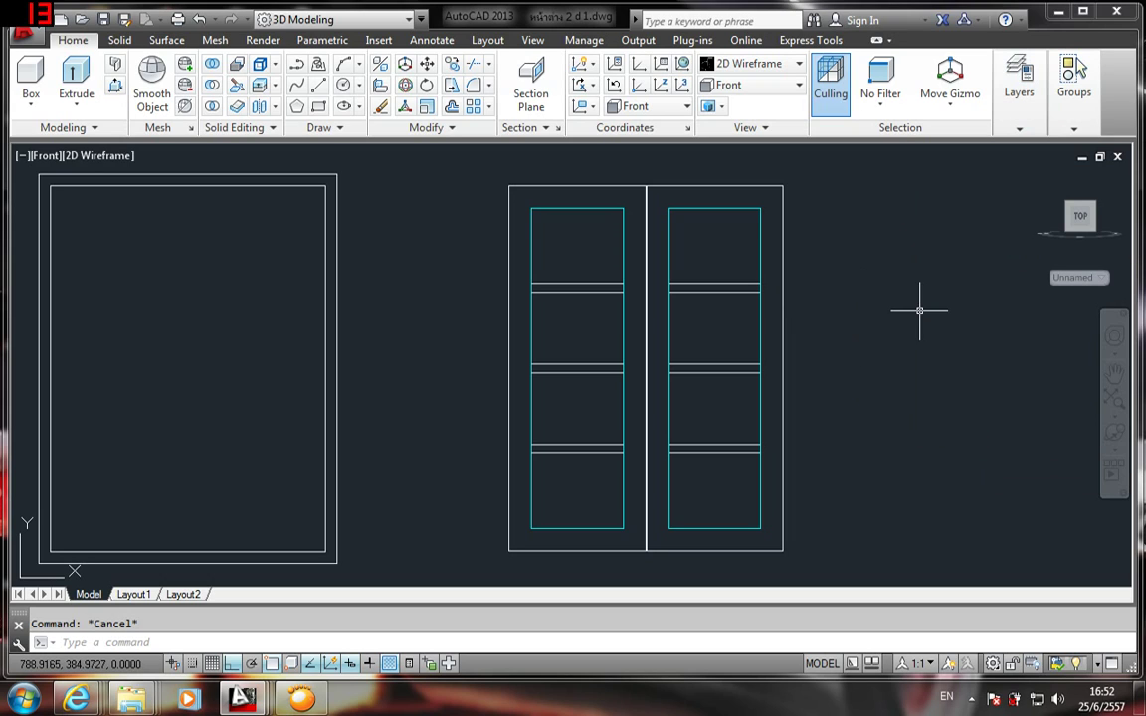
click(800, 63)
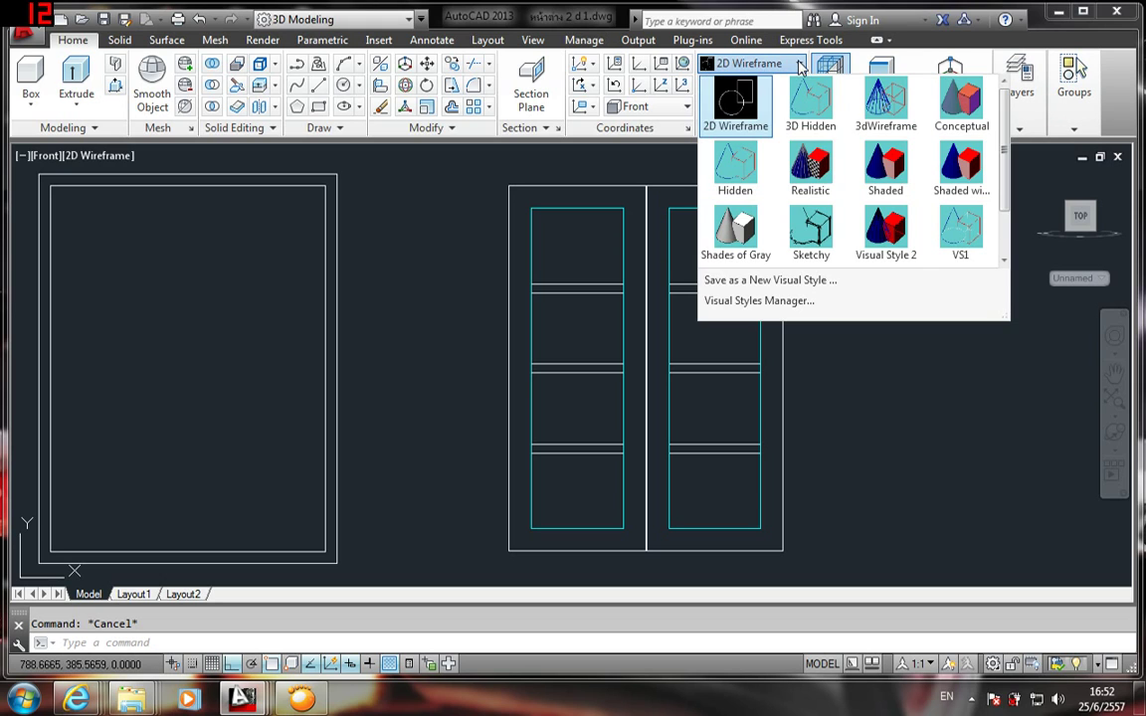
click(811, 167)
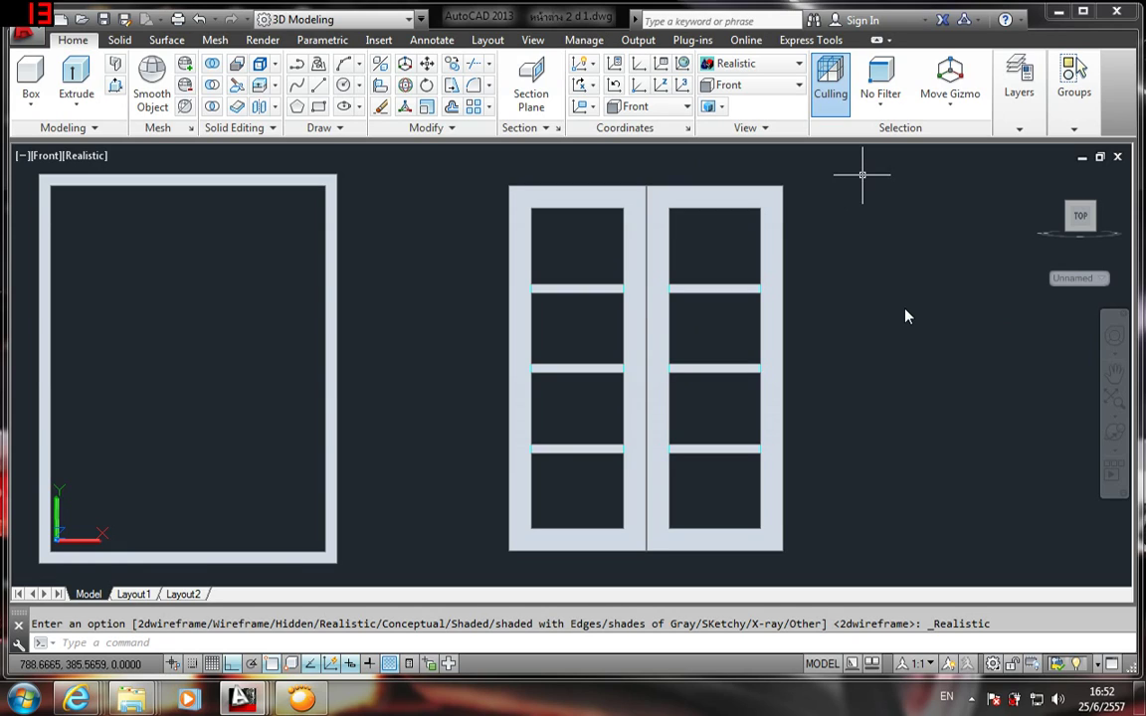
- Switch to the SE Isometric view and nudge the view down slightly
click(800, 86)
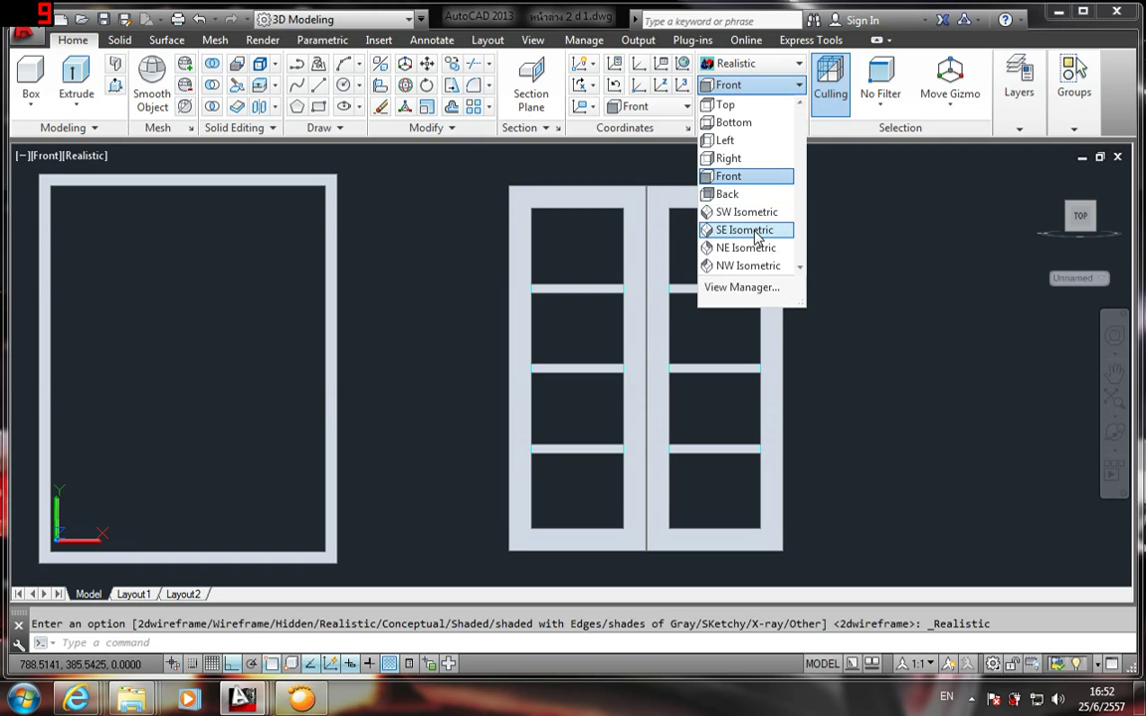
click(770, 232)
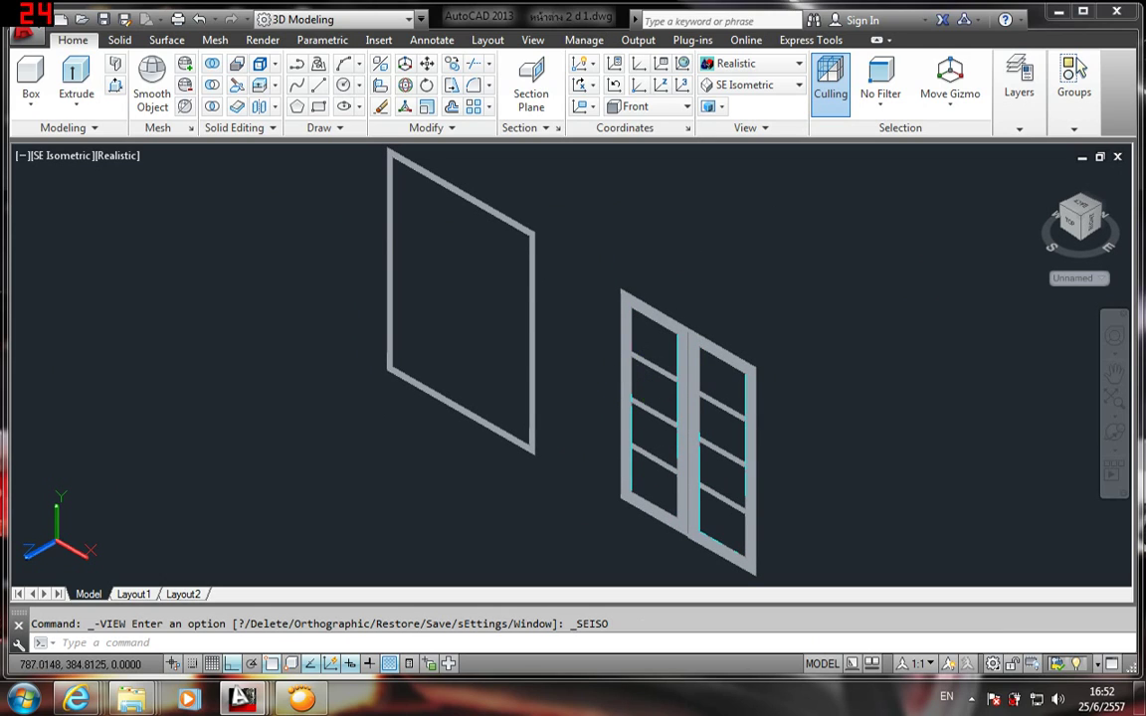
middle_drag(445, 244, 453, 281)
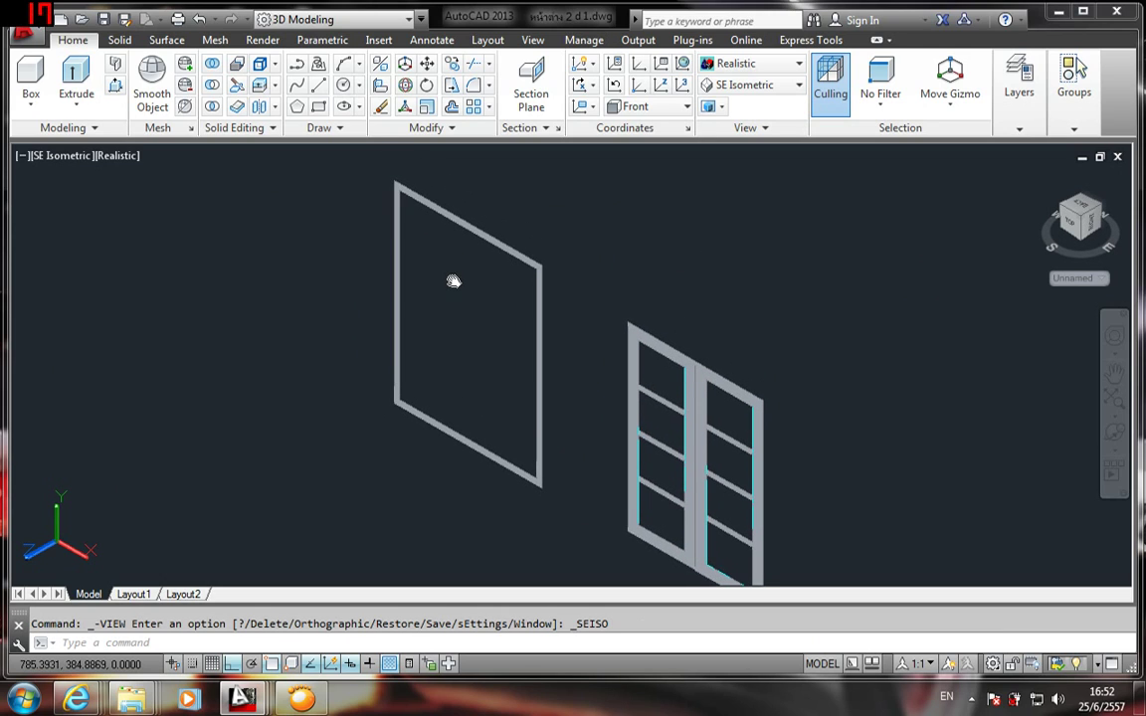
- Extrude the outer rectangle into a solid 0.10 deep
click(75, 77)
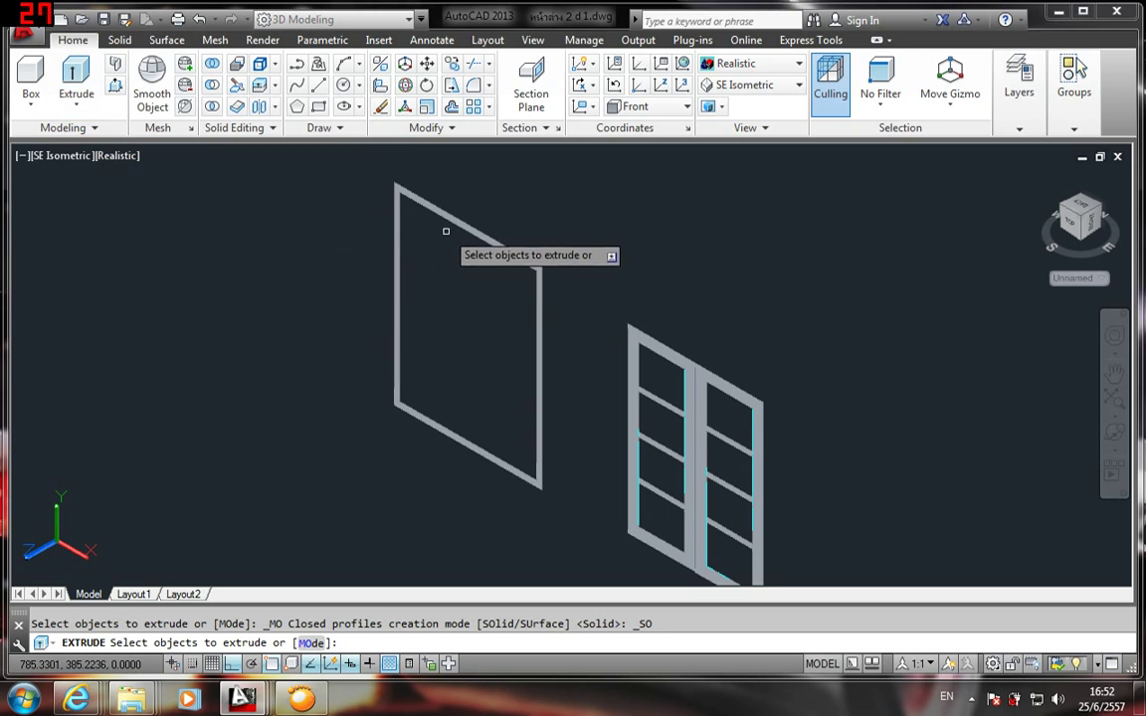
click(485, 205)
click(435, 259)
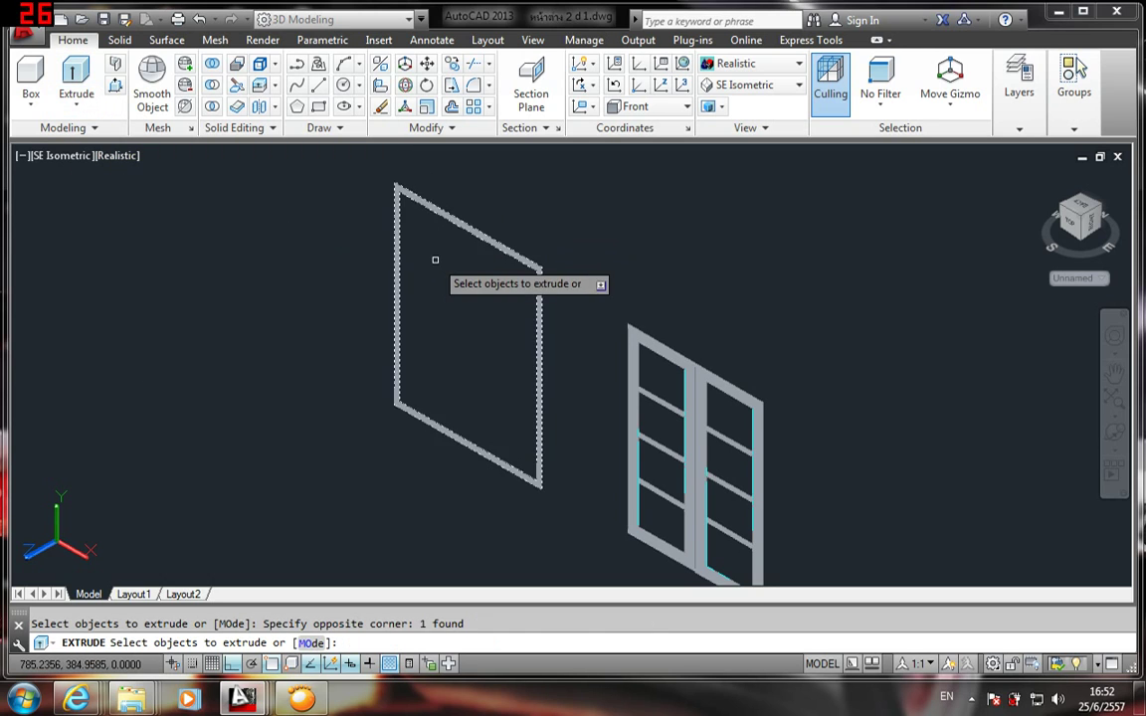
right_click(344, 246)
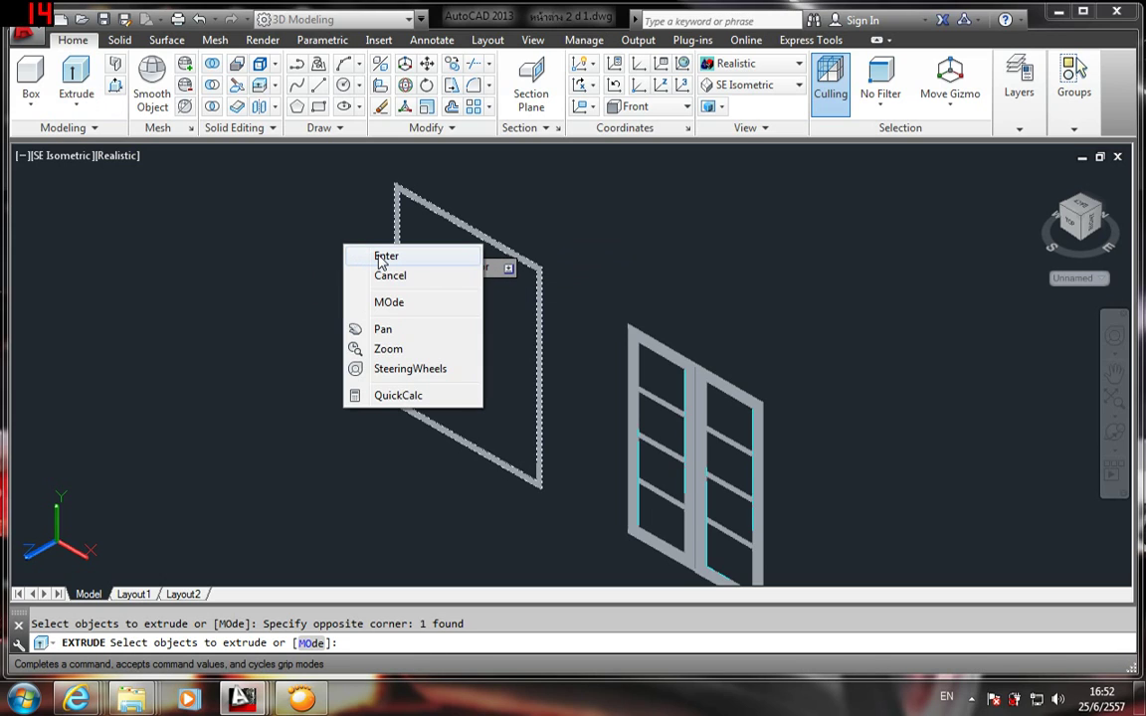
click(384, 256)
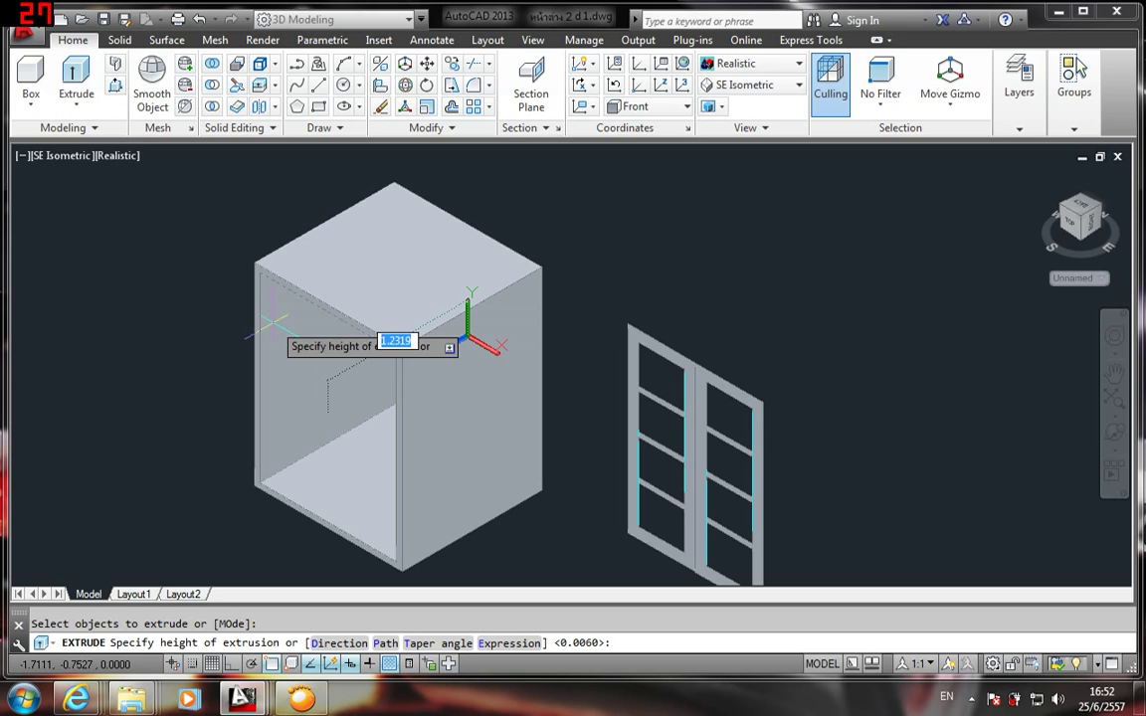
text(.)
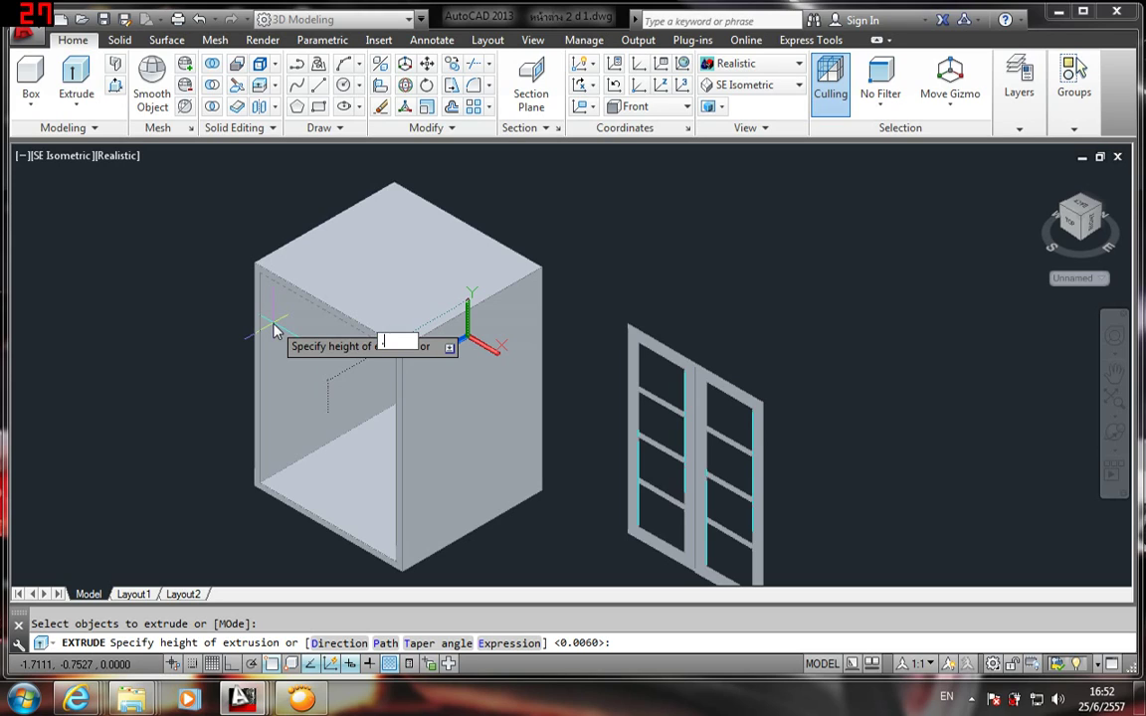
text(10)
key(Return)
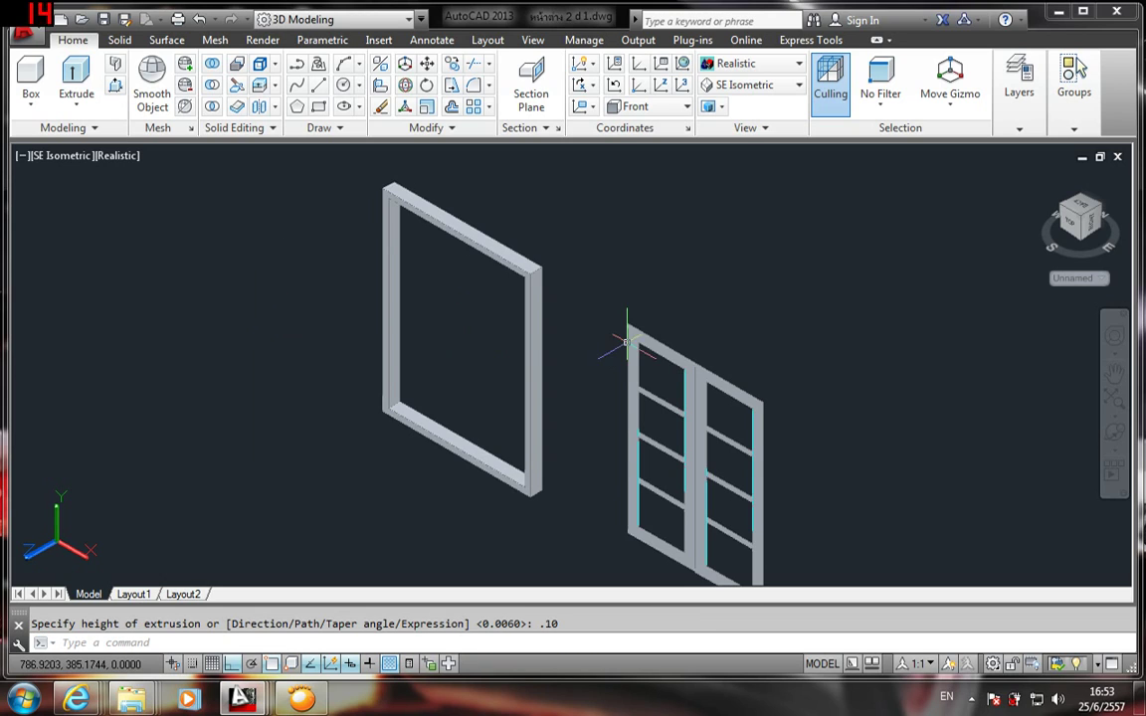
middle_drag(543, 291, 416, 171)
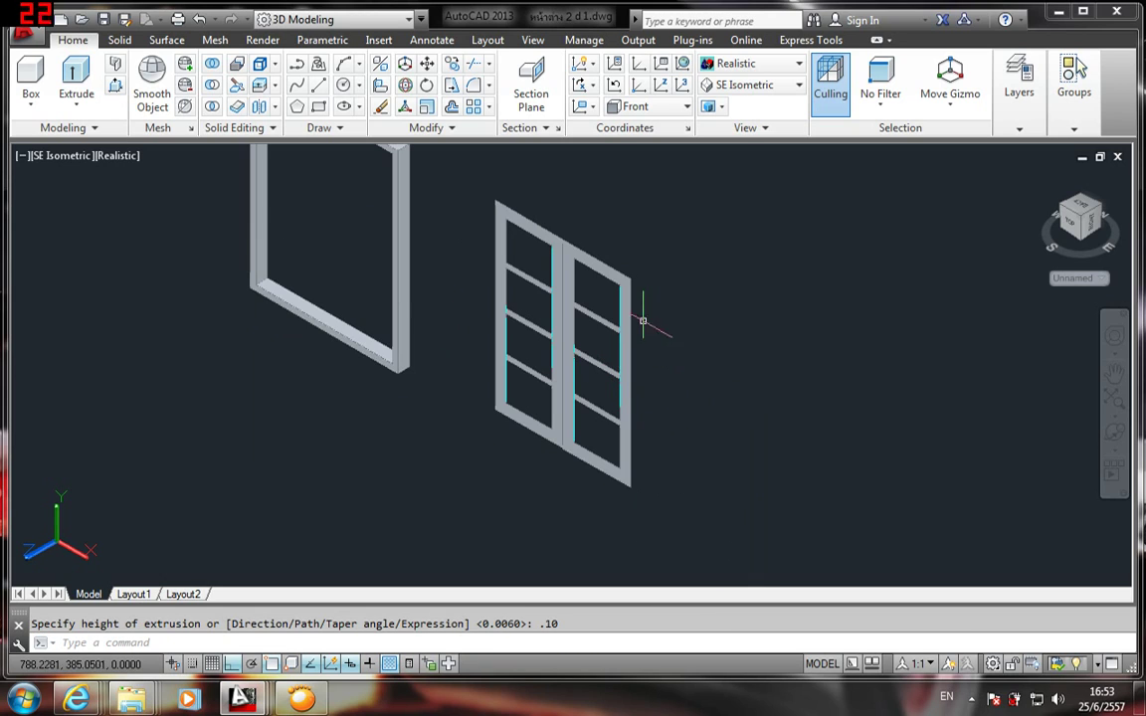
scroll(532, 192, down, 2)
scroll(533, 187, up, 2)
scroll(533, 192, up, 4)
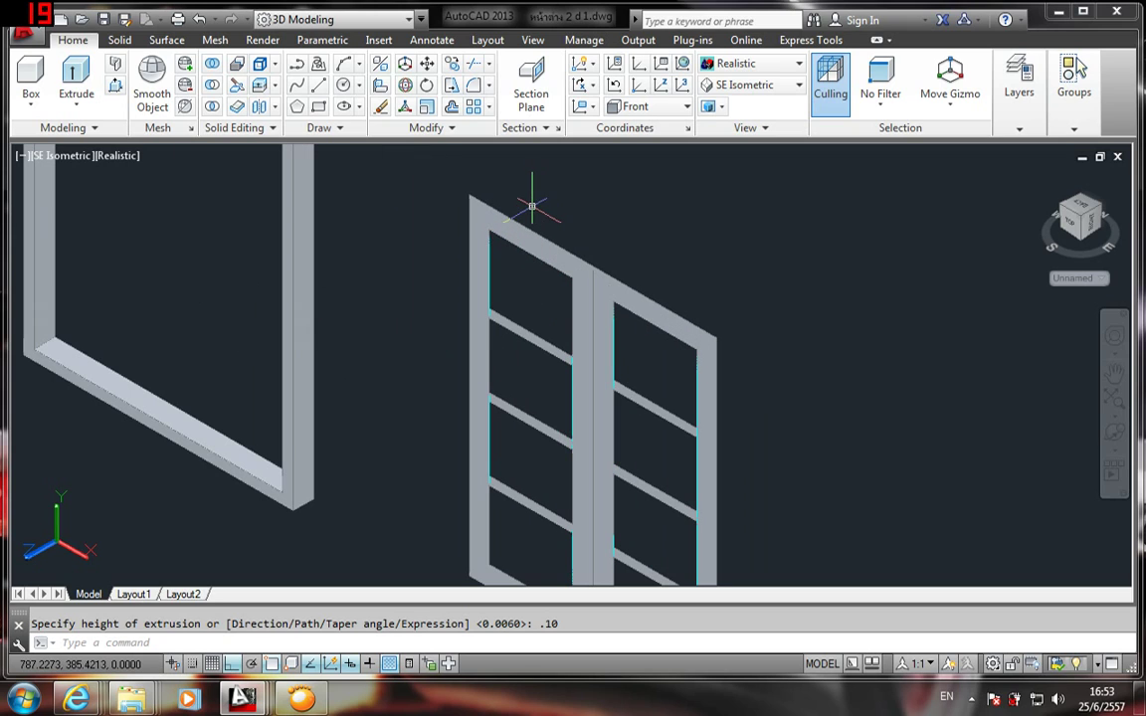
- Extrude the left and right door frames together to a height of 0.05
click(78, 75)
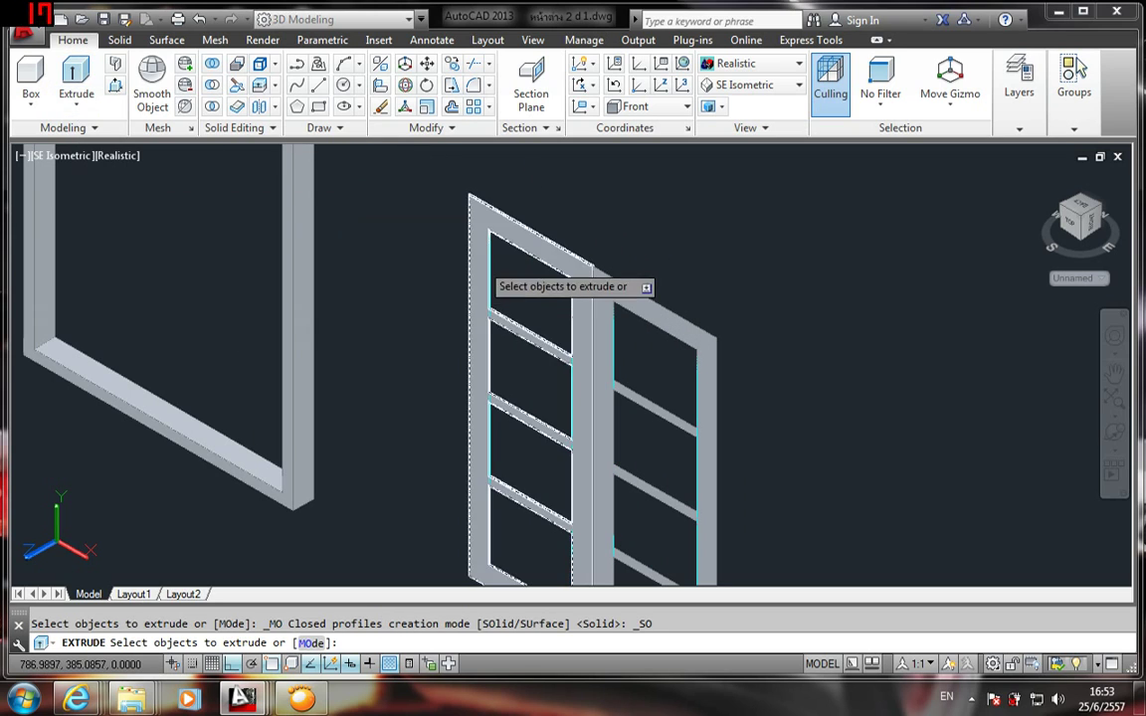
click(490, 213)
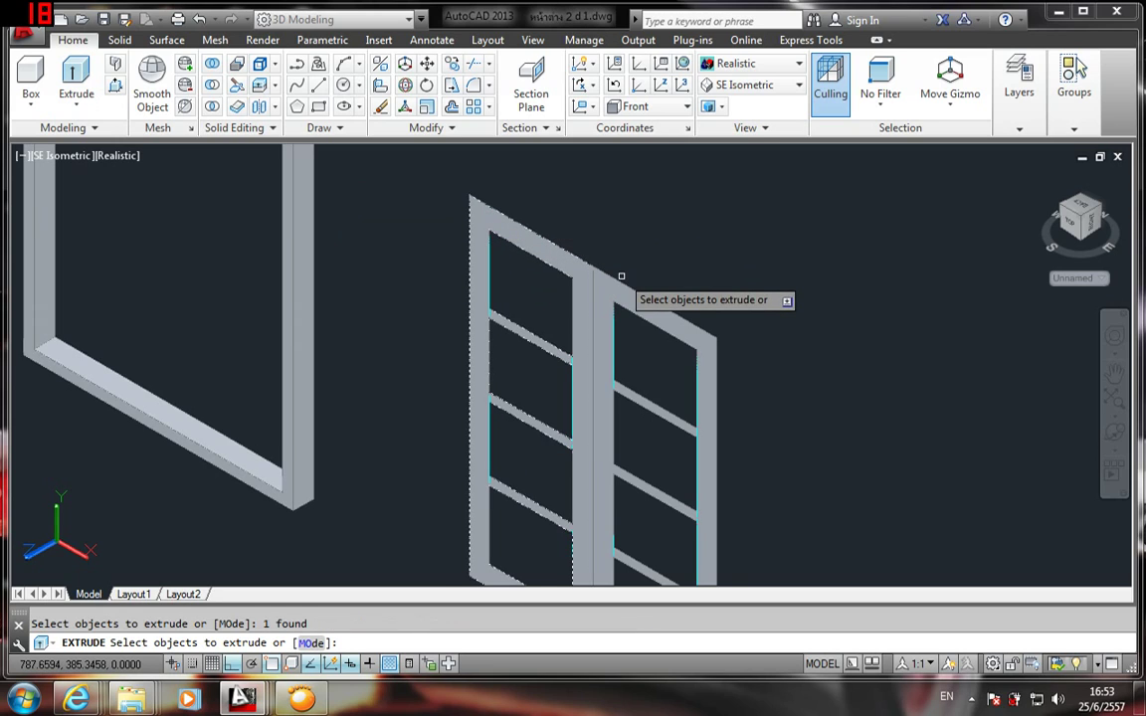
click(620, 284)
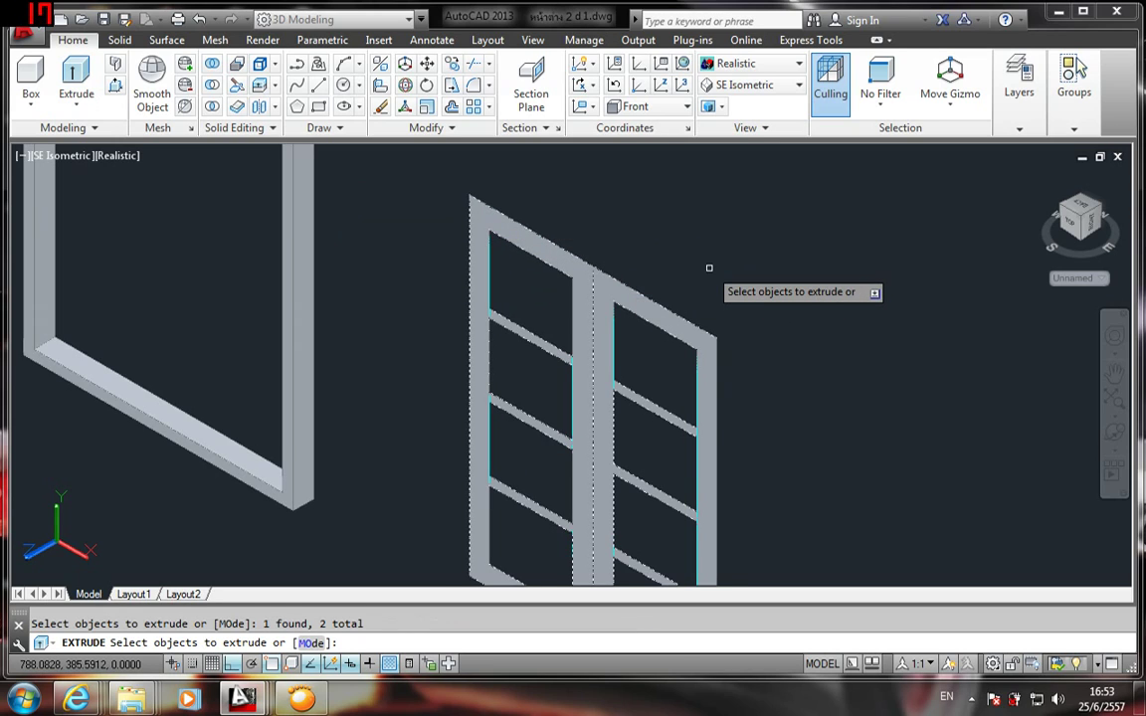
right_click(710, 268)
click(742, 278)
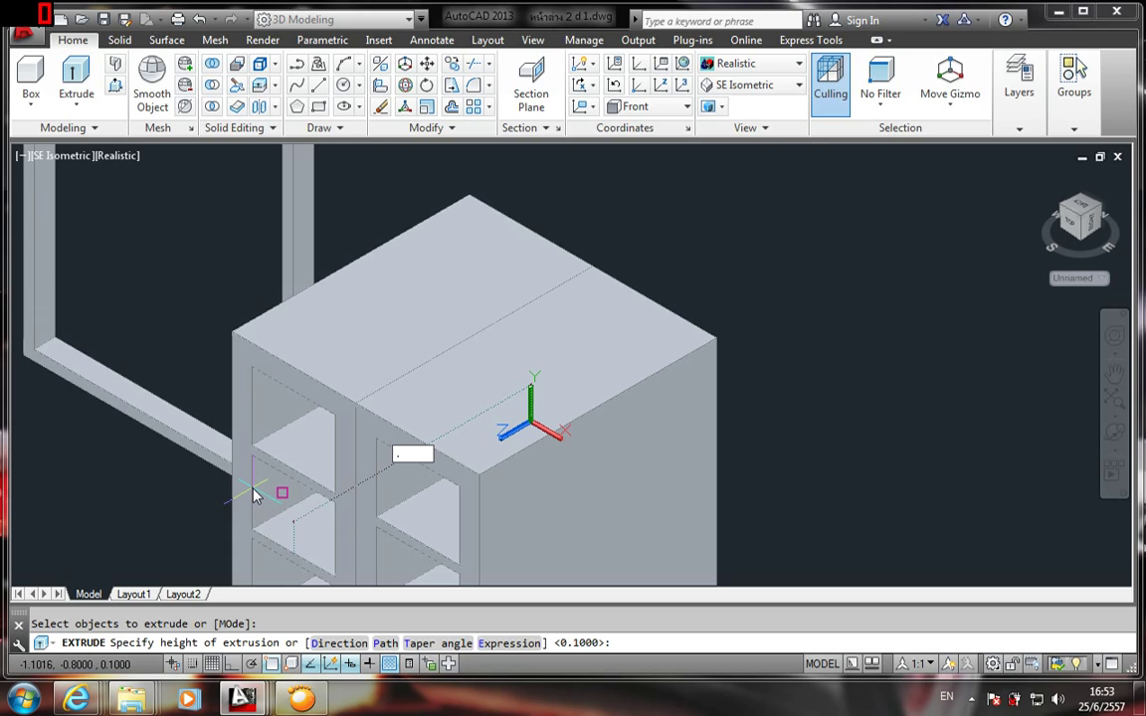
text(.05)
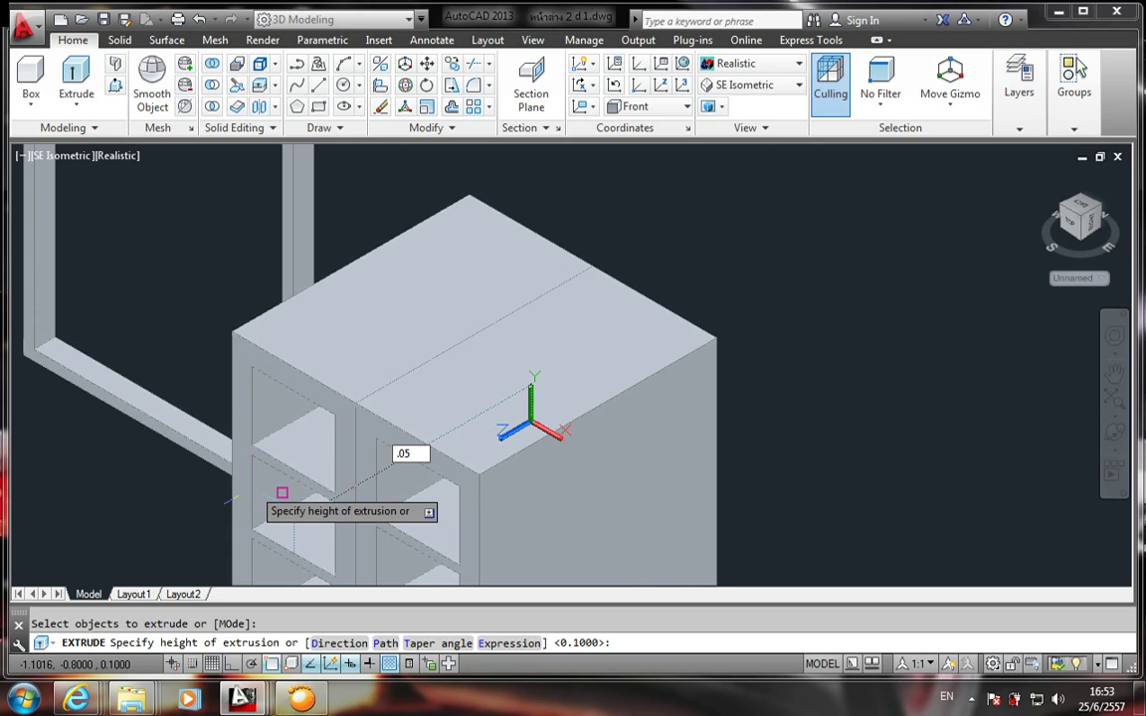
key(Return)
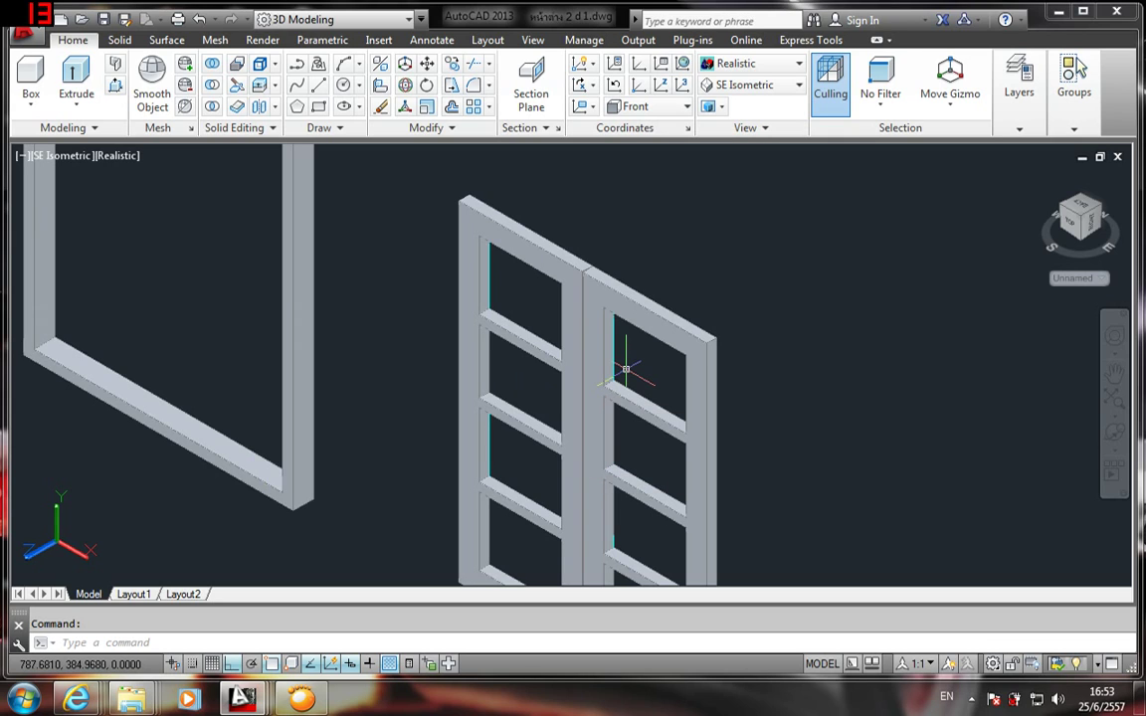
middle_drag(621, 368, 604, 317)
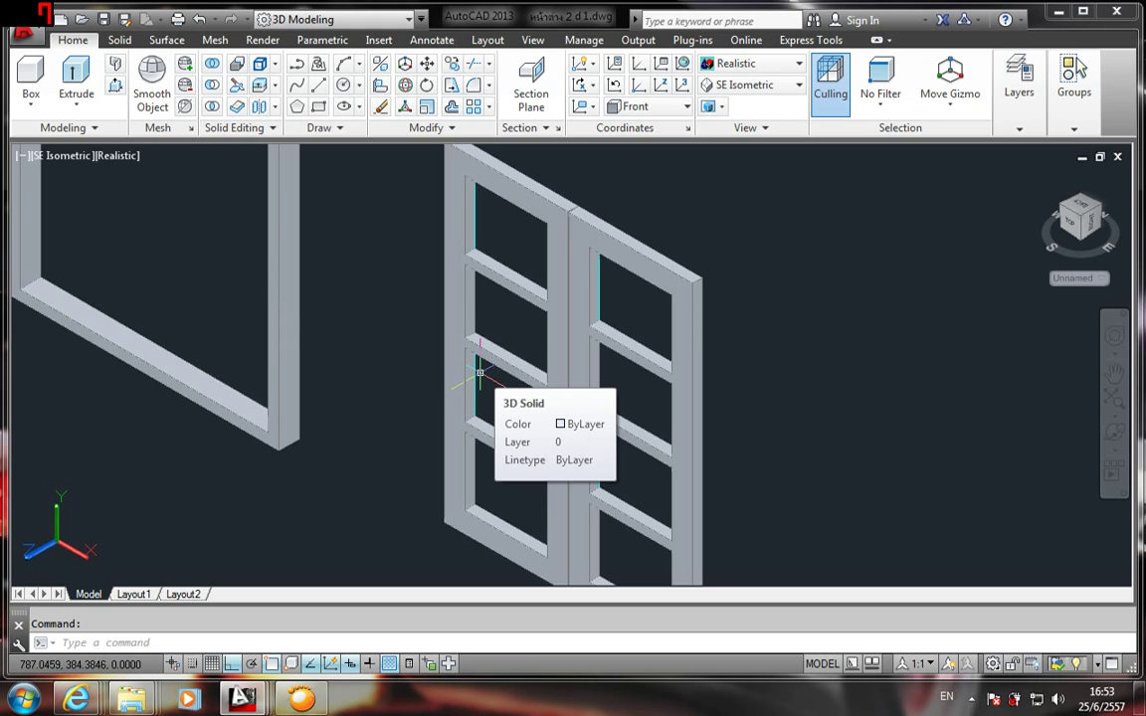
- Switch the display to 2D Wireframe and zoom in on the doors
click(718, 62)
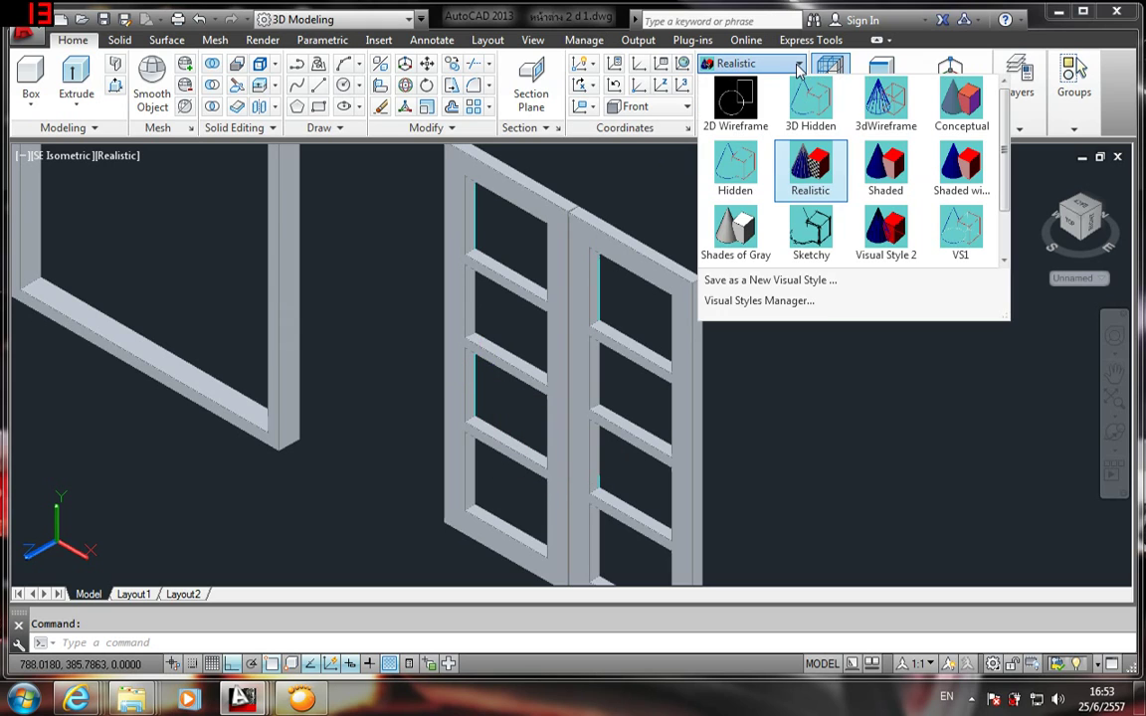
click(736, 105)
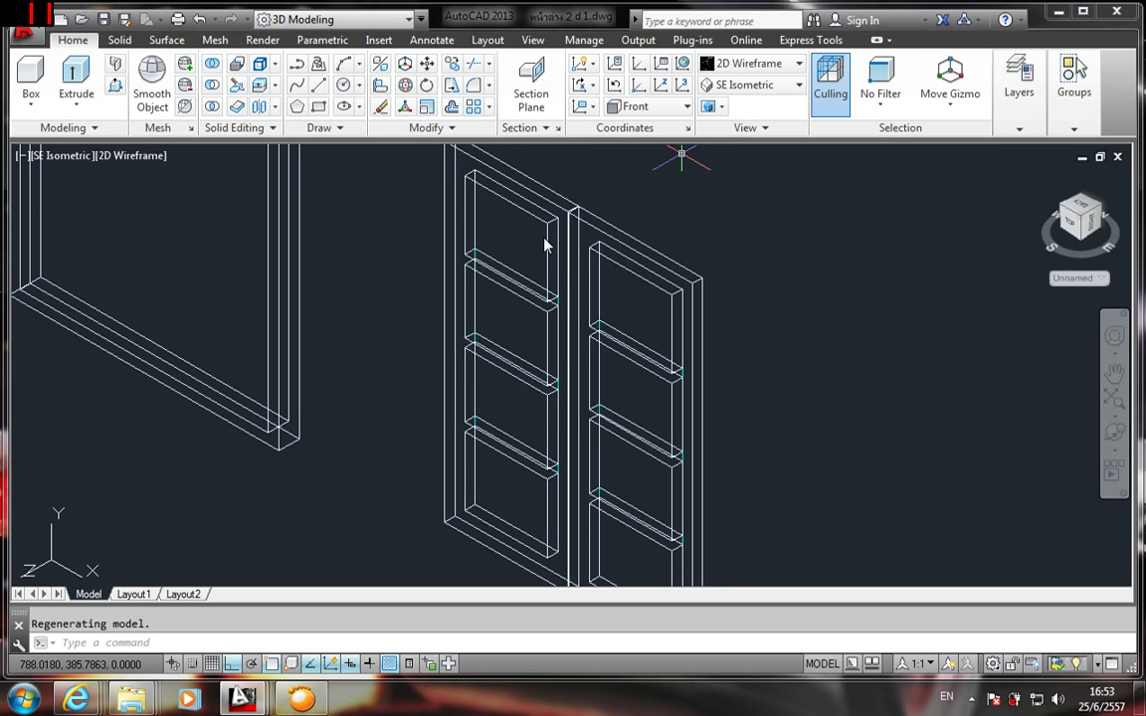
scroll(538, 288, up, 1)
scroll(545, 303, up, 3)
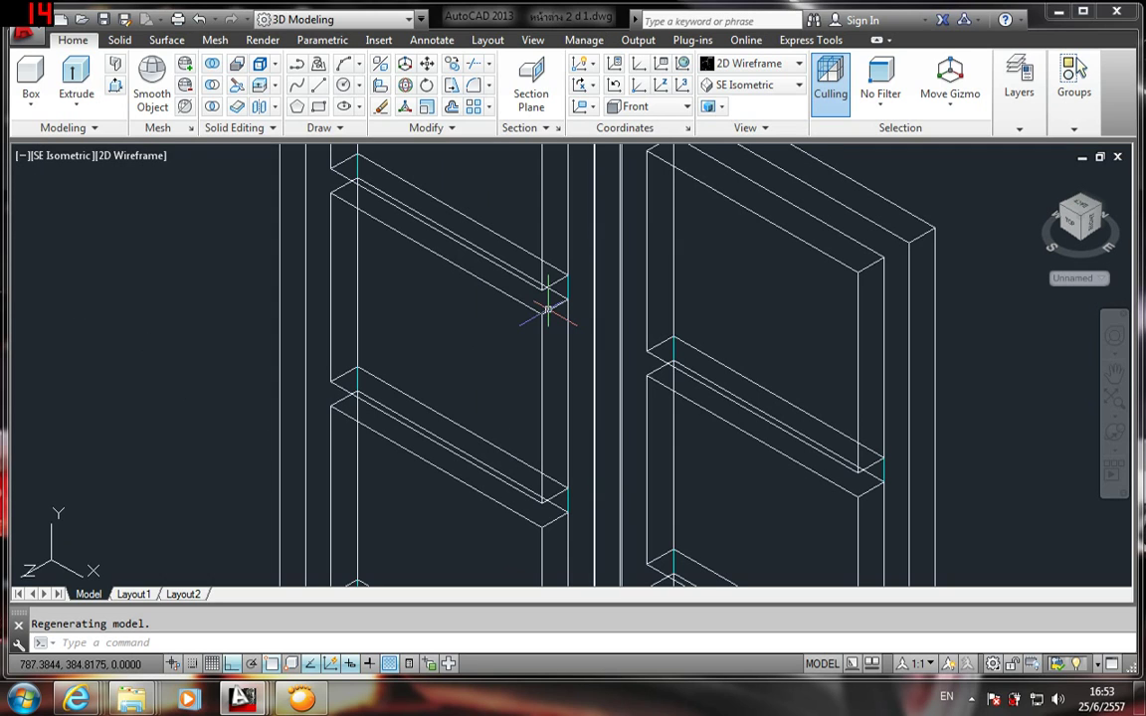
scroll(578, 297, up, 2)
scroll(575, 299, up, 2)
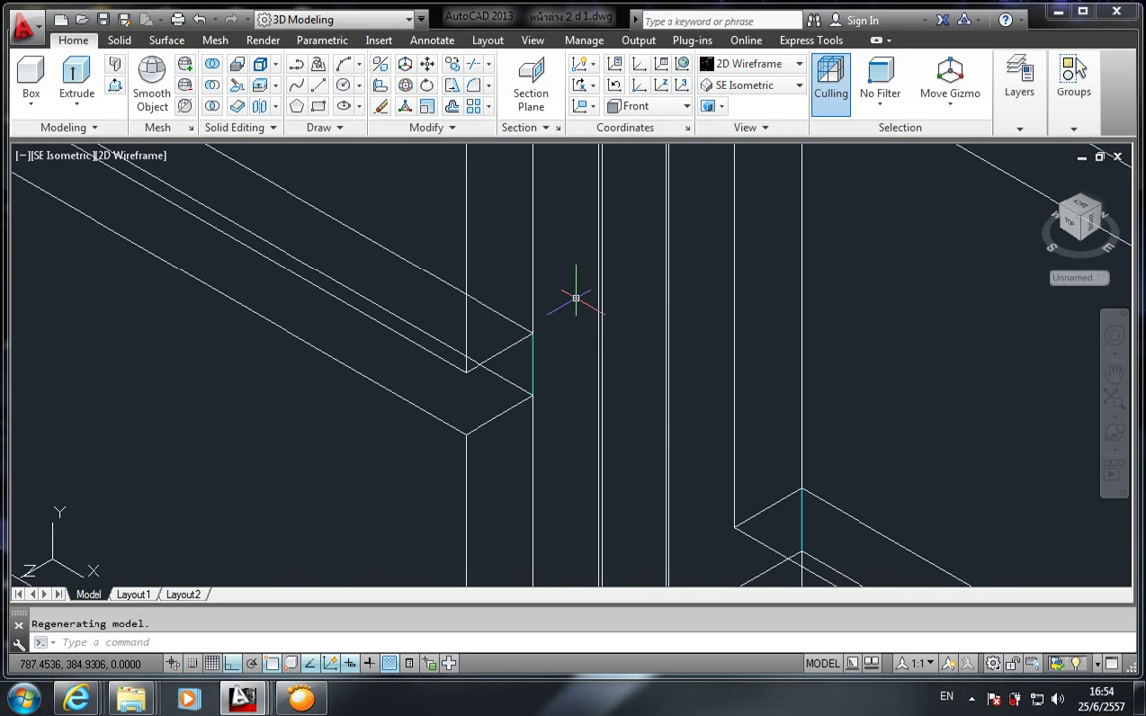
- Extrude the two glass panel outlines to a thin 0.006 height
click(532, 261)
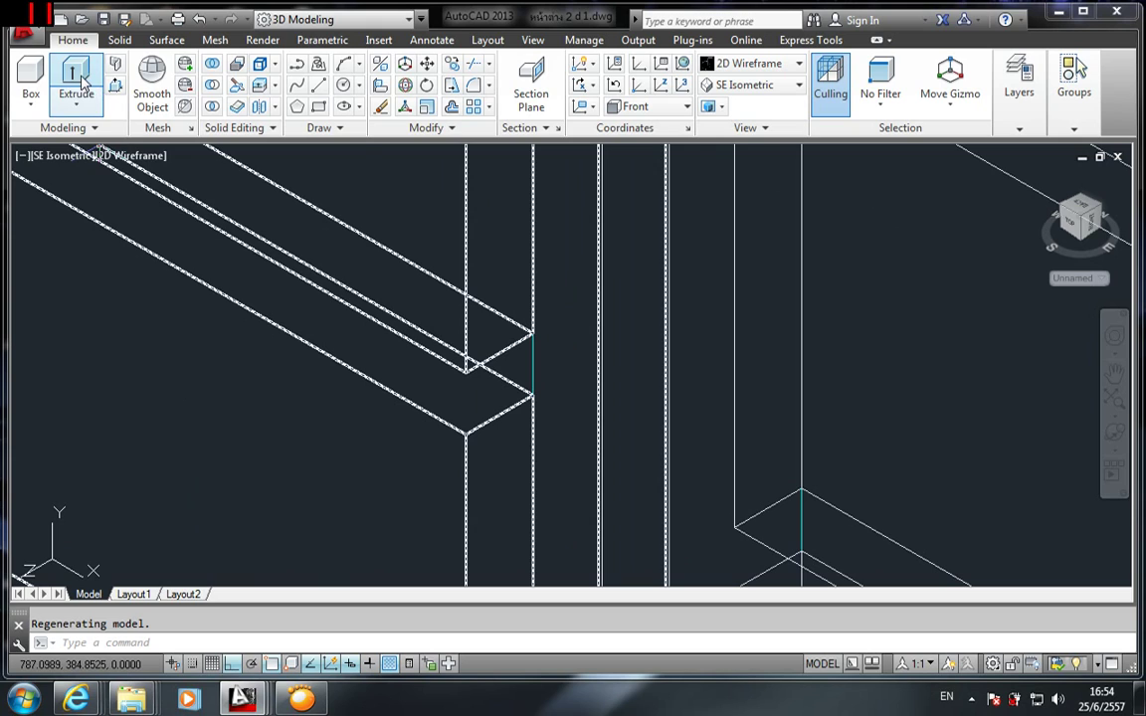
click(534, 353)
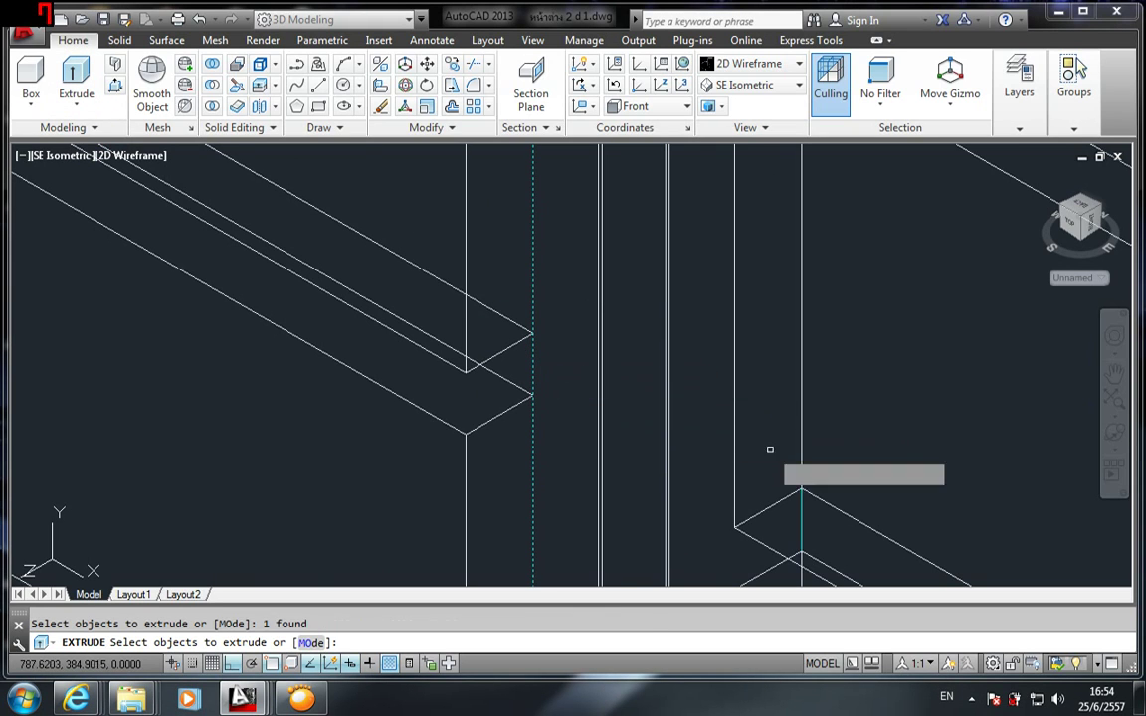
click(801, 528)
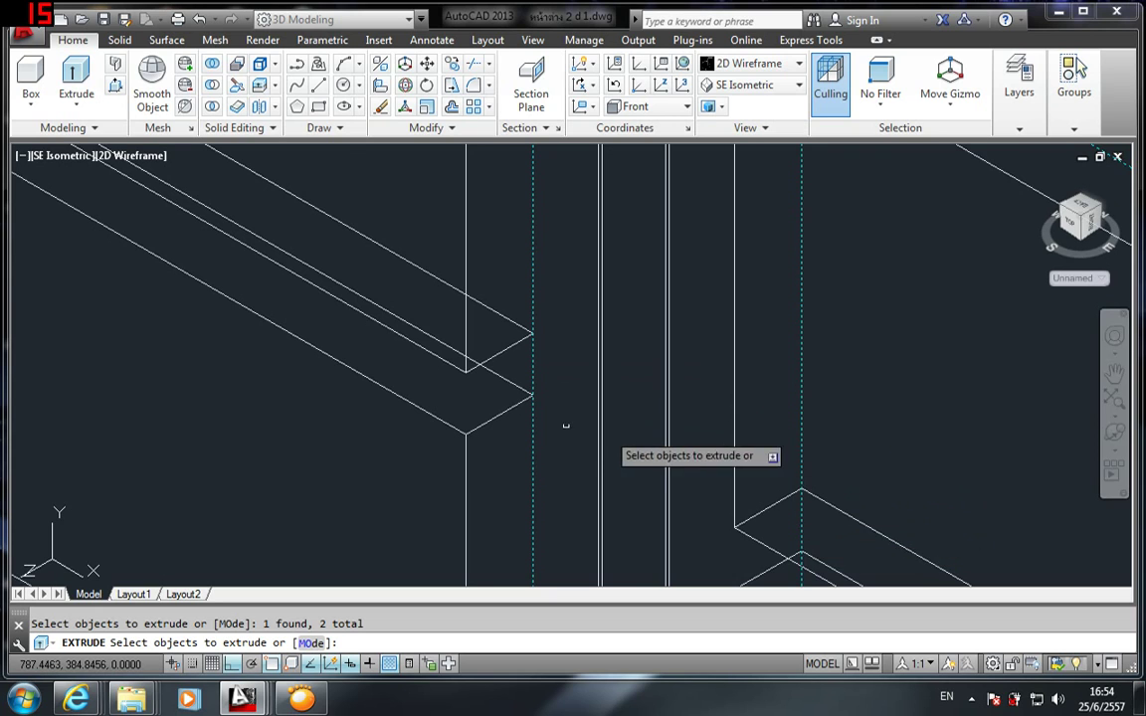
scroll(587, 413, down, 3)
right_click(716, 231)
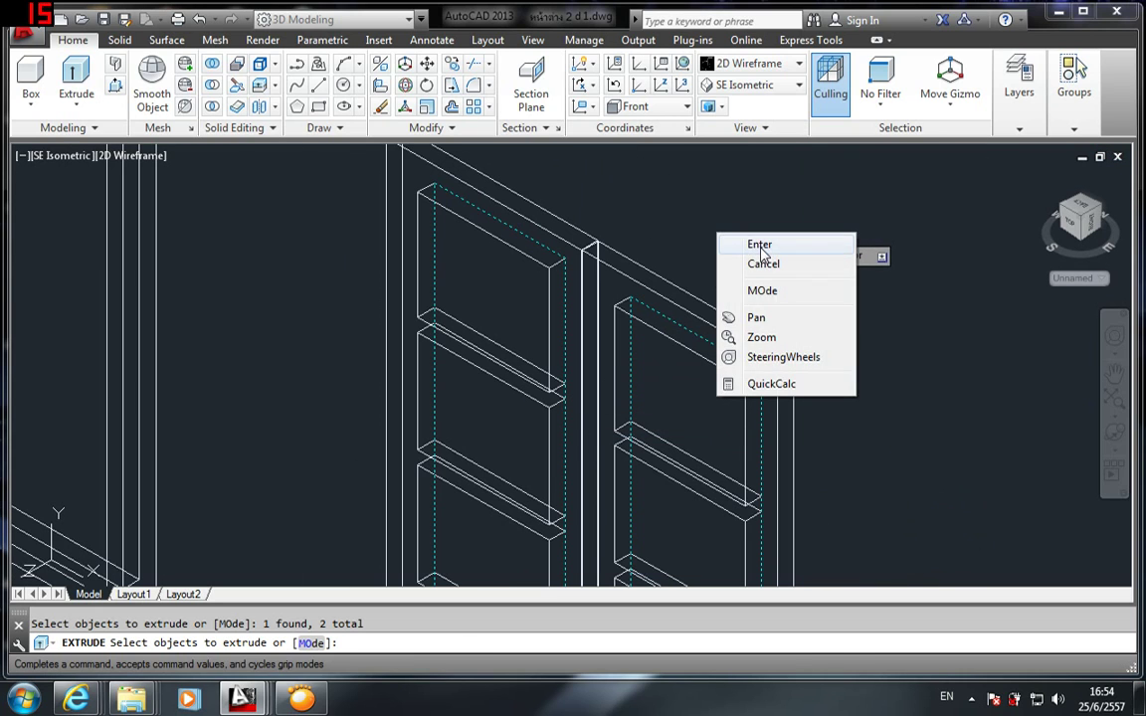
click(759, 246)
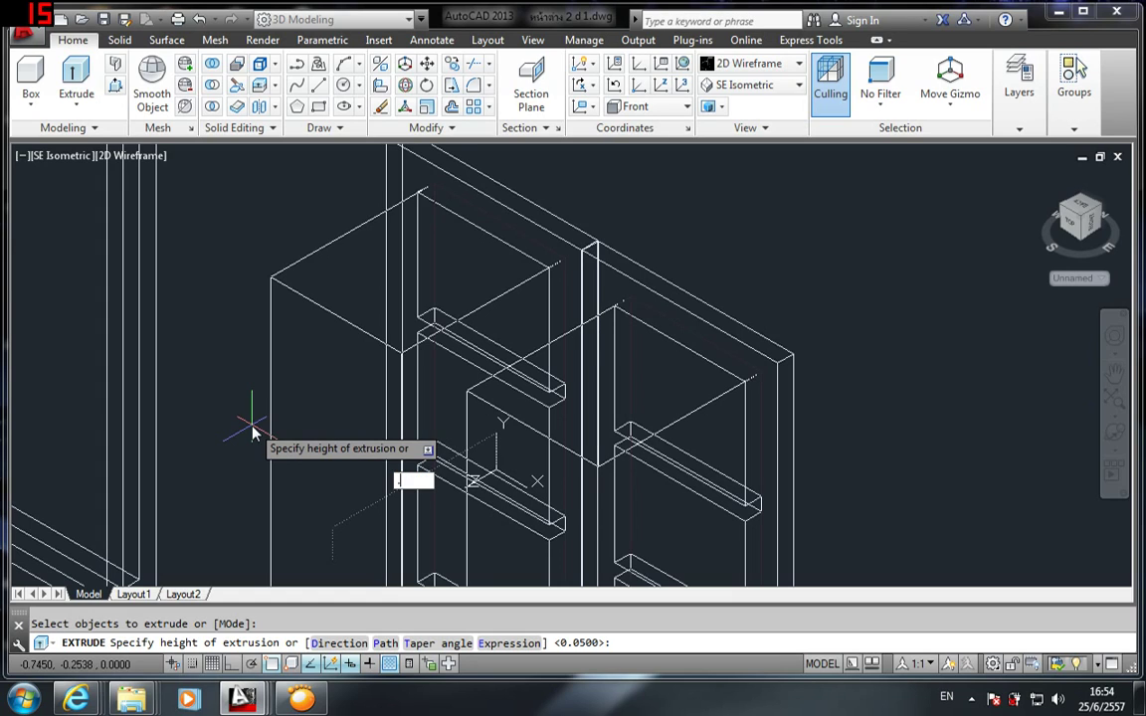
text(.00)
key(Return)
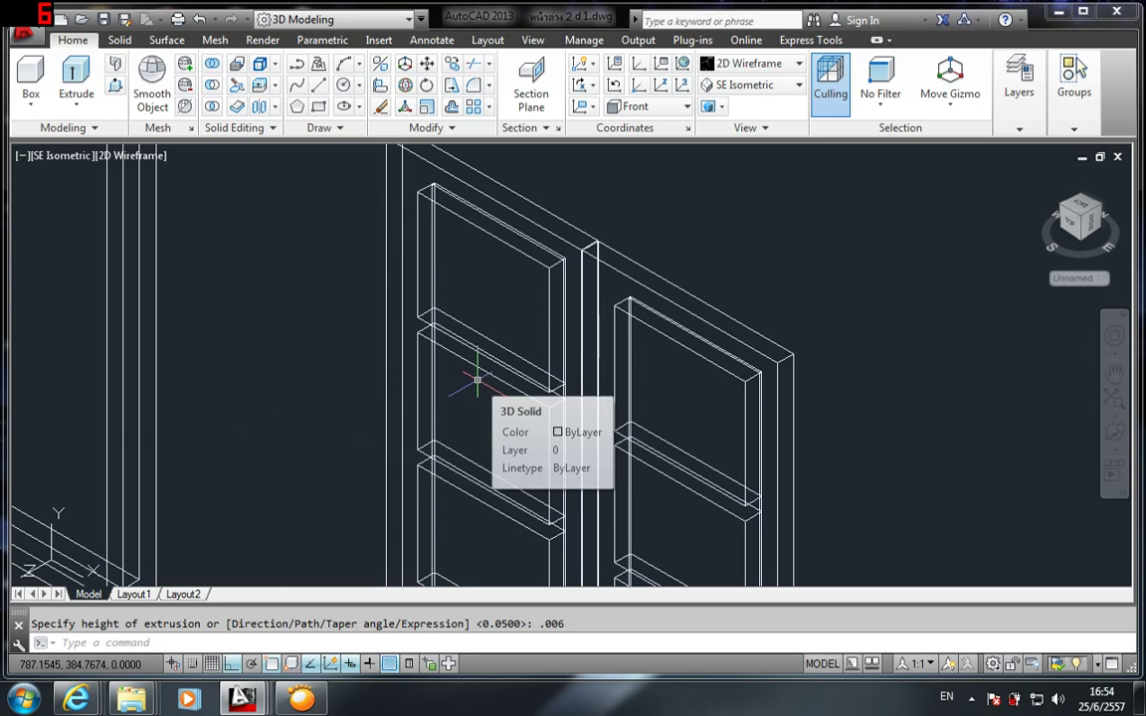
click(435, 318)
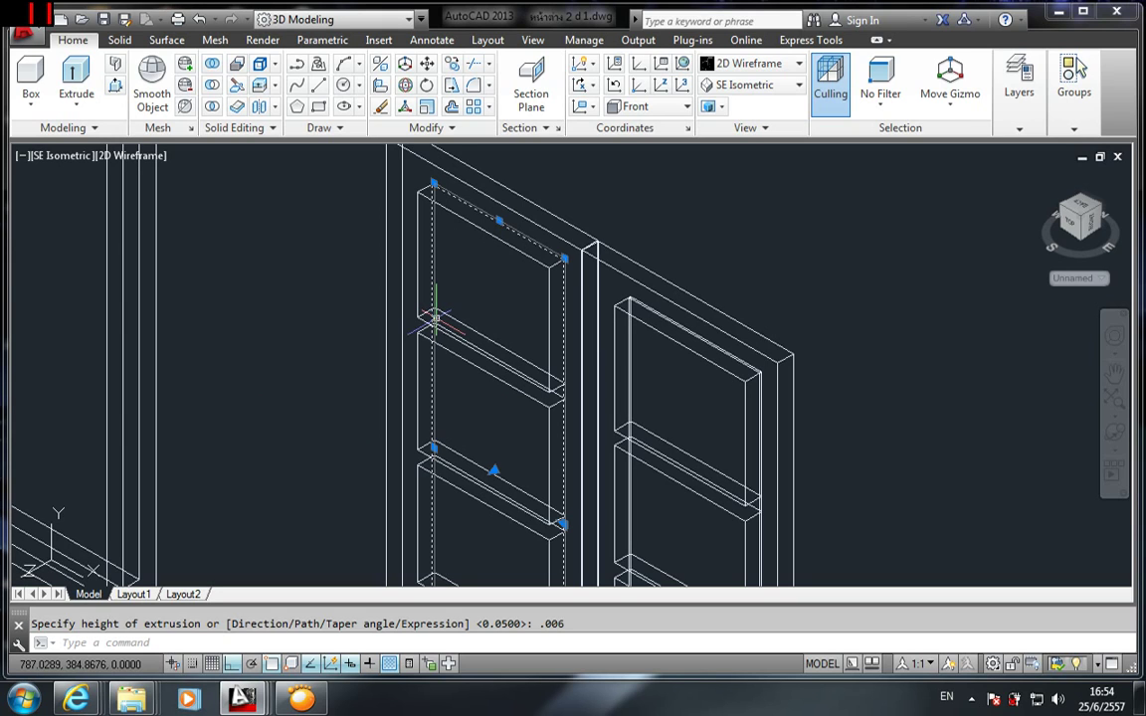
key(Return)
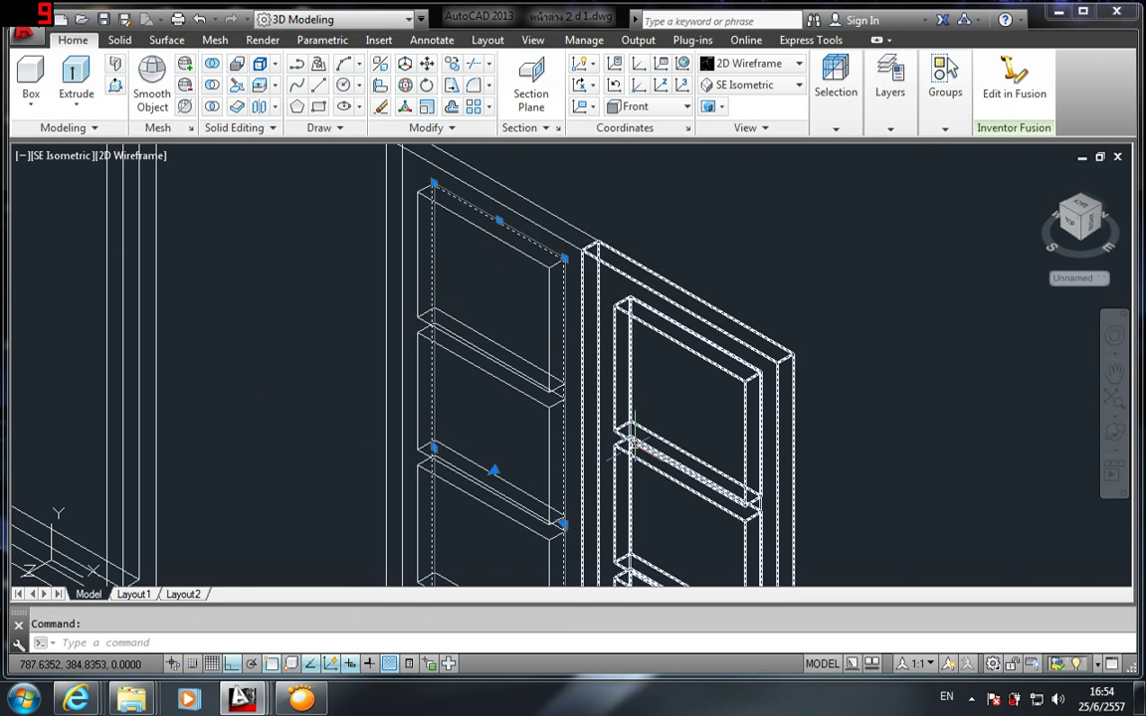
scroll(630, 437, up, 5)
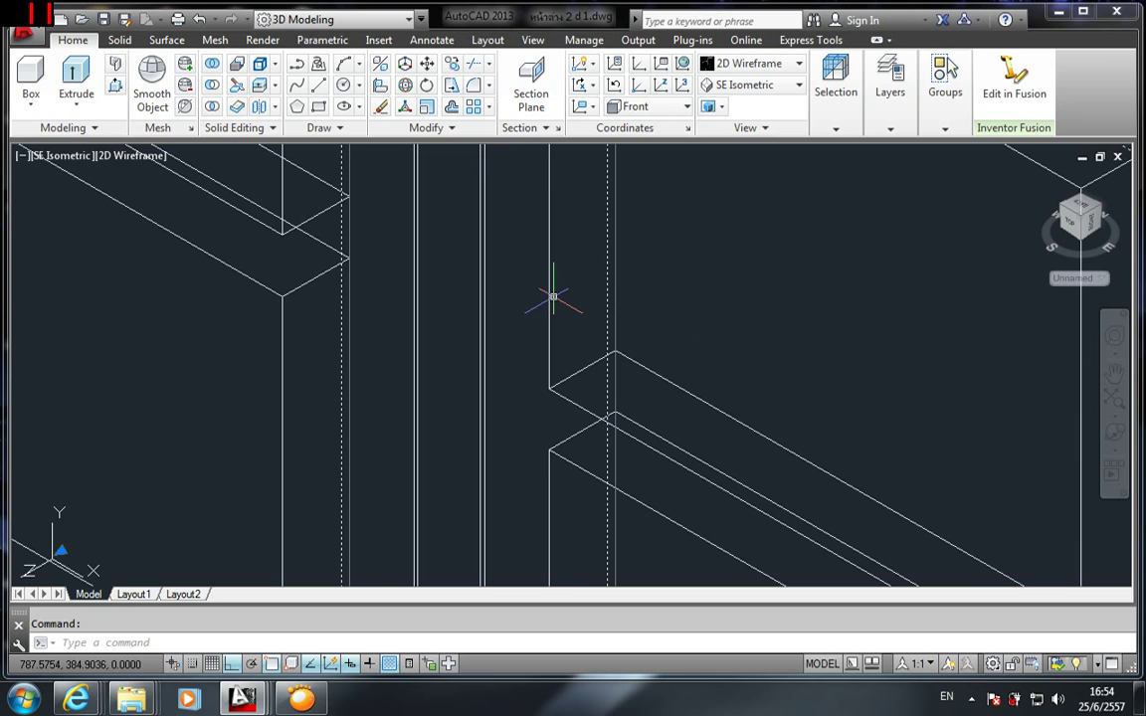
- Set the selected glass-panel solids' colour to Cyan in the Properties palette
click(534, 39)
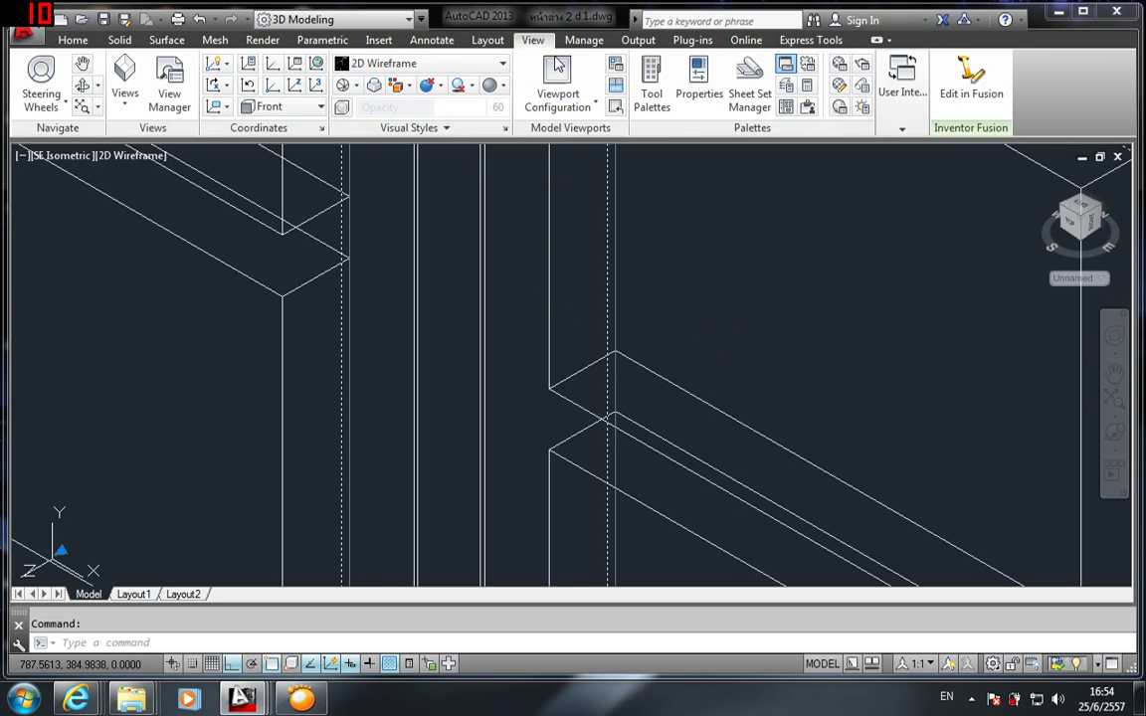
click(699, 82)
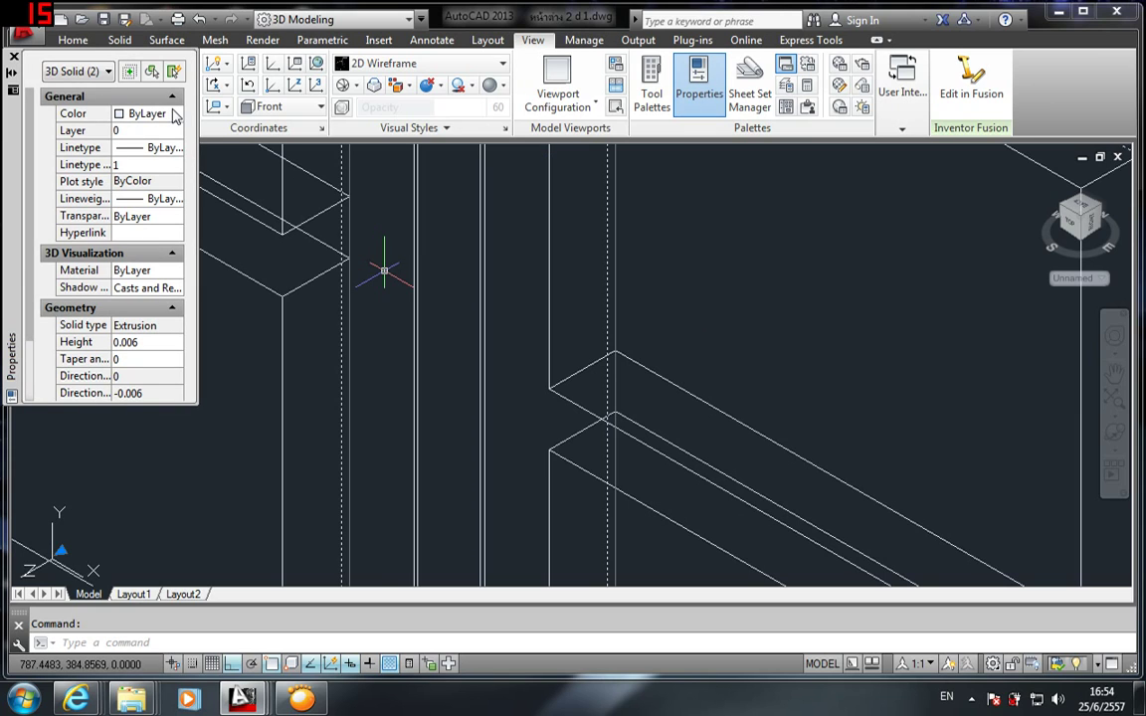
click(174, 115)
click(179, 116)
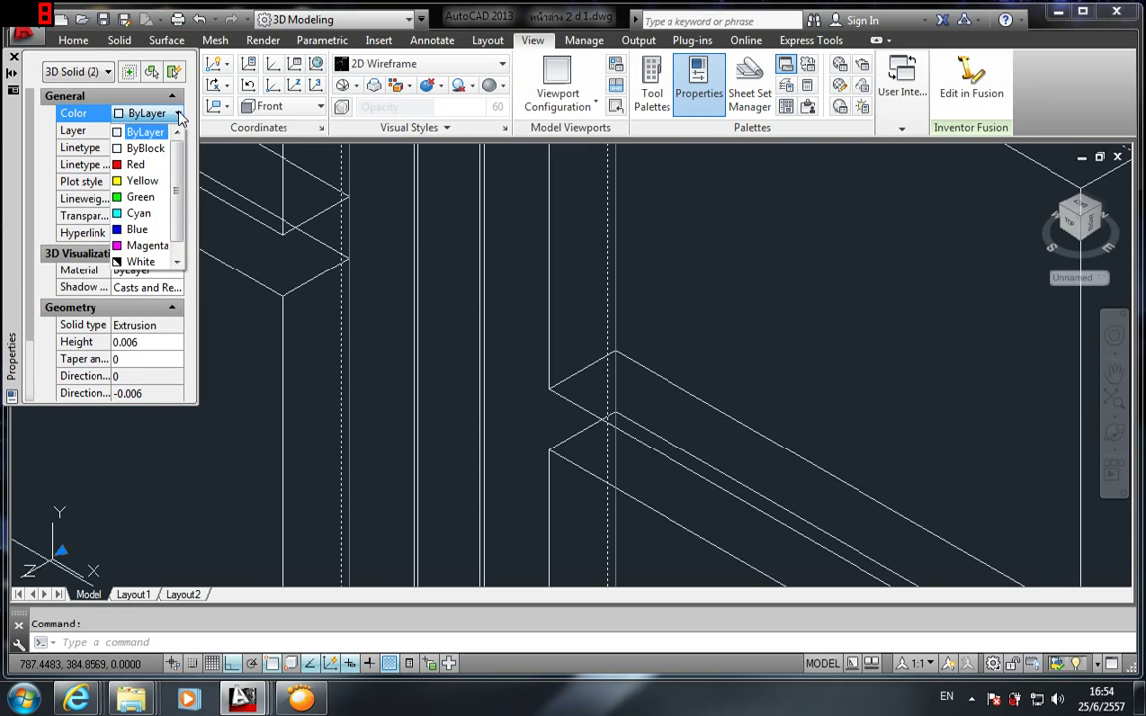
click(137, 202)
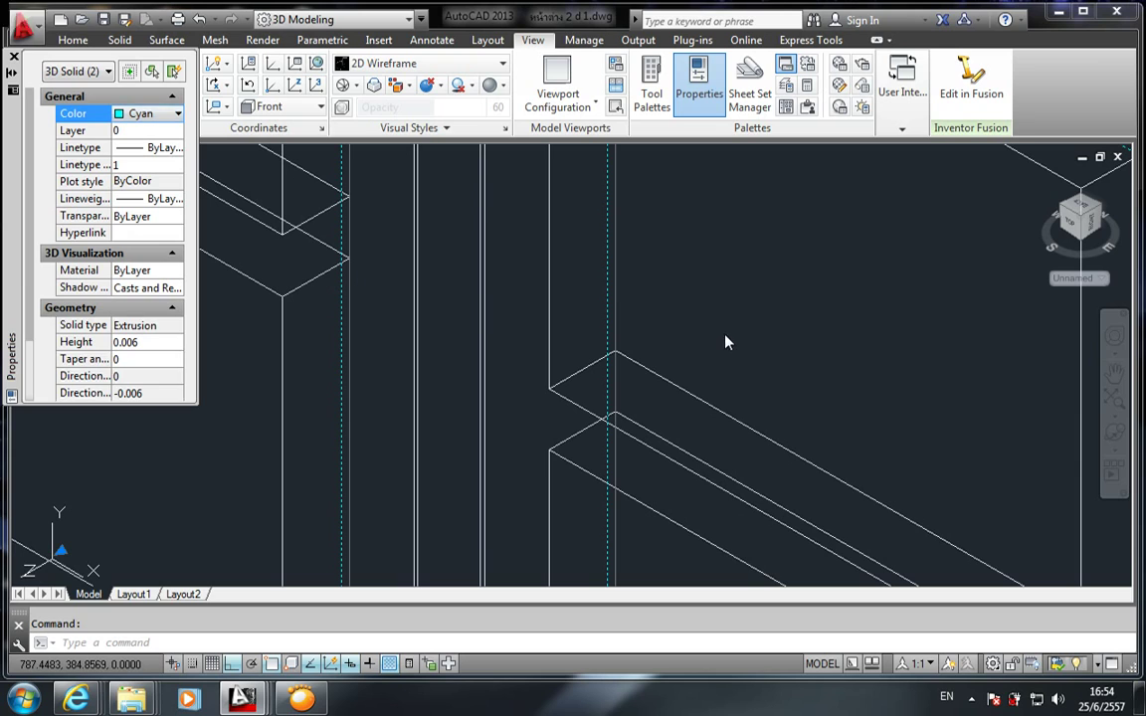
key(Escape)
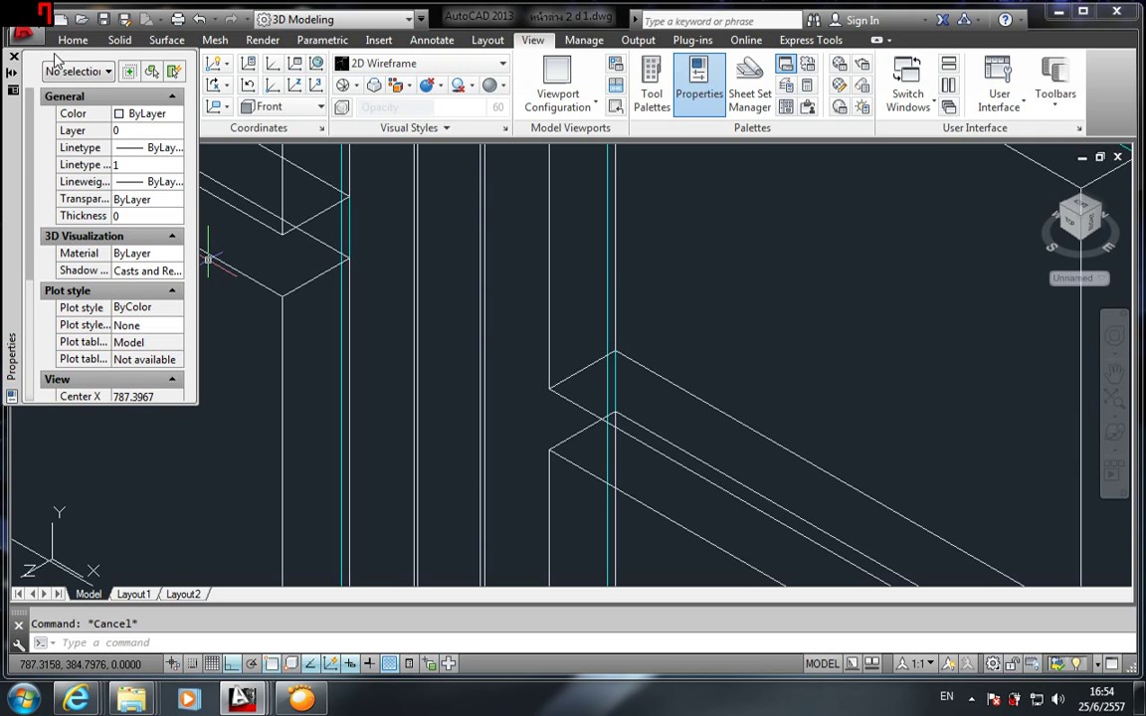
- Close the Properties palette, reframe the doors and check the right door's glass solid
click(14, 57)
scroll(802, 322, down, 2)
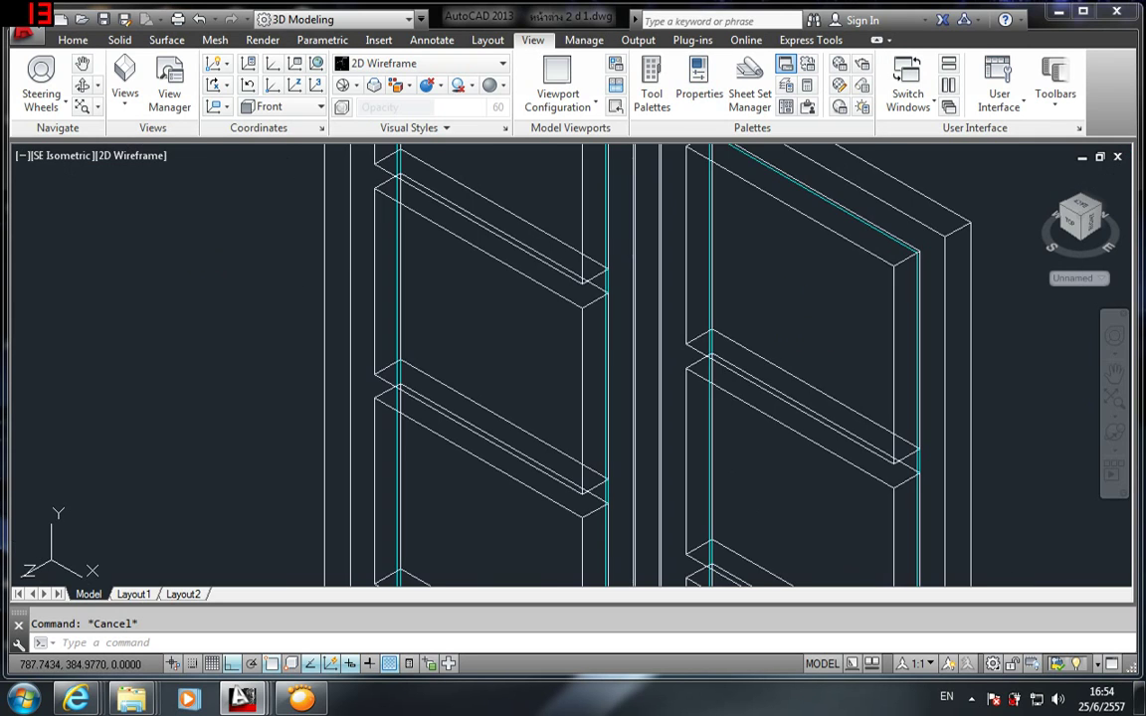
middle_drag(697, 276, 614, 359)
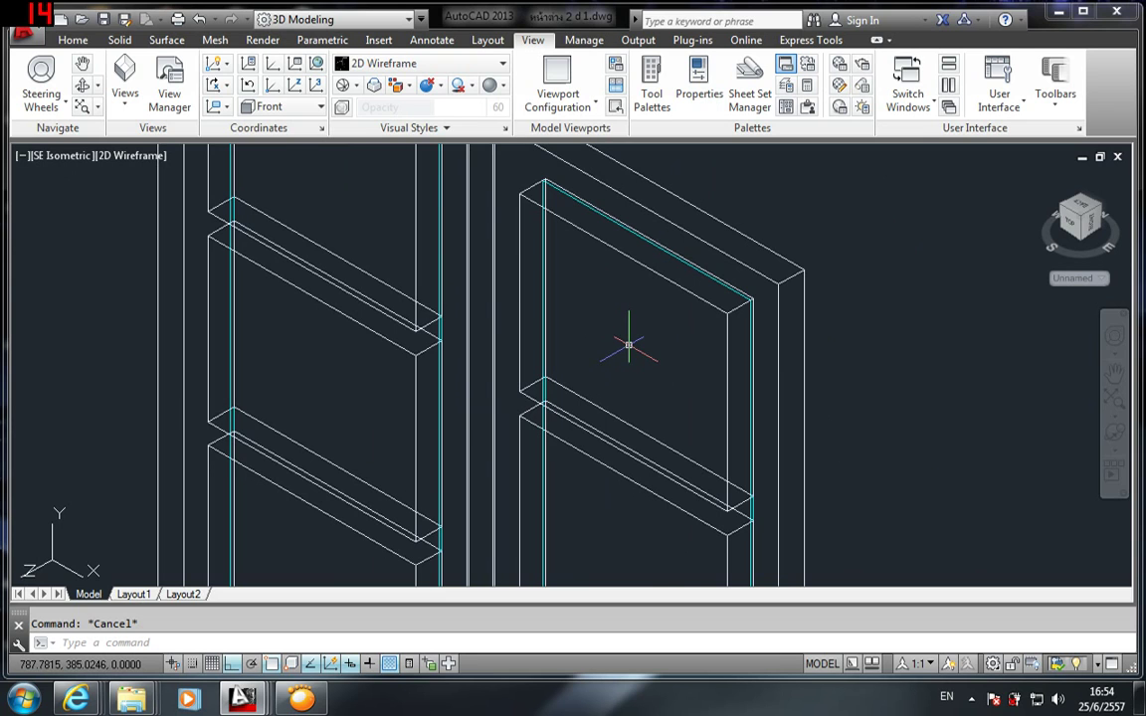
scroll(629, 344, down, 3)
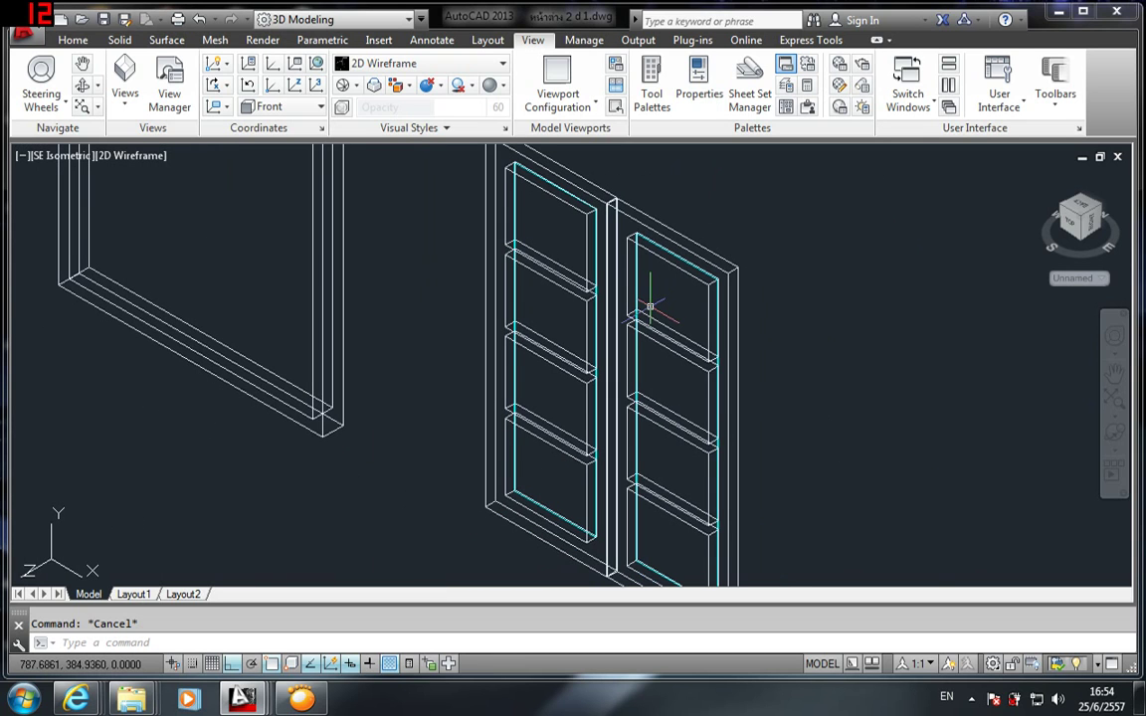
middle_drag(482, 318, 503, 378)
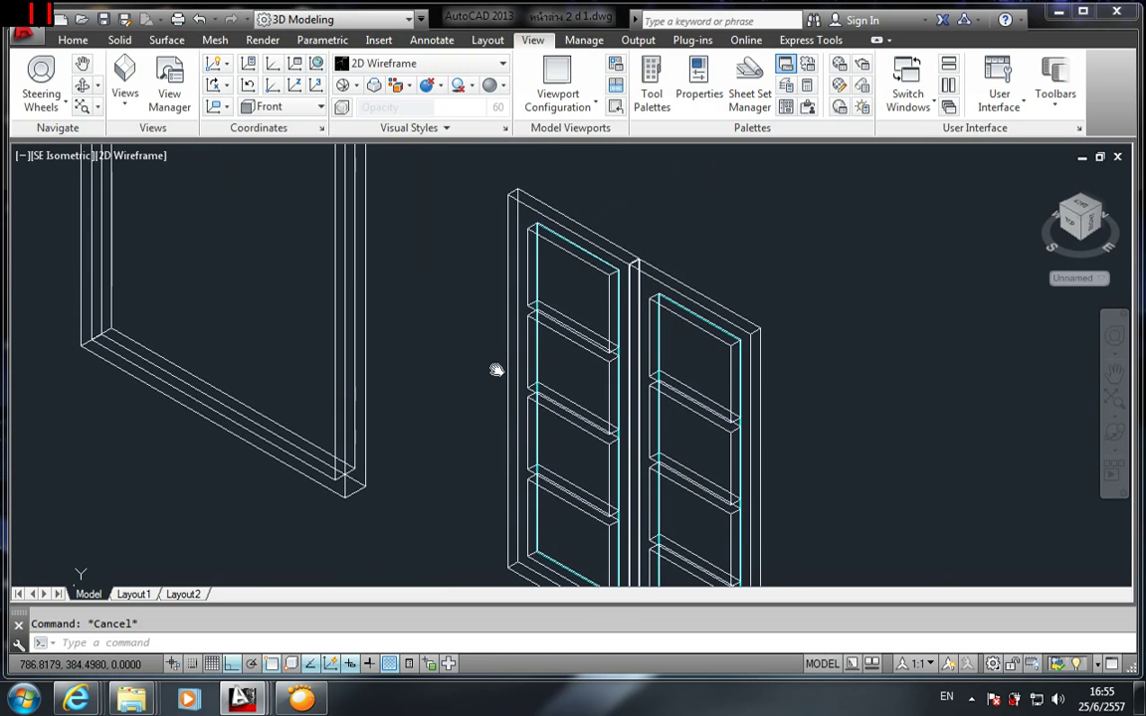
click(658, 381)
key(Escape)
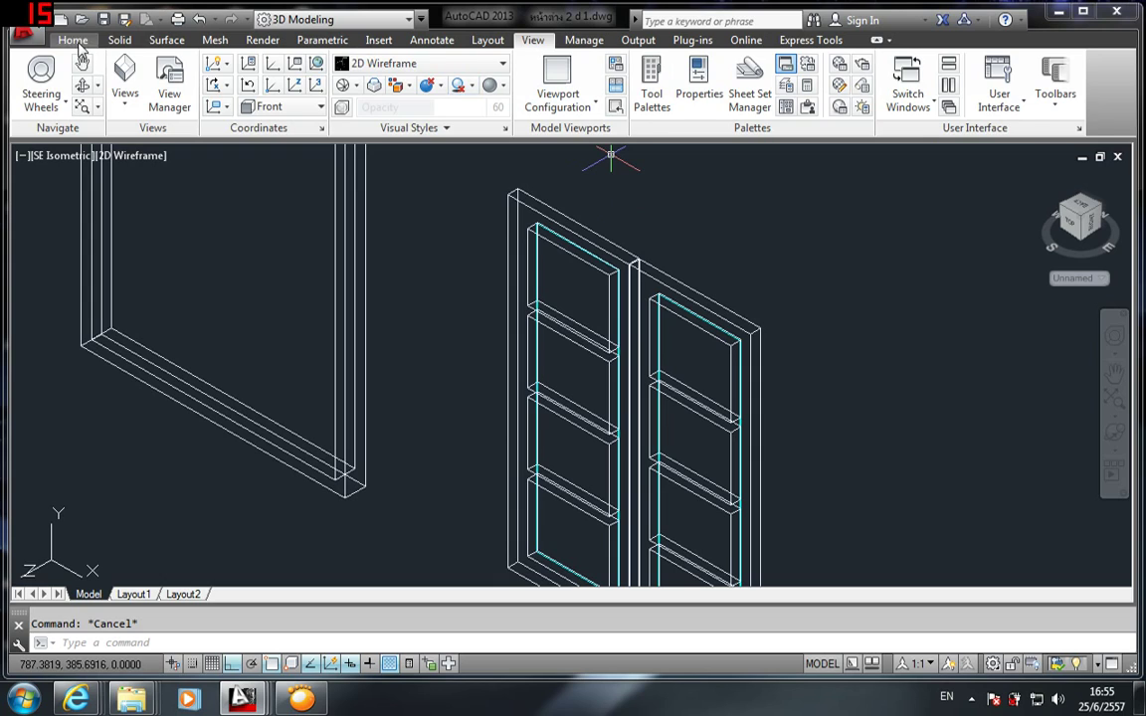
click(73, 40)
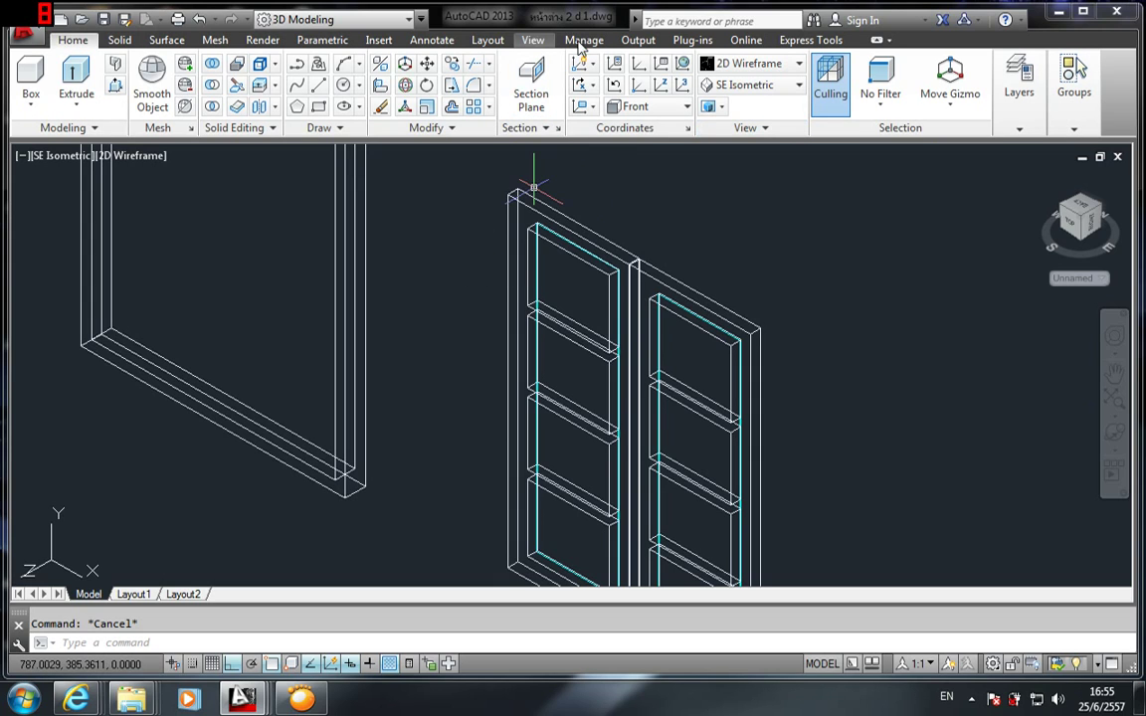
- Render the model in Realistic style, showing grey frames with cyan glass
click(799, 64)
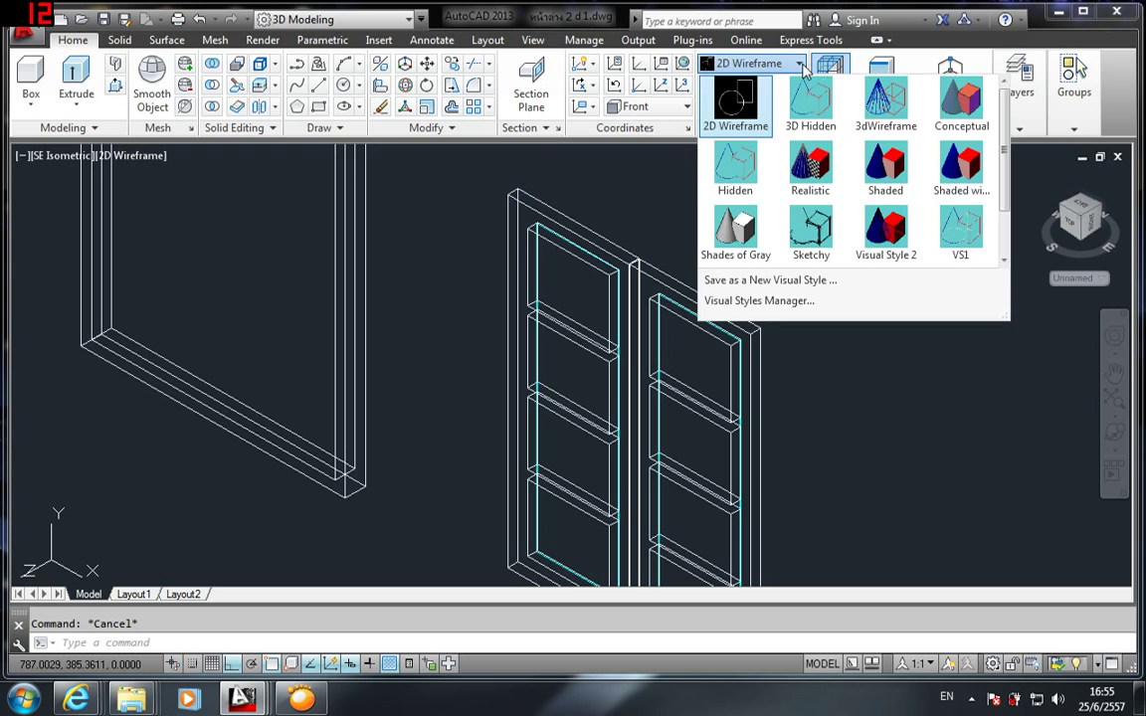
click(810, 164)
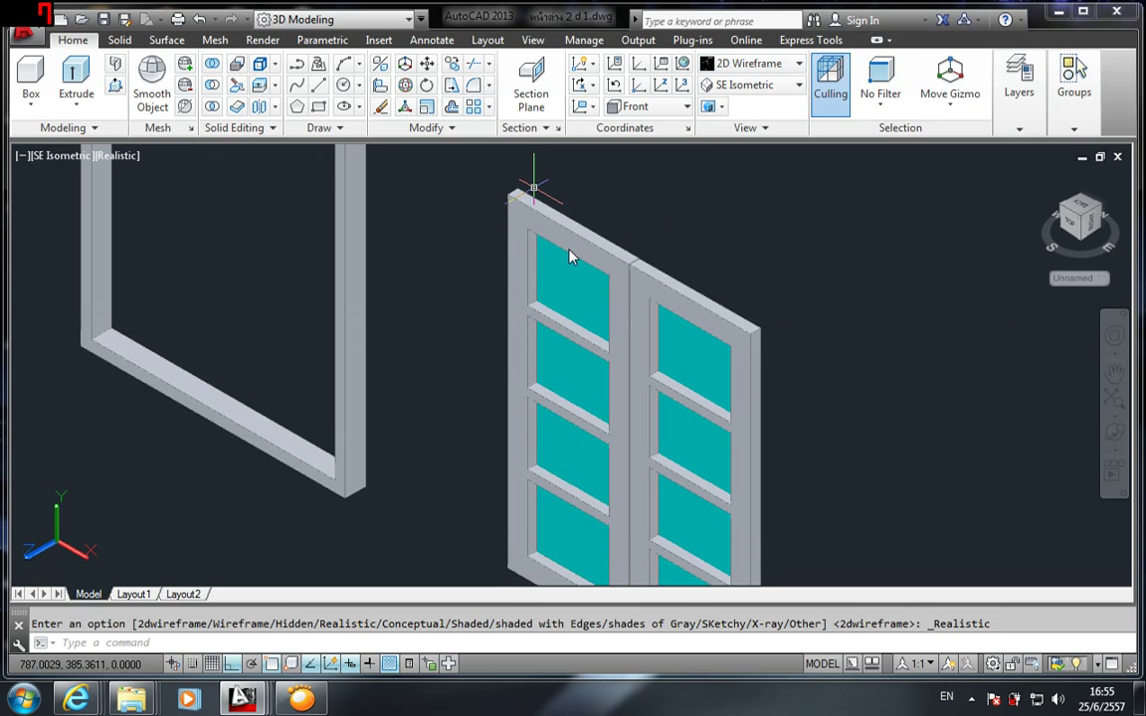
scroll(557, 266, down, 3)
scroll(477, 299, down, 3)
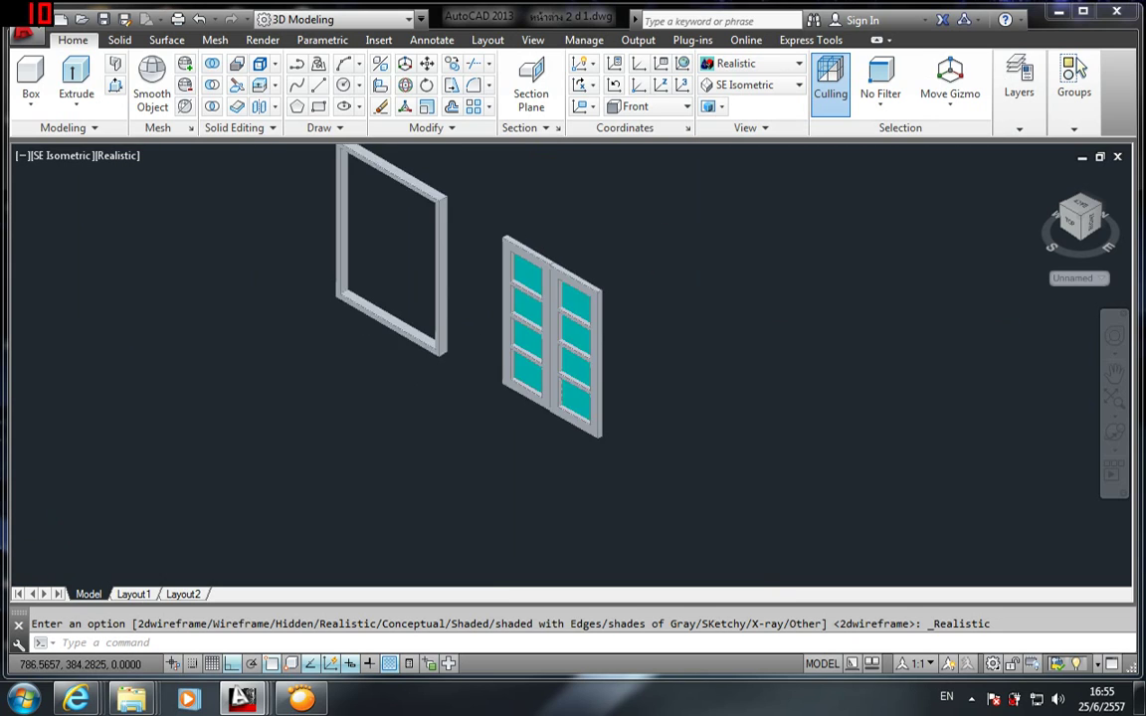
scroll(461, 307, down, 2)
scroll(461, 319, up, 4)
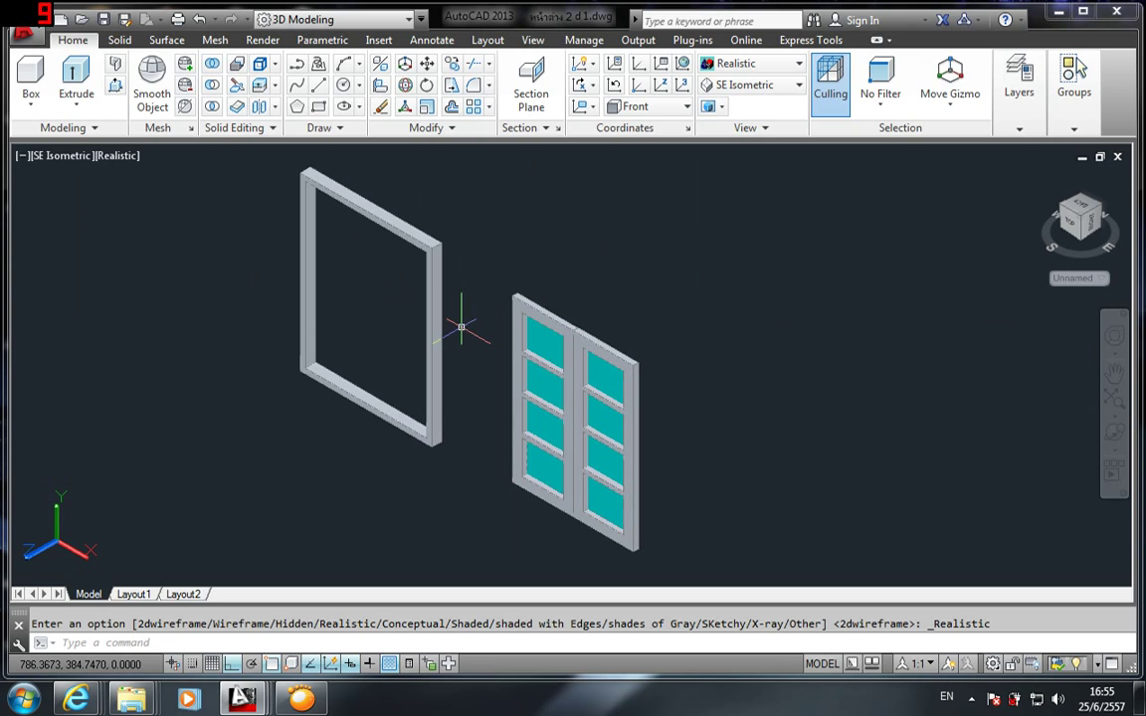
scroll(507, 398, up, 3)
mouse_move(509, 373)
middle_down()
mouse_move(628, 360)
mouse_move(604, 379)
mouse_move(601, 402)
middle_up()
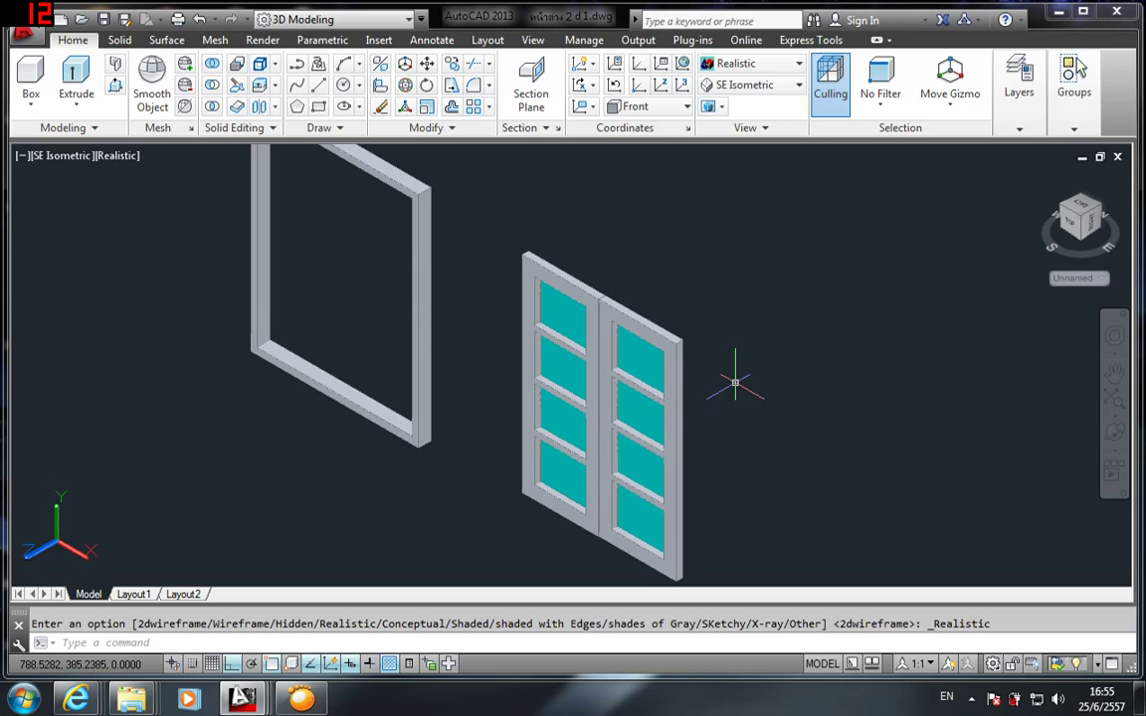
- Switch to the Front view and fit both the frame and door in the viewport
click(726, 83)
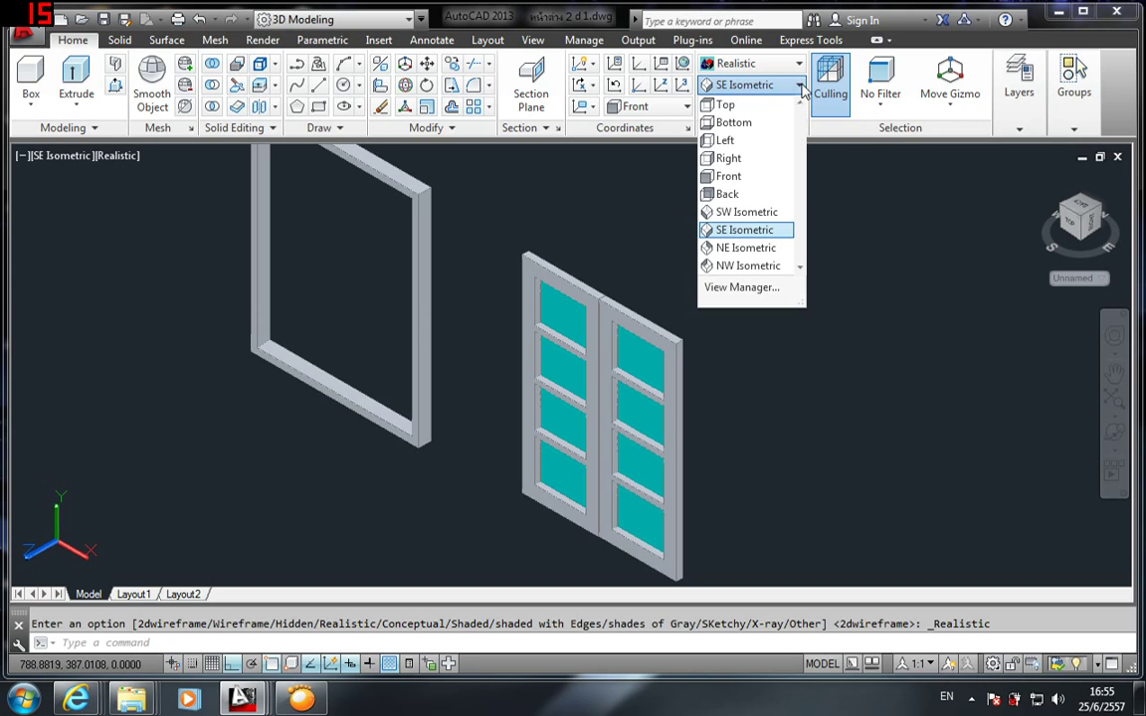
click(729, 176)
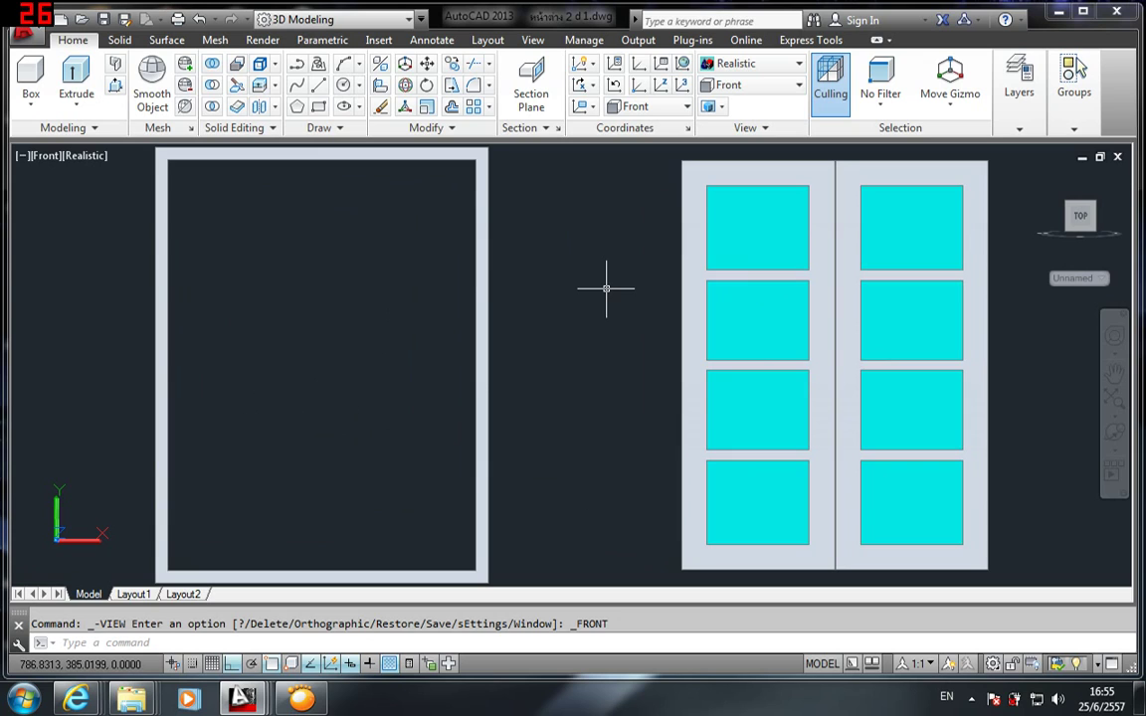
scroll(606, 289, down, 2)
middle_drag(604, 286, 389, 291)
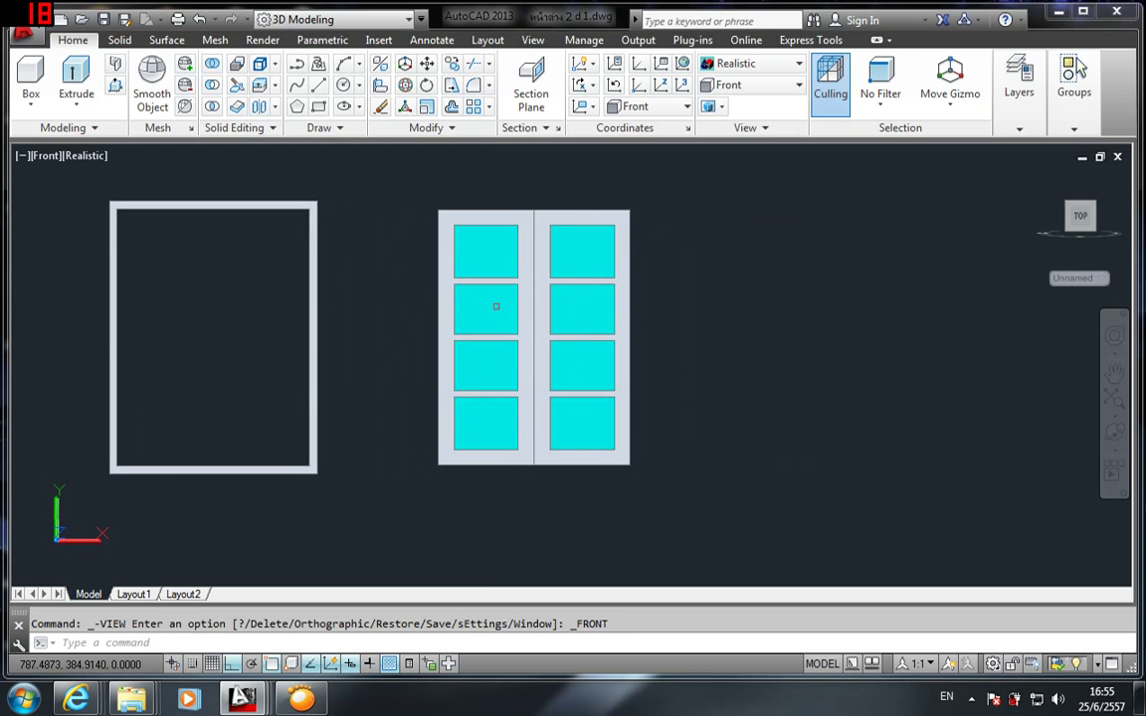
click(261, 41)
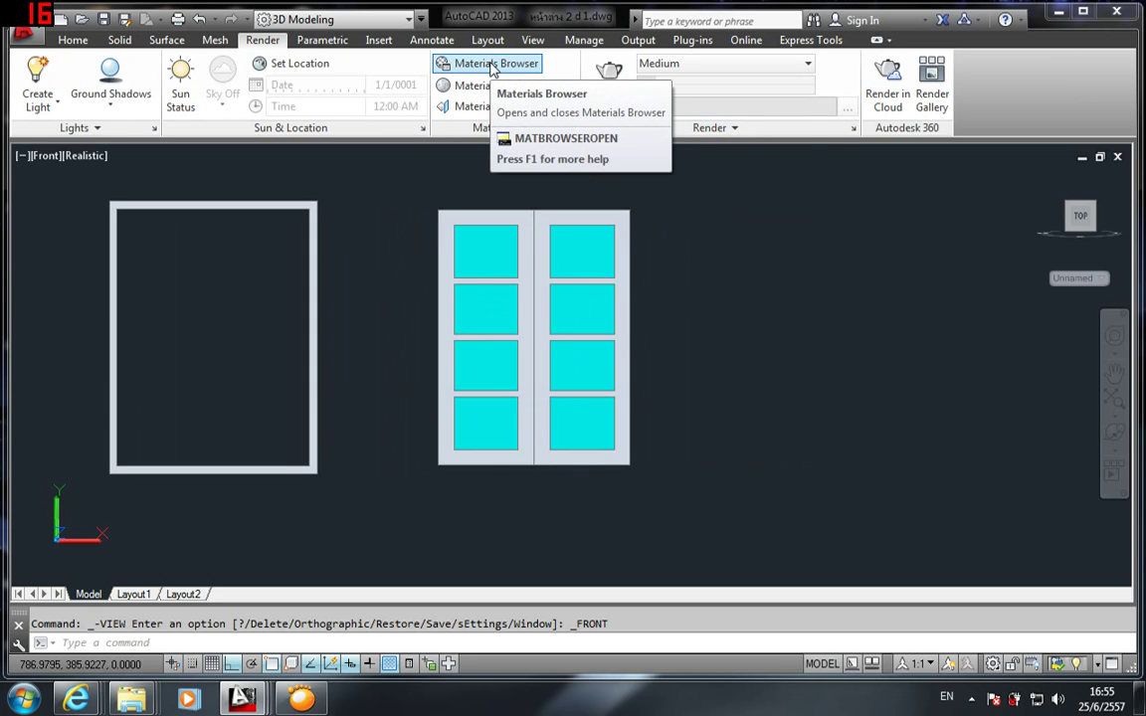
- Open the Materials Browser and scroll to the Wood: Panels library materials
click(492, 66)
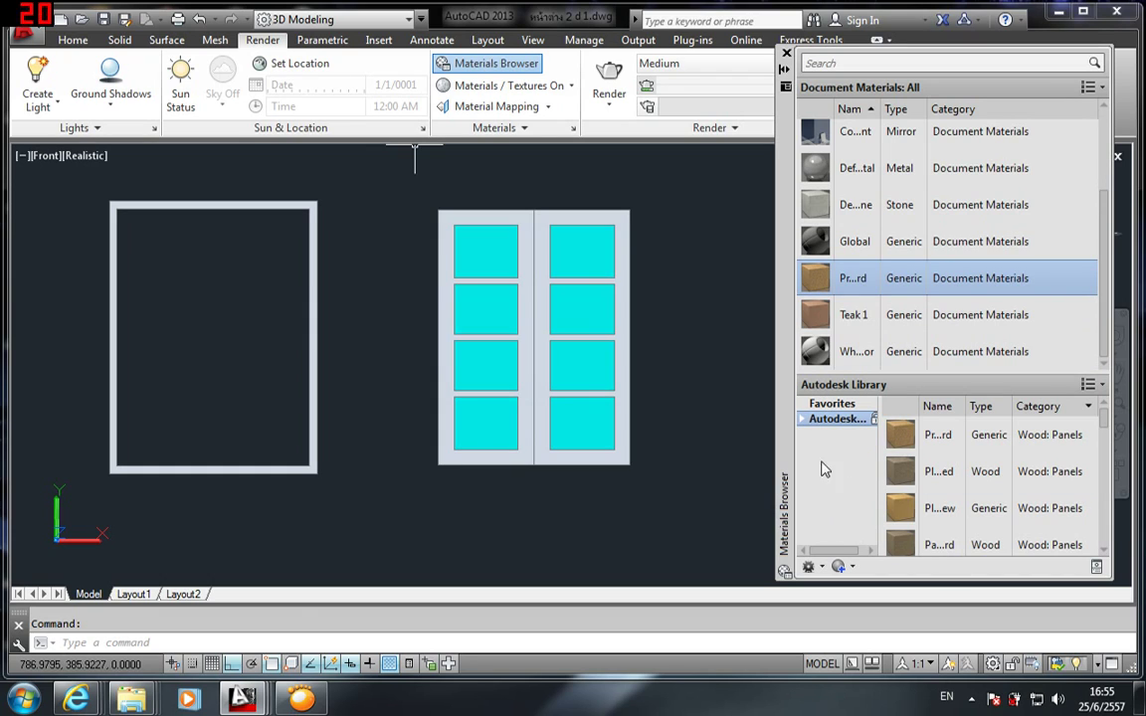
scroll(1004, 498, down, 1)
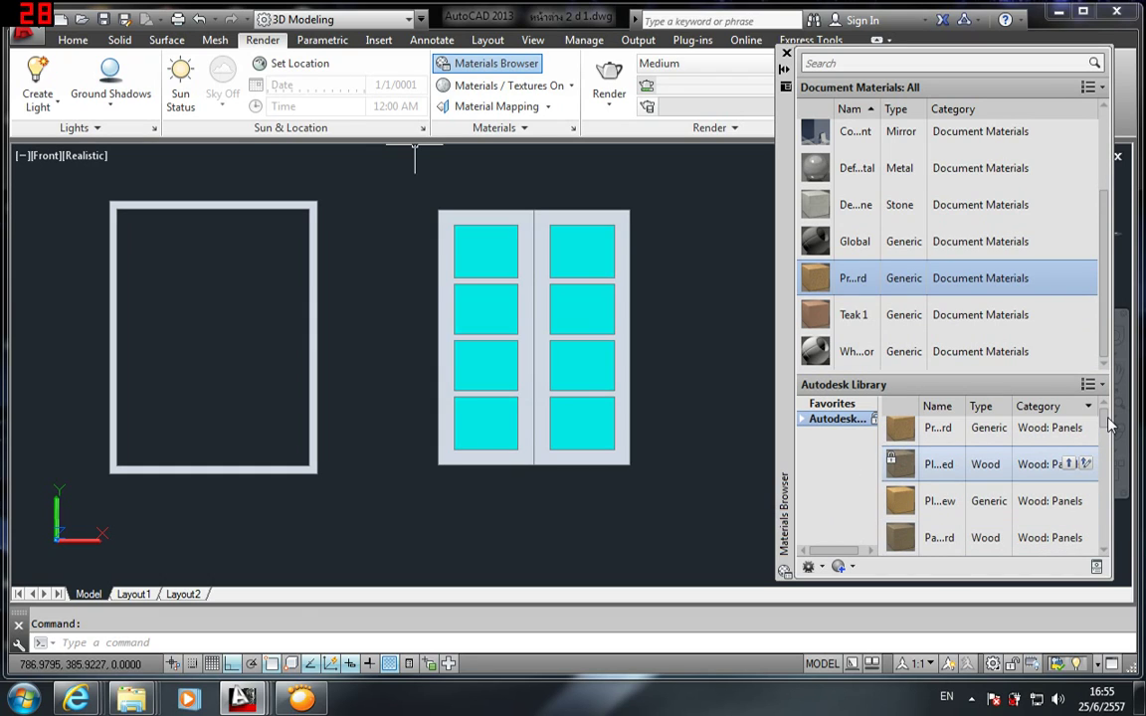
mouse_move(1104, 422)
mouse_down()
mouse_move(1110, 545)
mouse_move(1107, 418)
mouse_up()
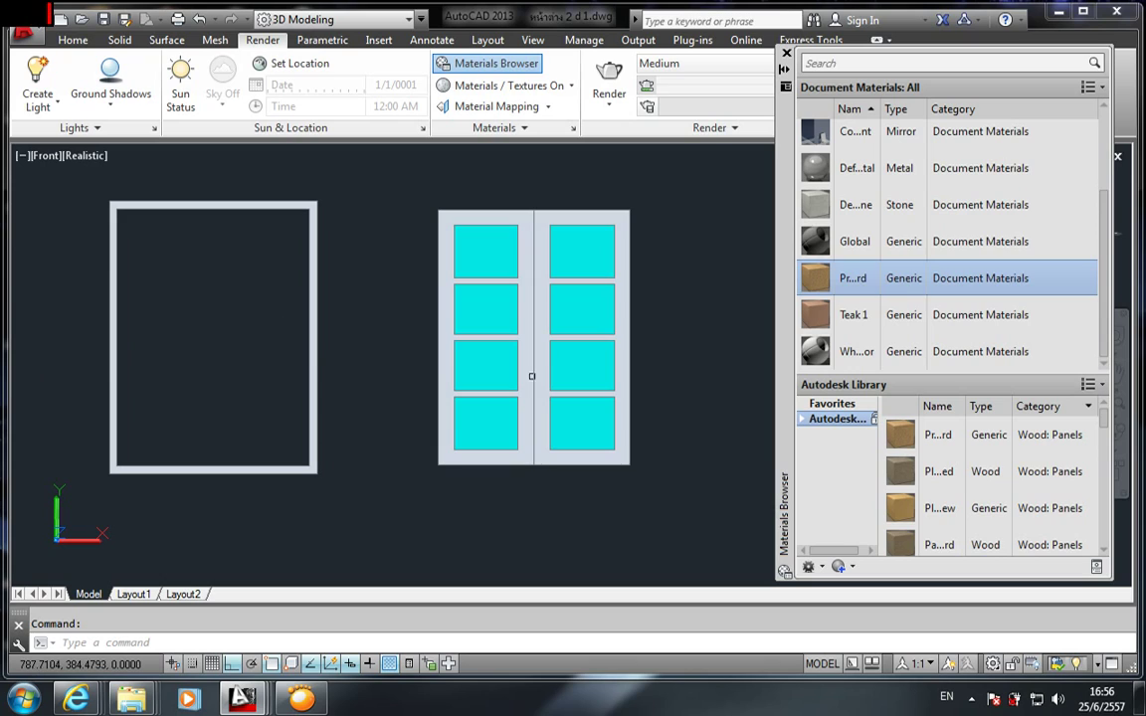
click(1075, 543)
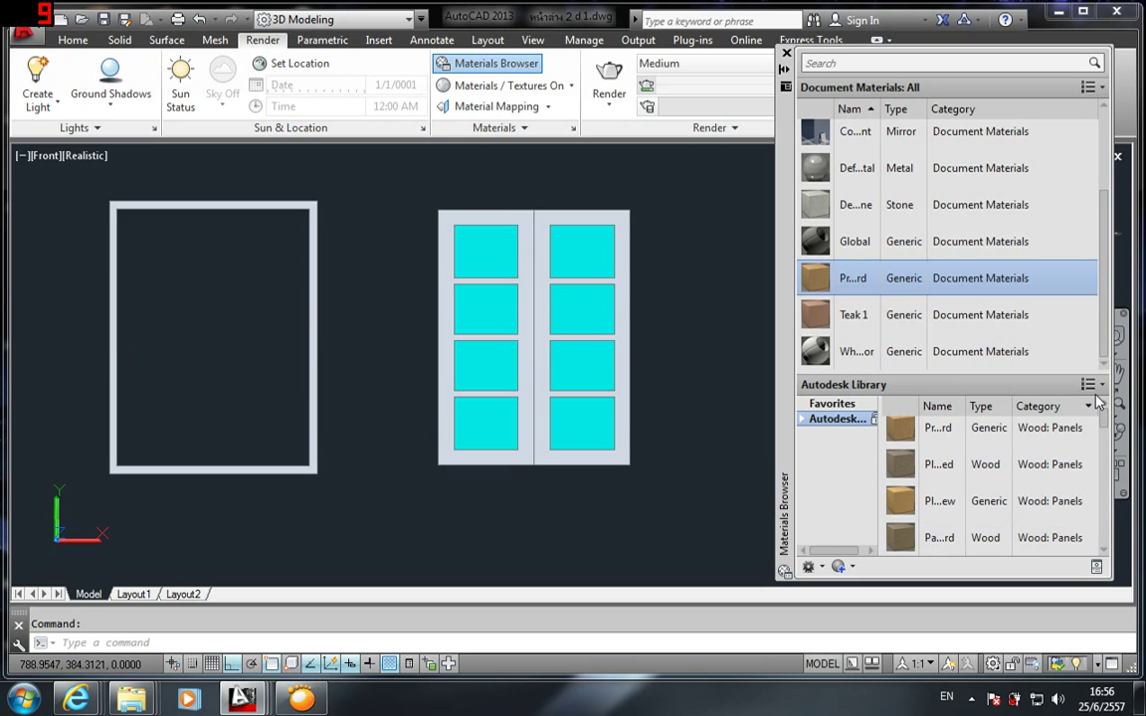
scroll(1093, 427, up, 1)
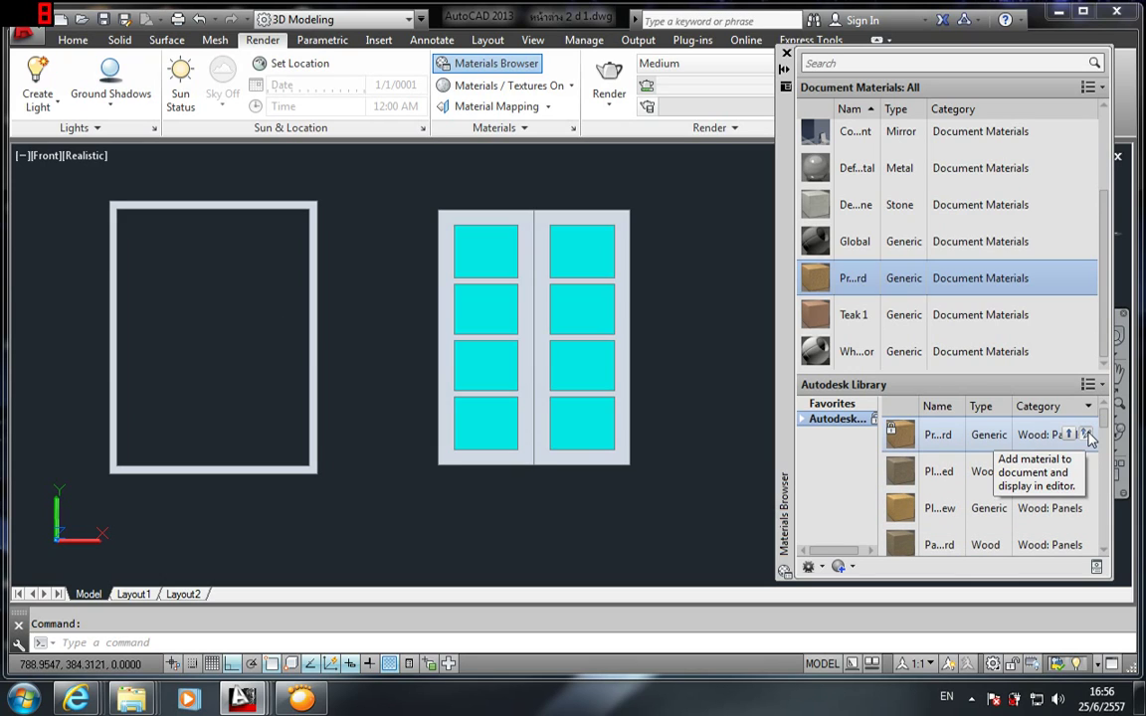
- Add the Pressboard library material to the drawing and close its Materials Editor
click(1087, 436)
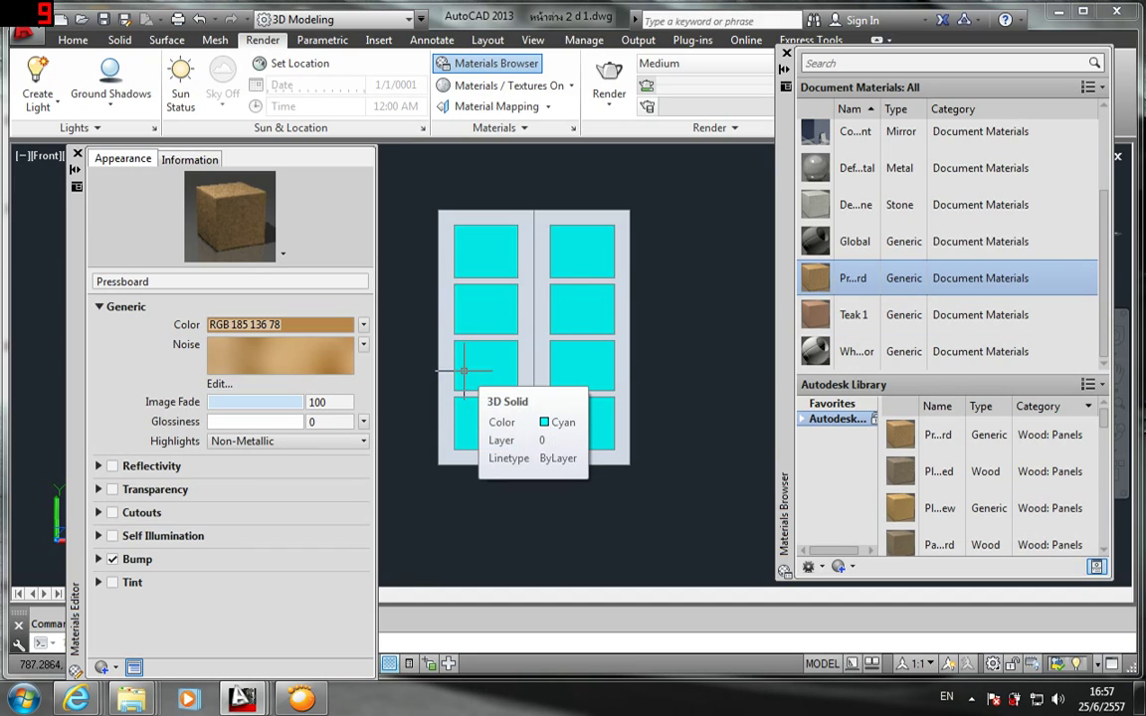
click(78, 155)
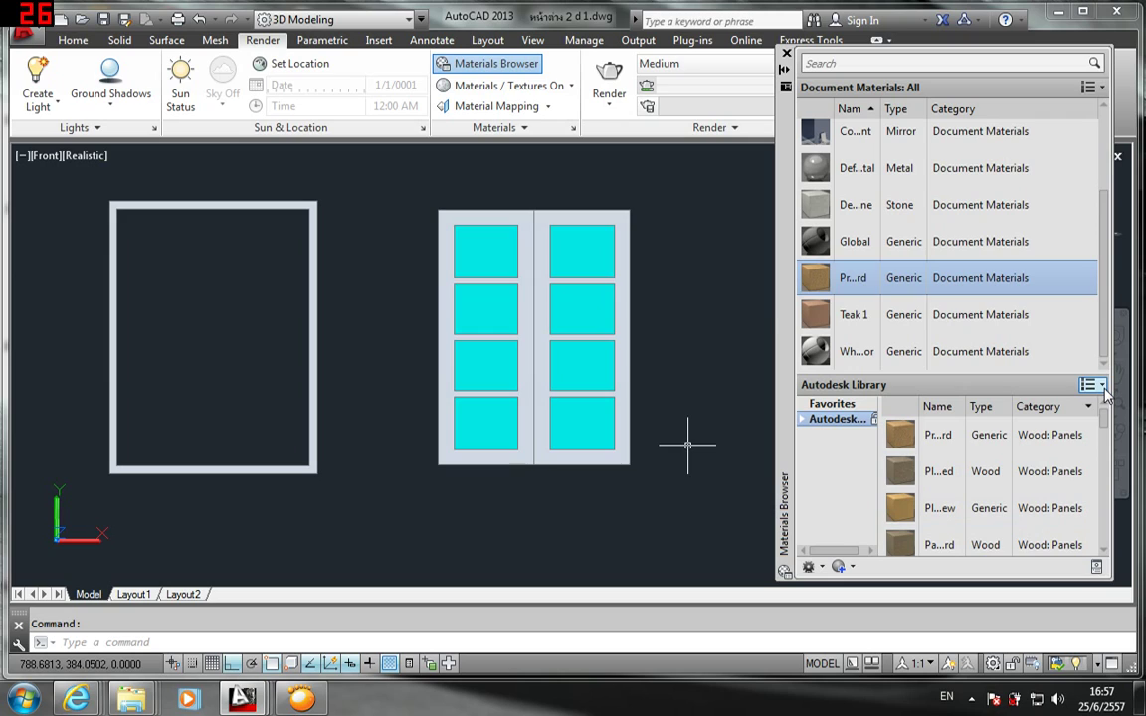
- Set the Document Materials thumbnail size to 32 x 32
scroll(992, 133, up, 1)
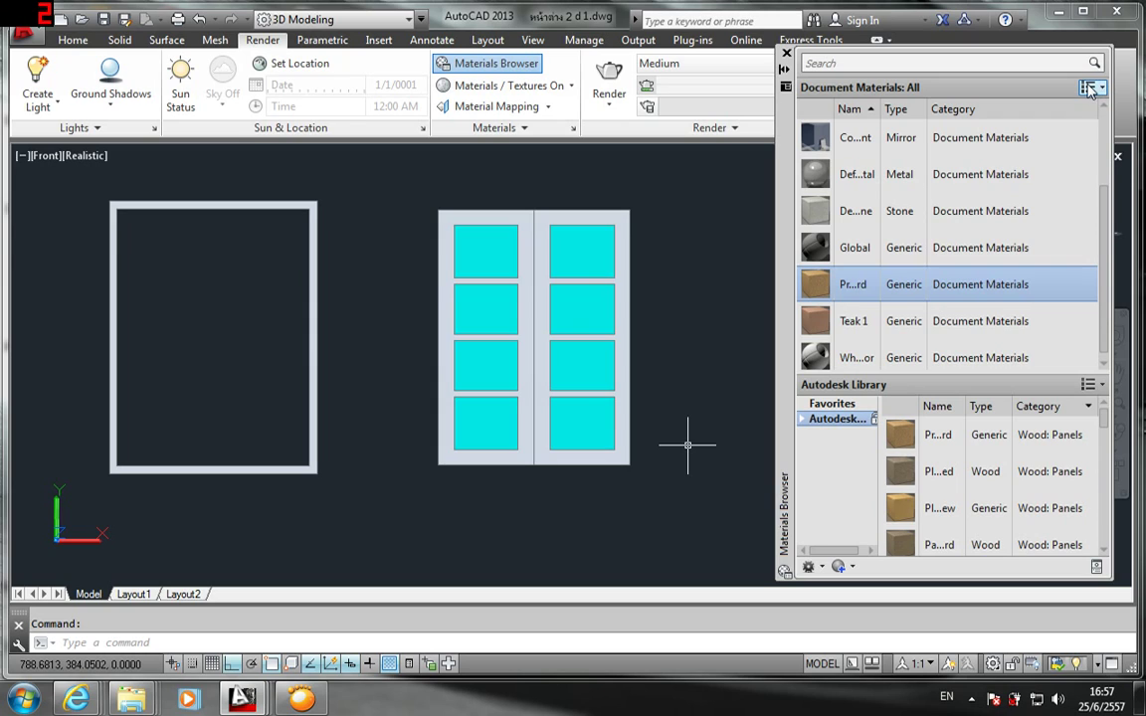
click(1091, 89)
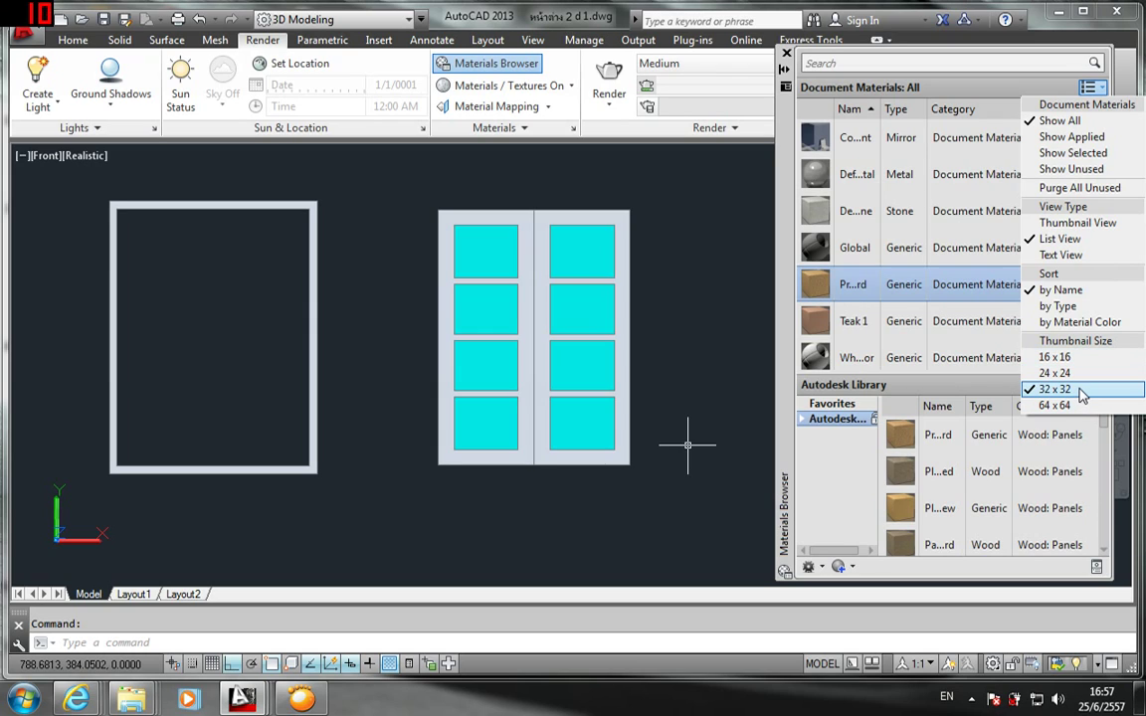
click(1040, 406)
scroll(995, 239, down, 1)
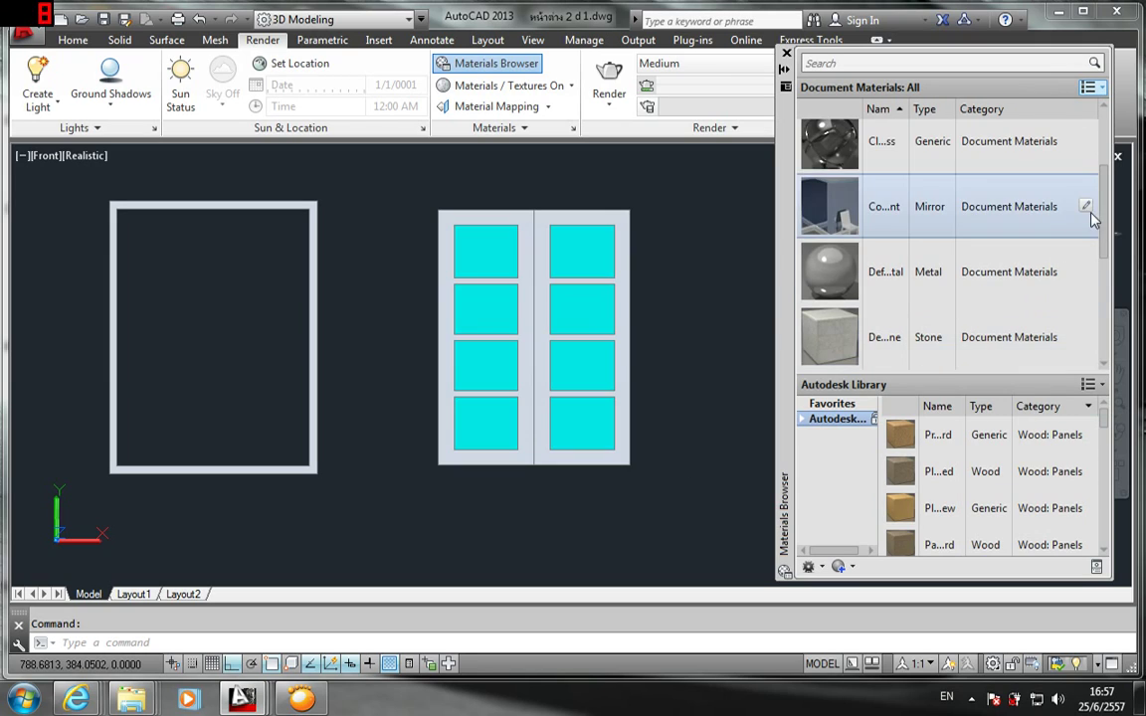
click(1101, 92)
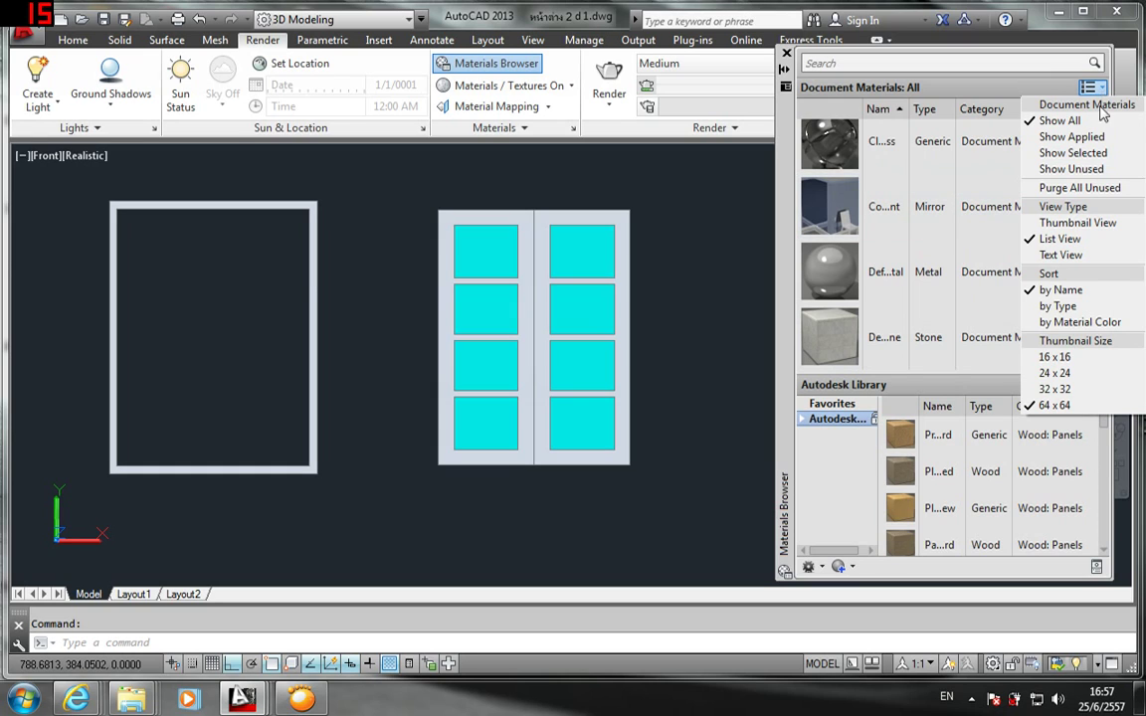
click(1069, 390)
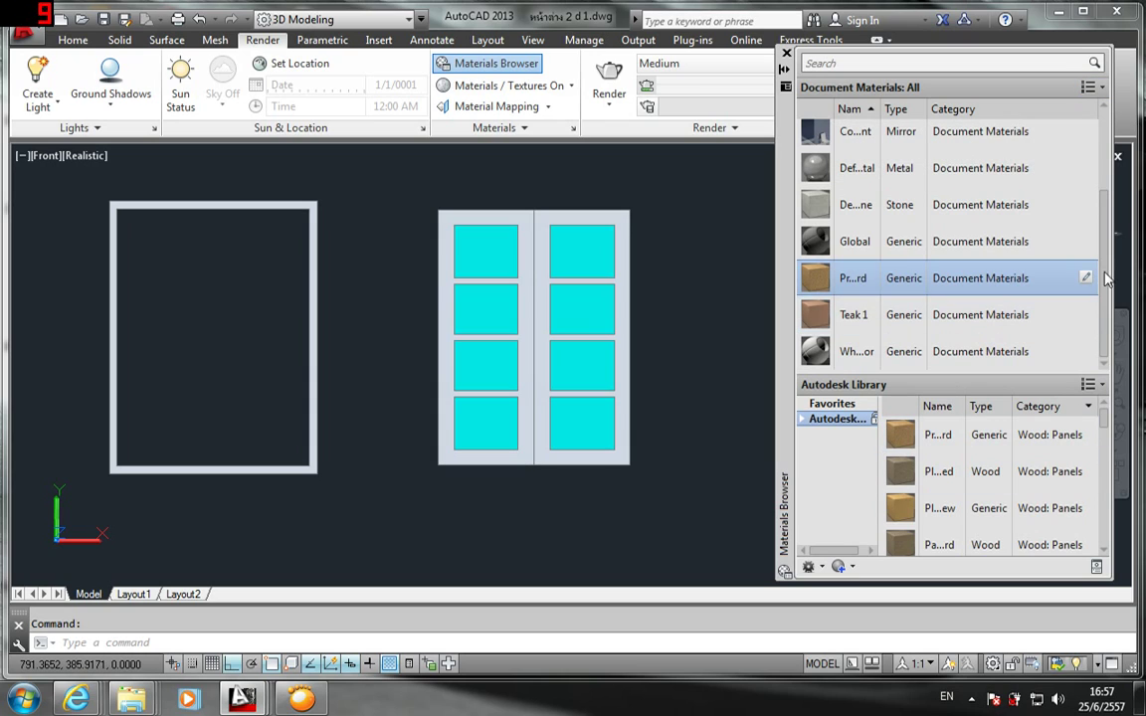
- Apply the Teak 1 wood material to the empty left frame and both door leaves
drag(1104, 299, 1120, 159)
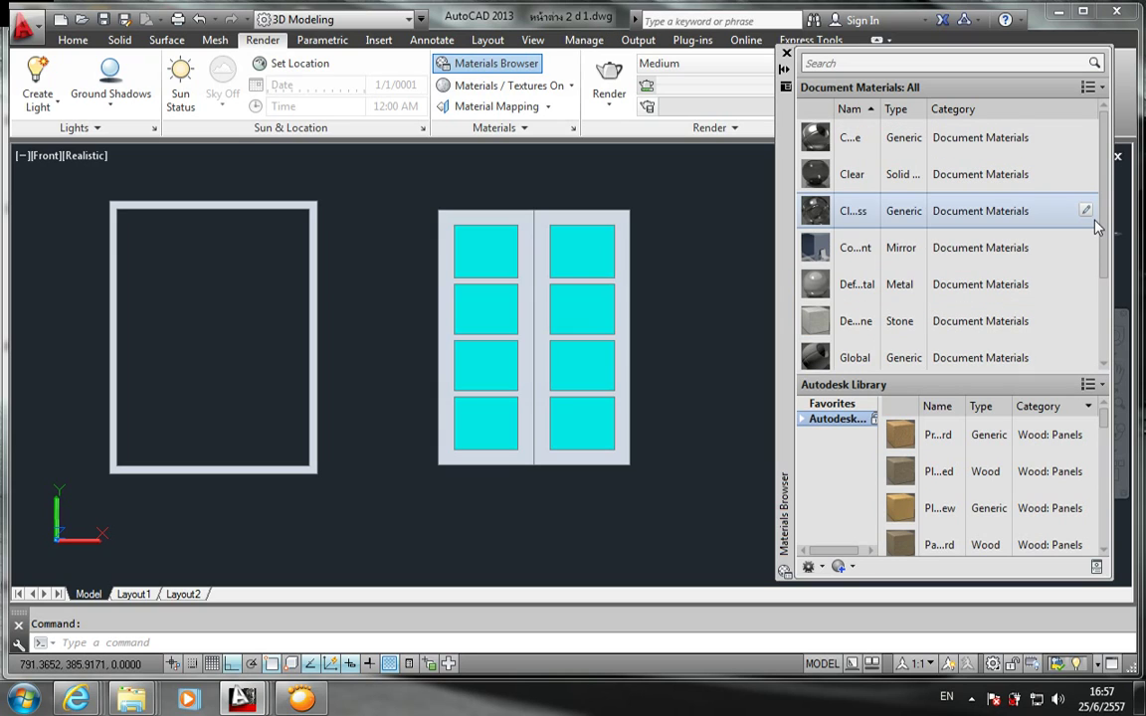
click(537, 448)
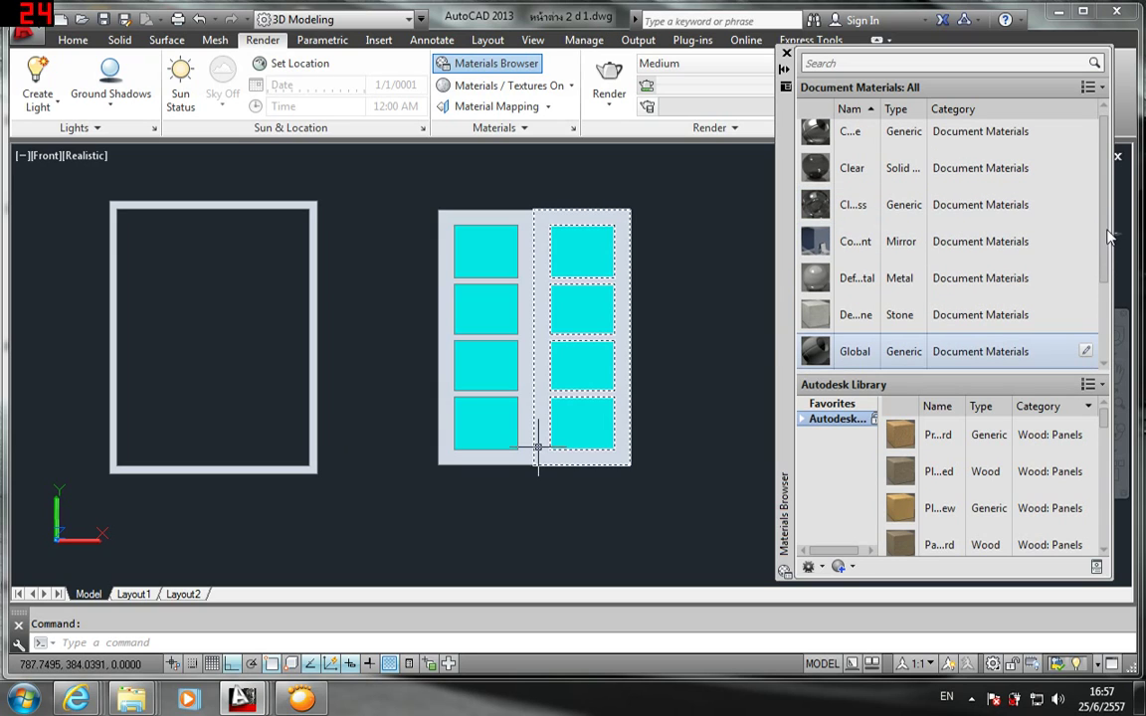
drag(1106, 261, 1115, 339)
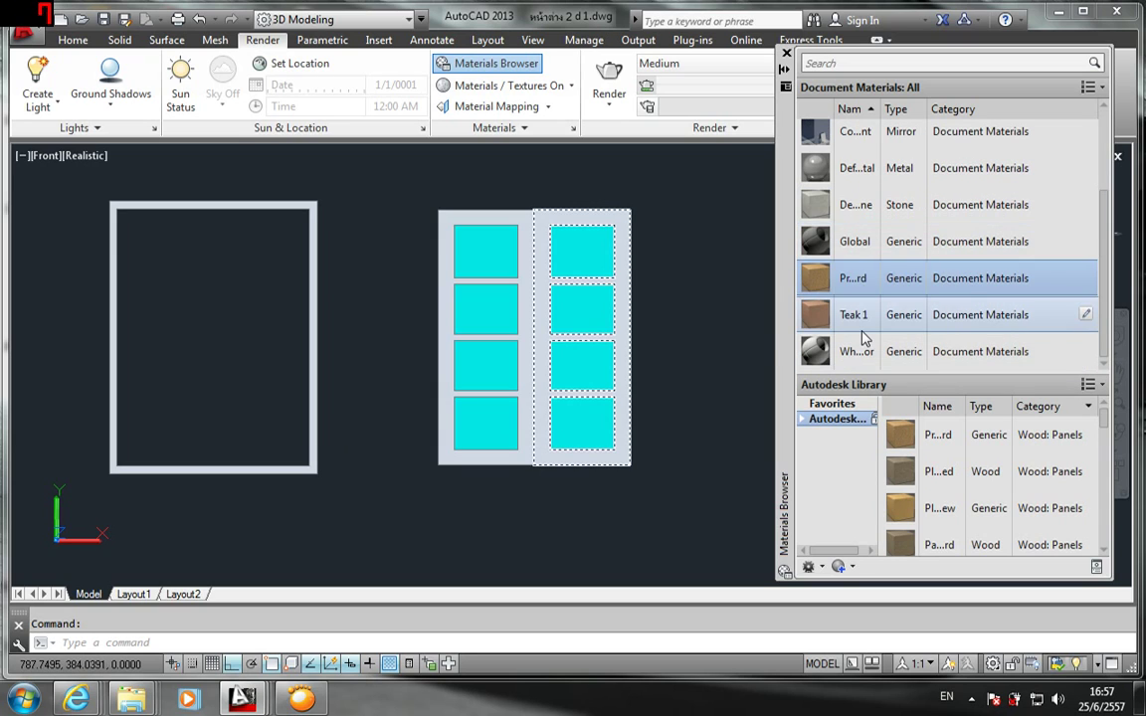
key(Escape)
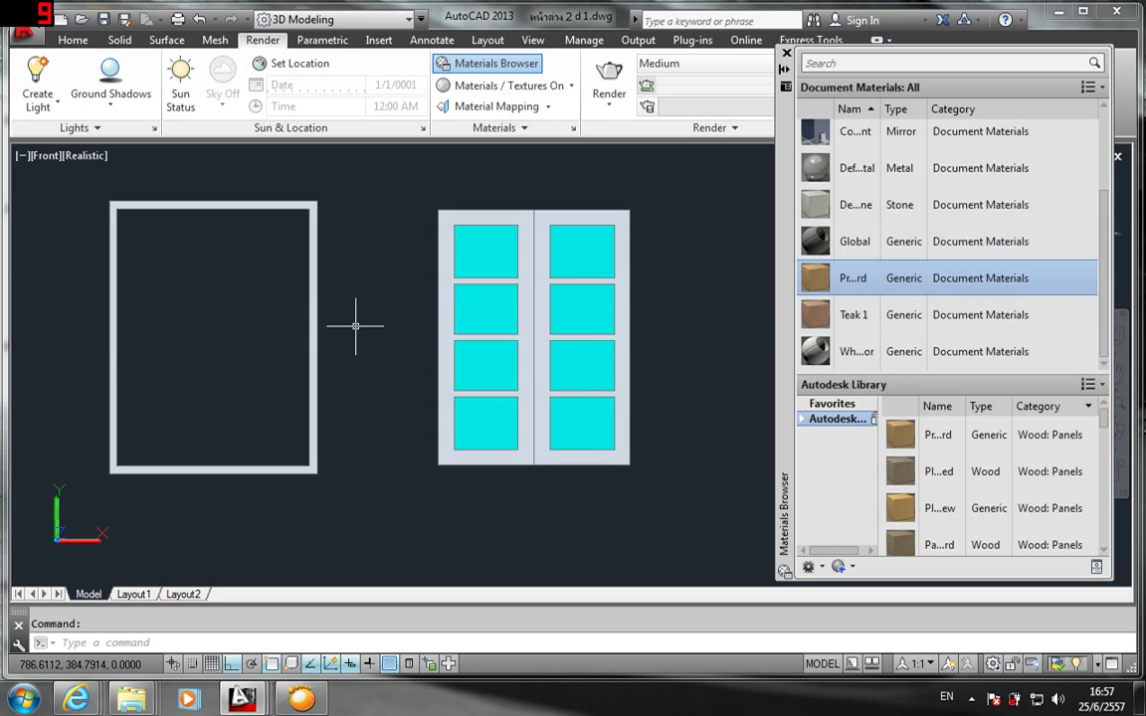
click(307, 191)
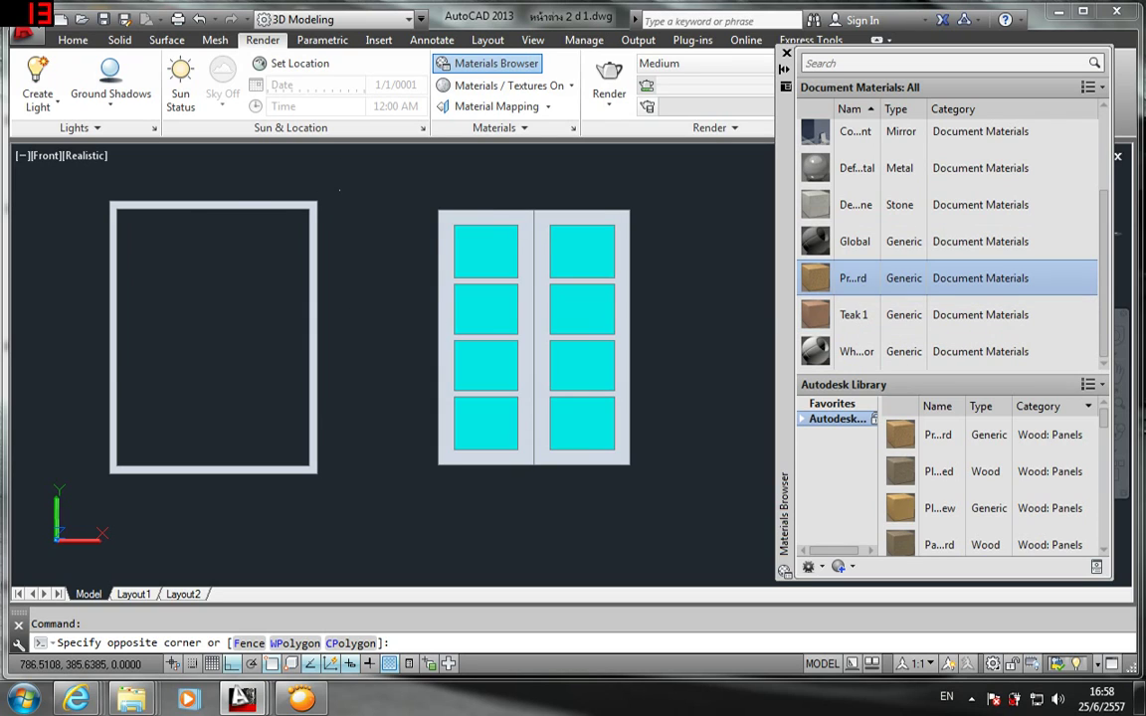
click(274, 254)
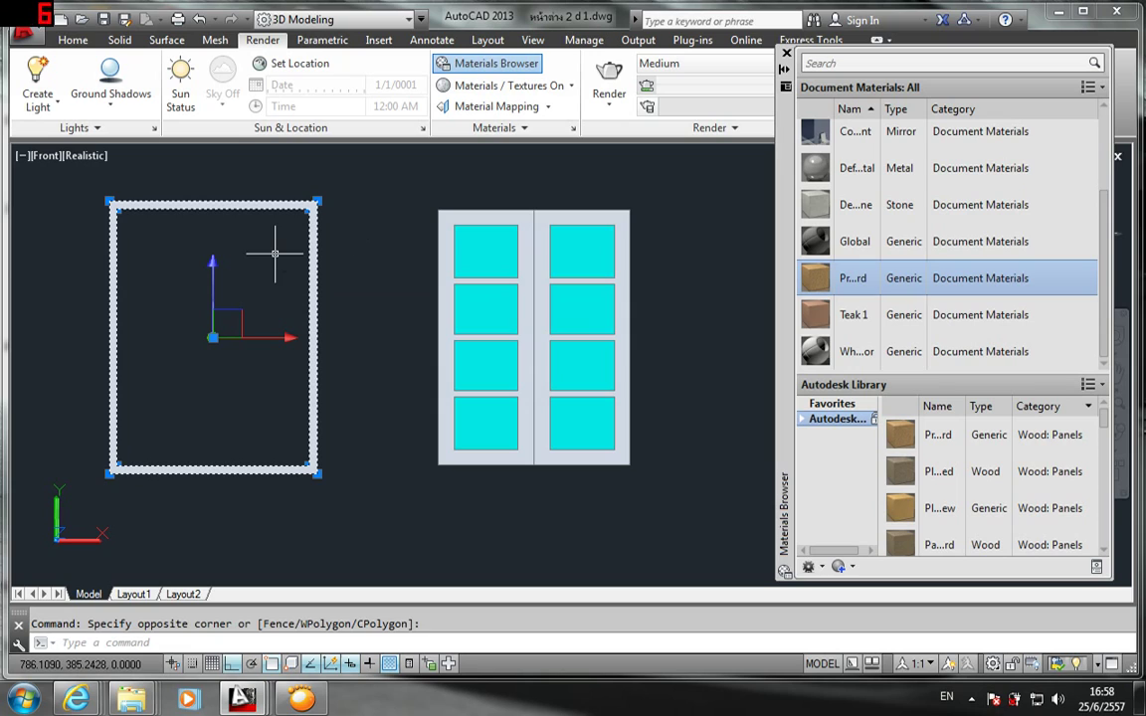
click(449, 211)
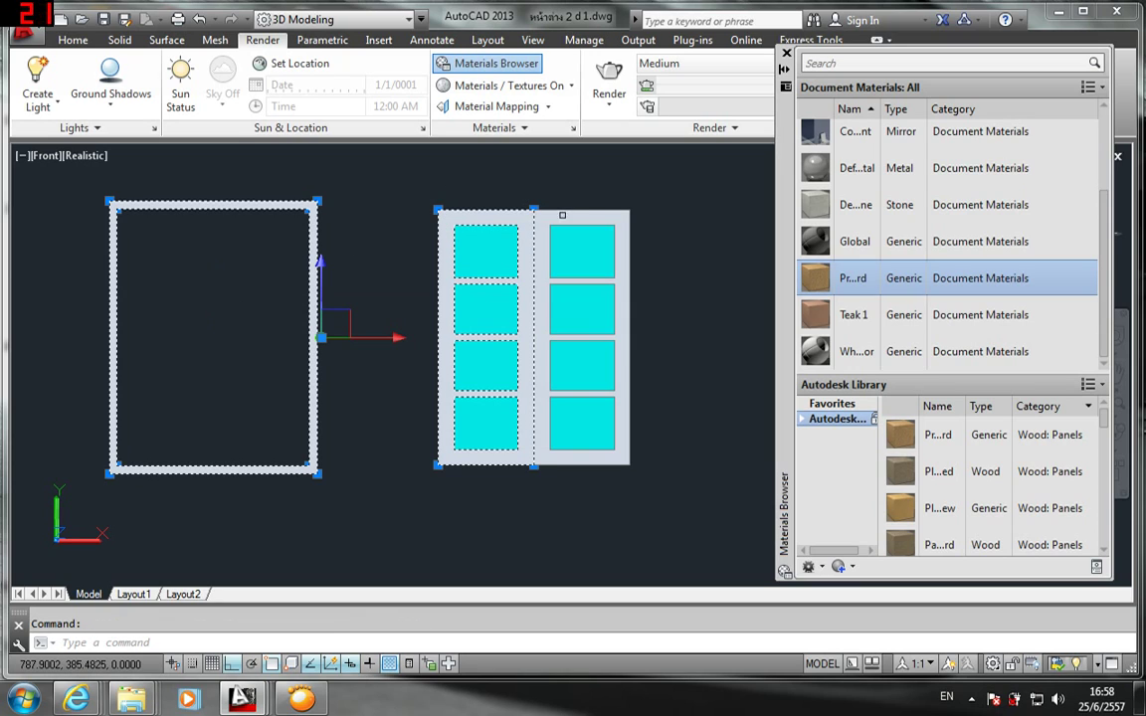
click(565, 213)
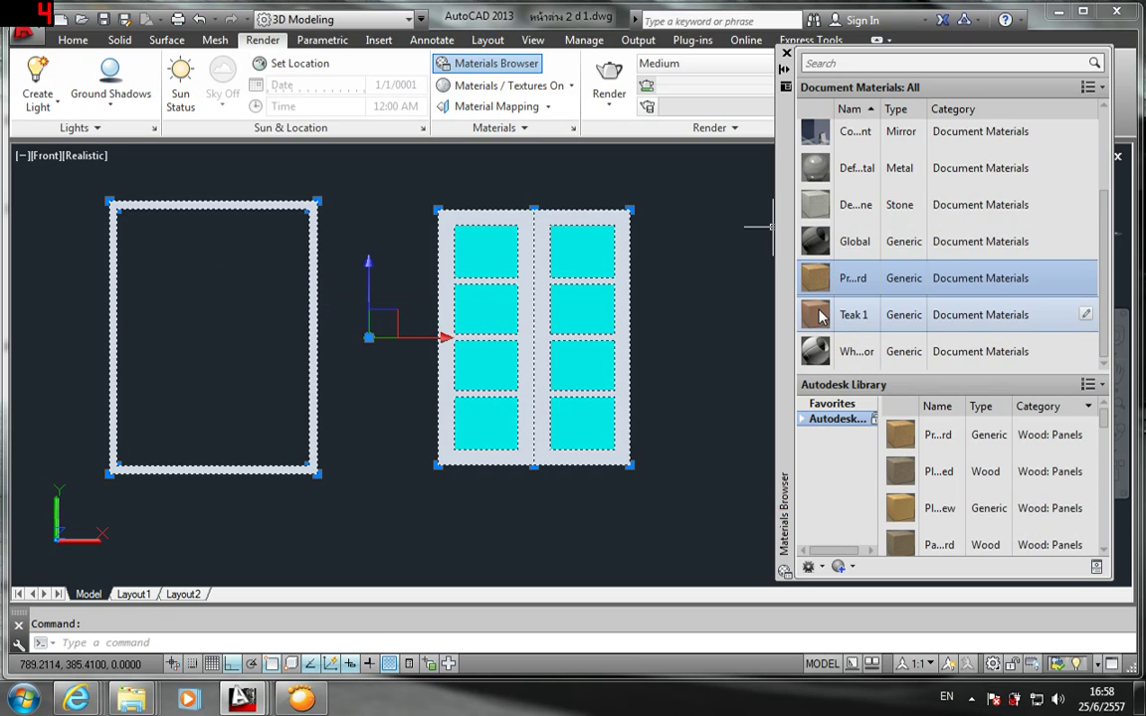
click(818, 314)
click(461, 309)
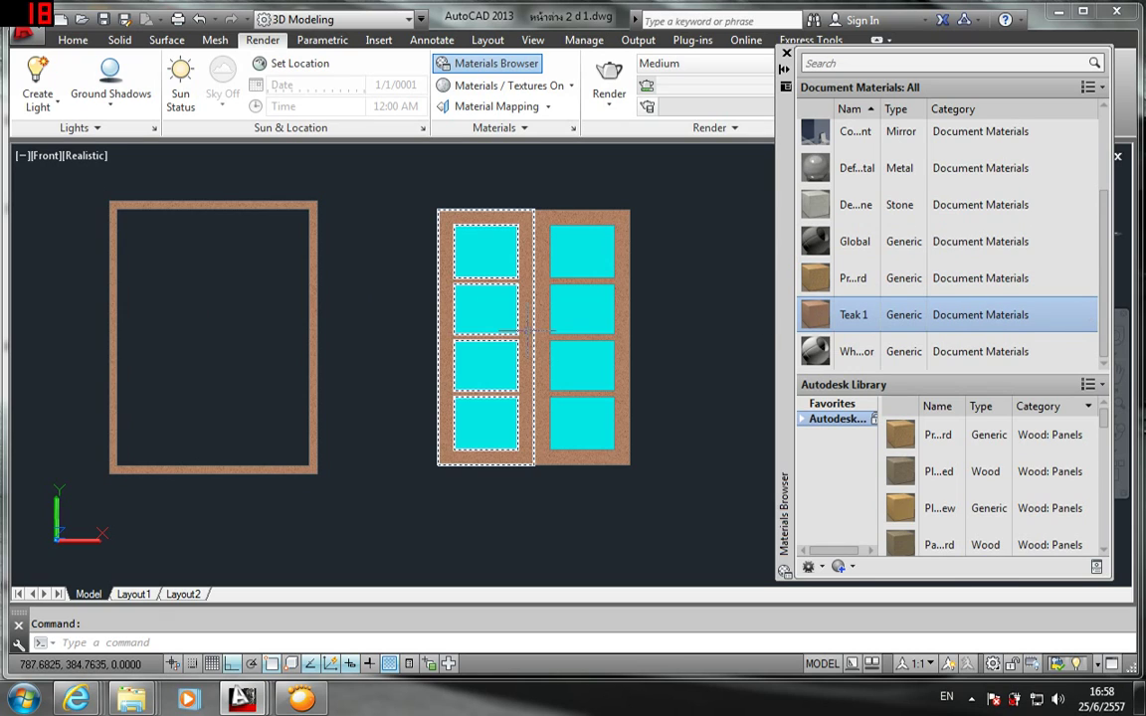
- Give the glass panes of both leaves the Clear material, then close the Materials Browser
key(Escape)
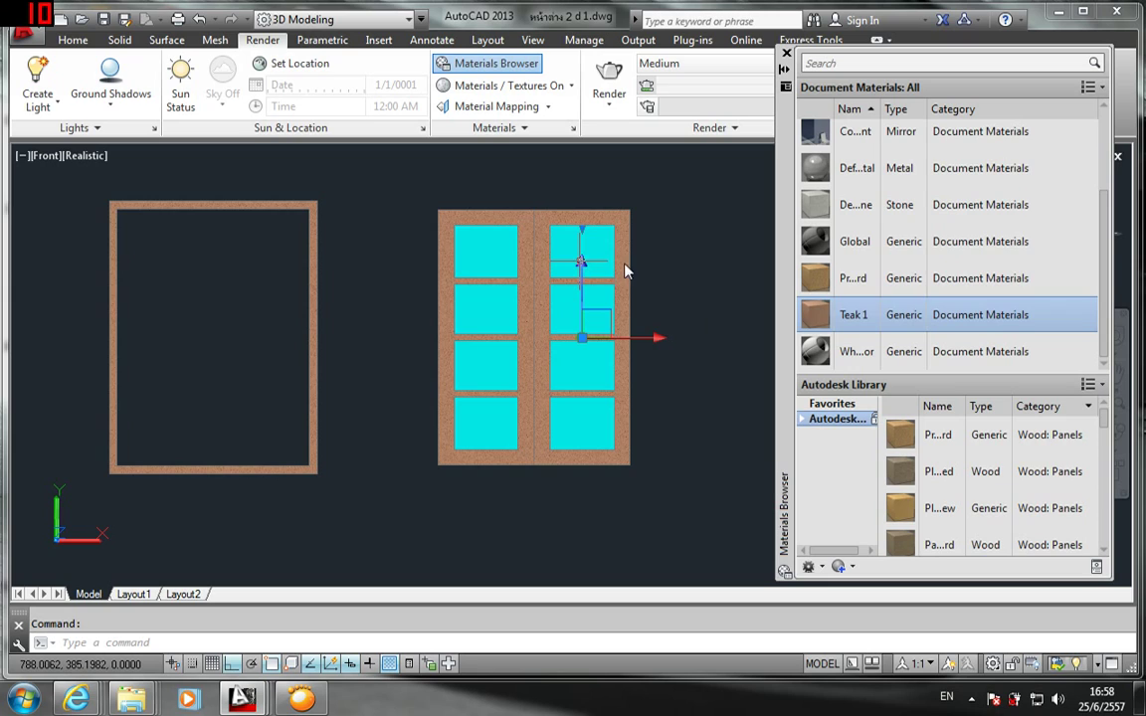
click(482, 294)
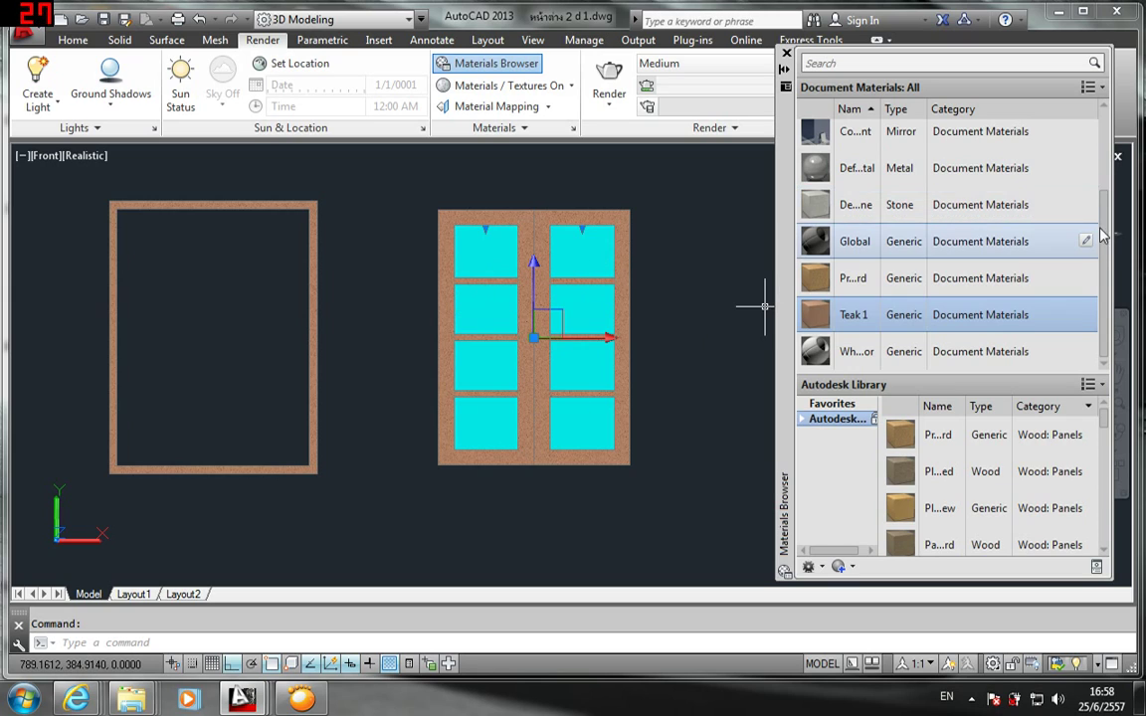
scroll(1001, 227, up, 3)
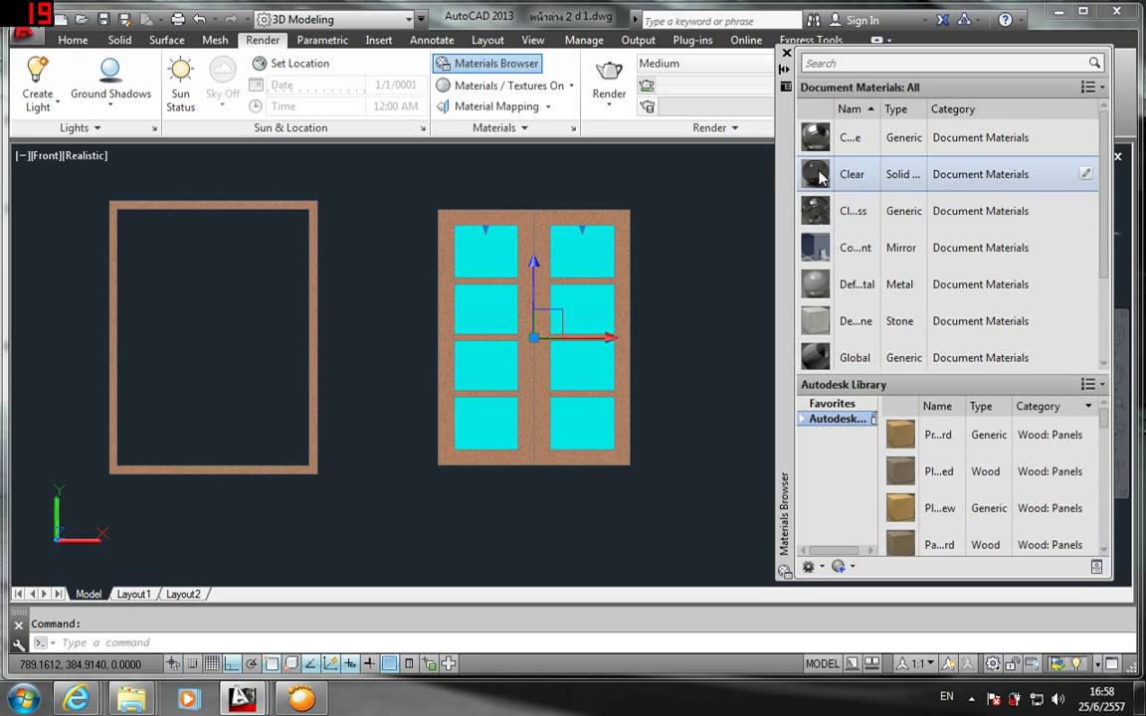
drag(843, 175, 616, 428)
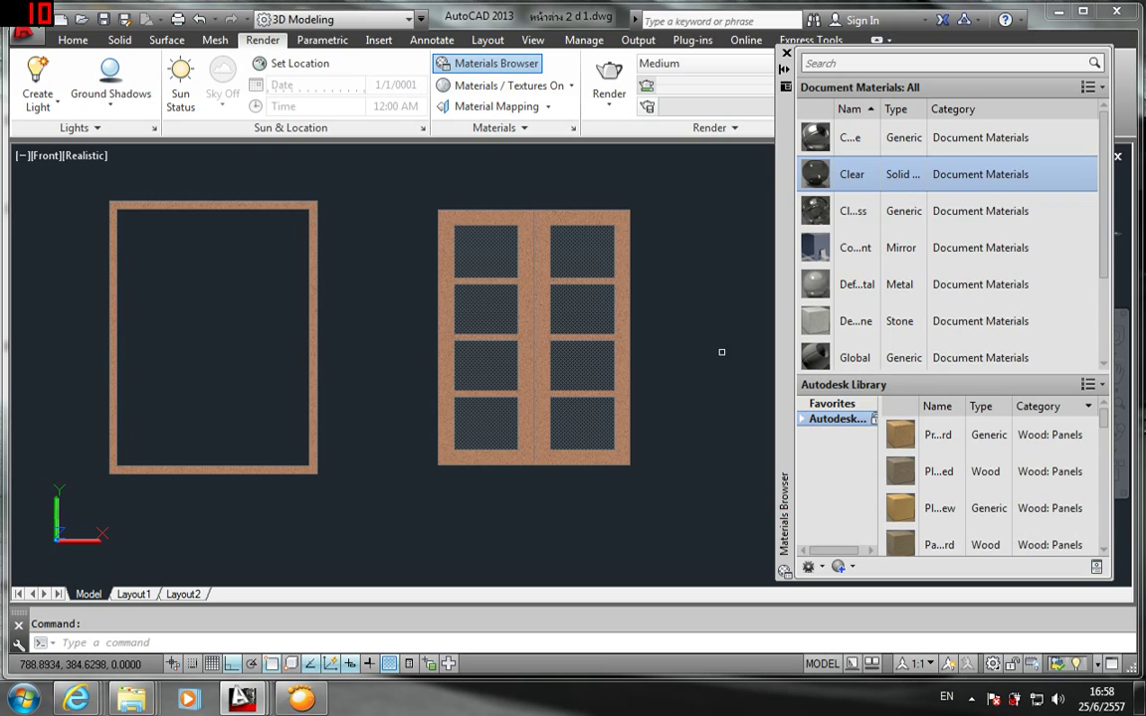
click(783, 68)
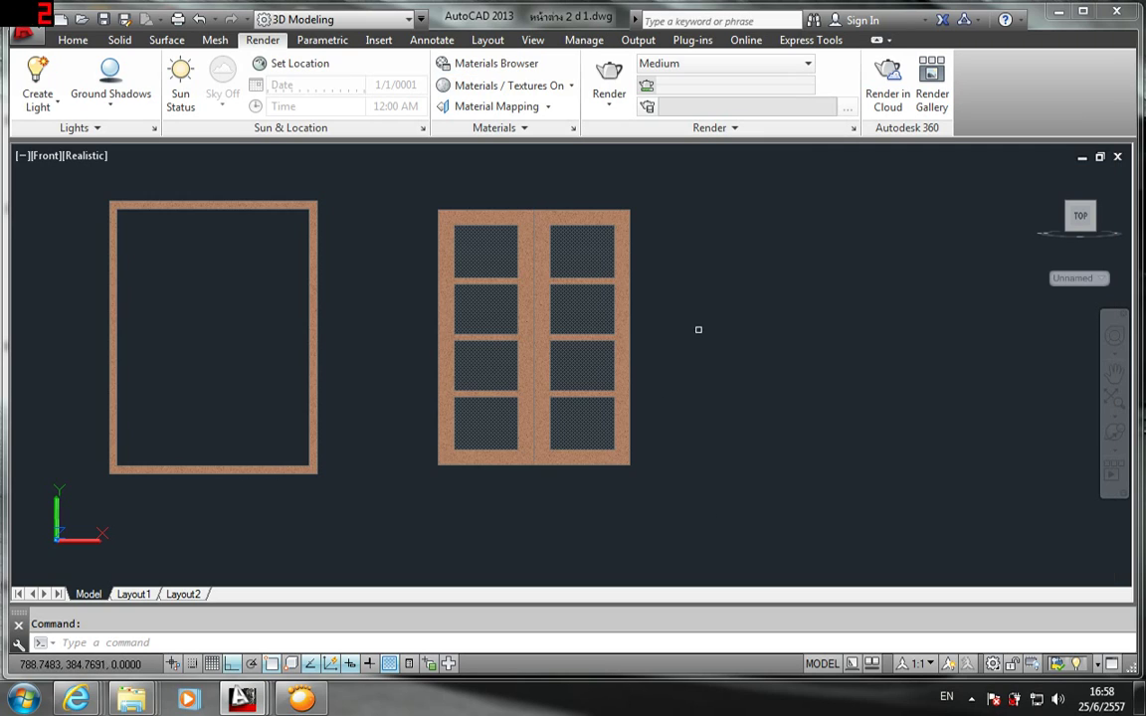
- Switch the viewpoint to the Top preset view
click(584, 249)
click(73, 39)
key(Escape)
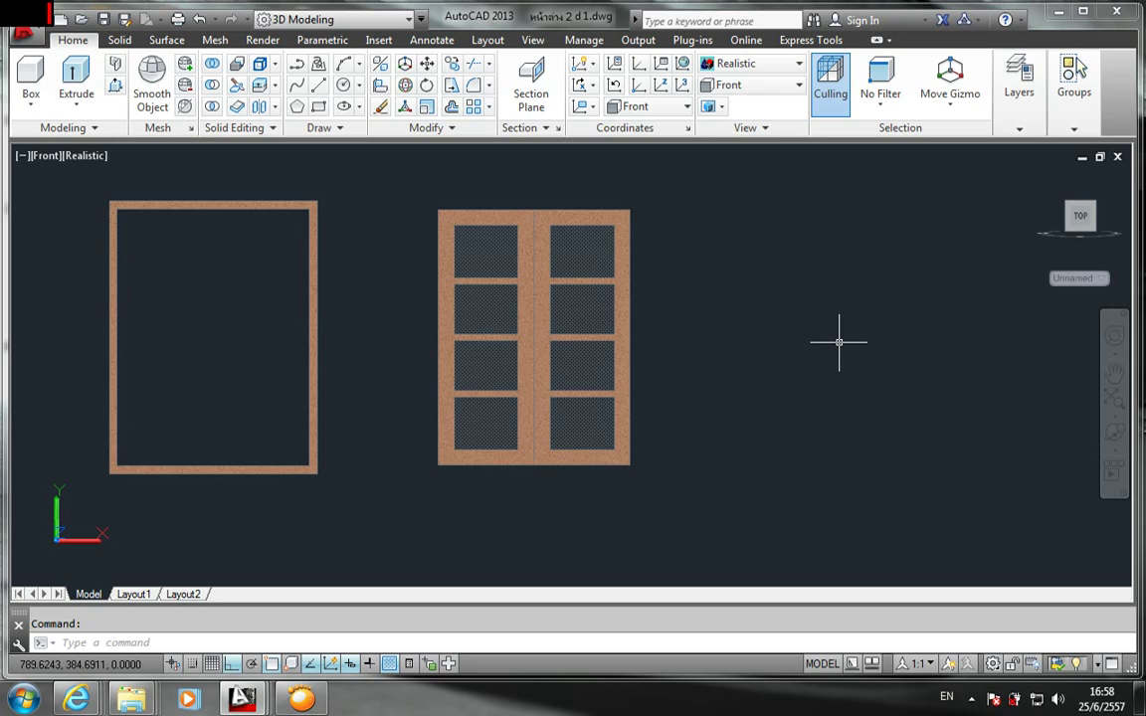
click(802, 89)
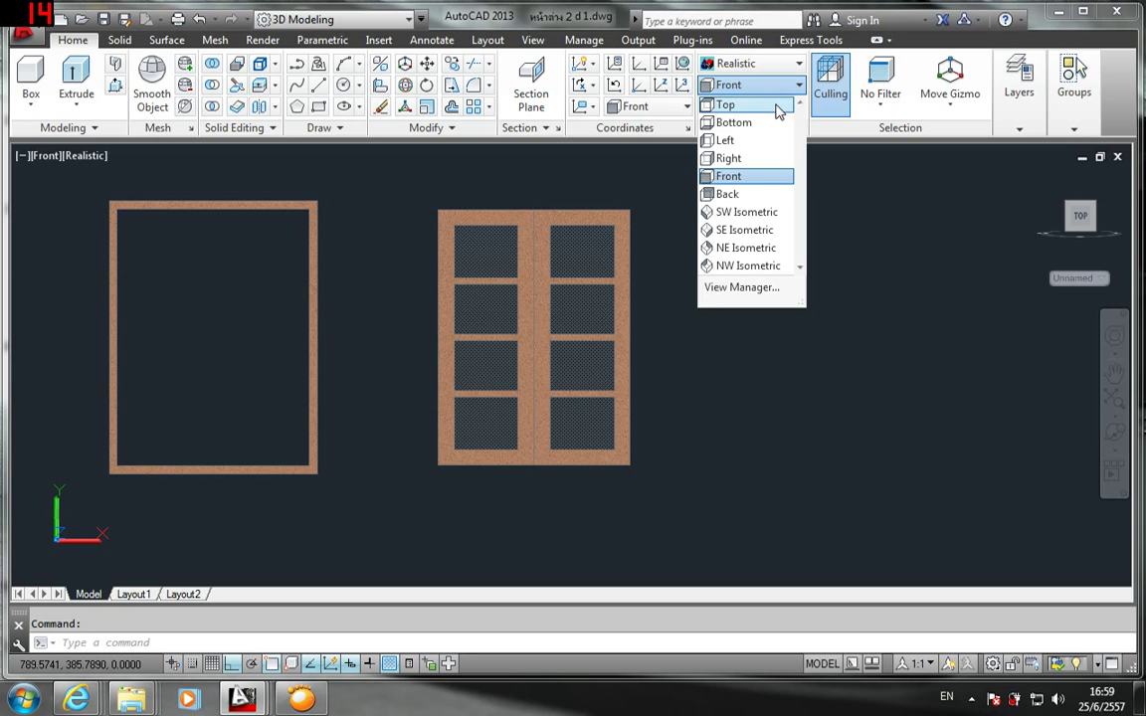
click(778, 108)
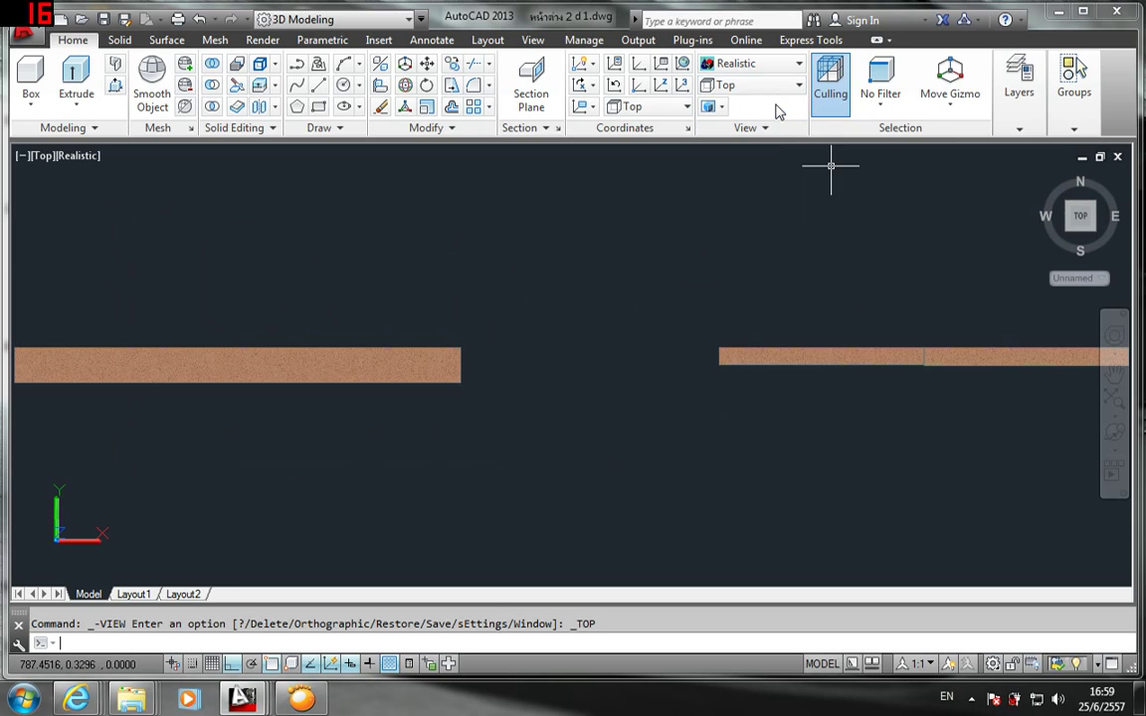
- Set the visual style to 2D Wireframe and centre the door pair in view
click(786, 67)
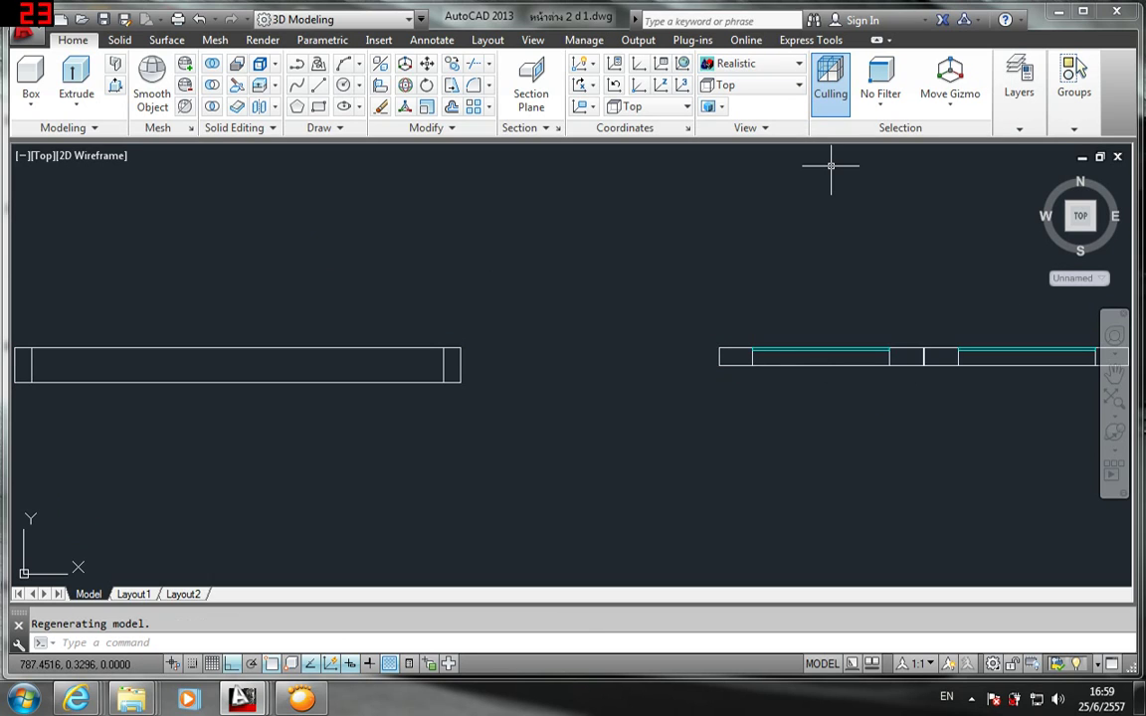
click(766, 249)
click(896, 264)
middle_drag(895, 263, 573, 264)
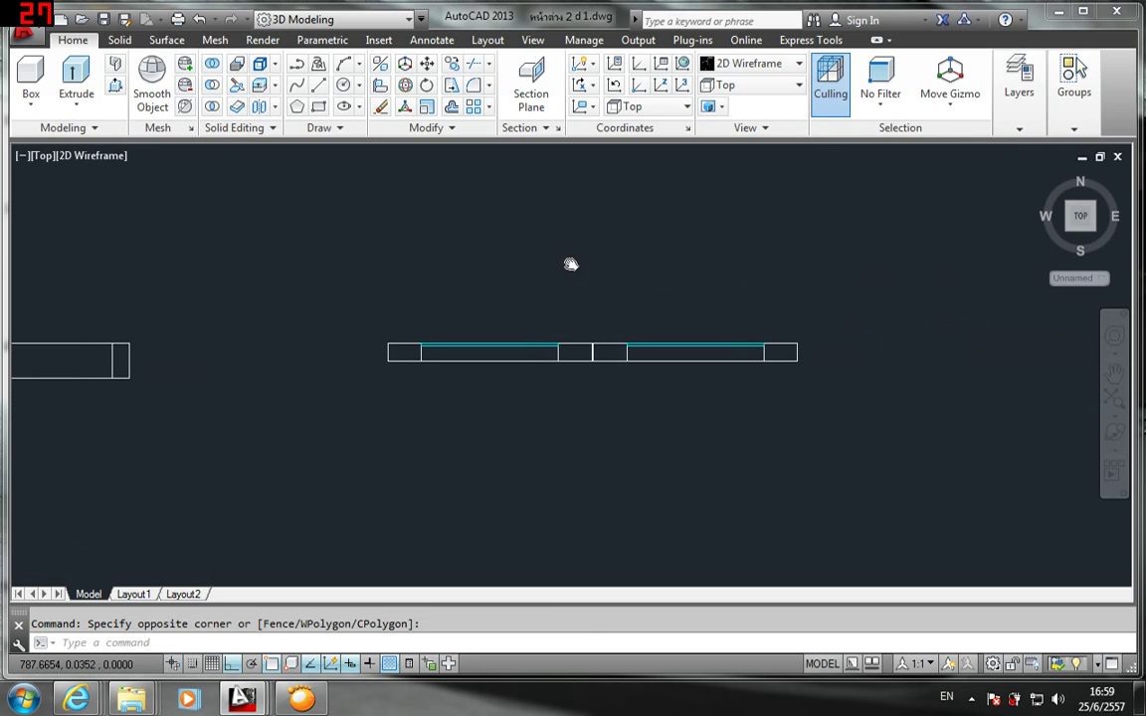
scroll(577, 329, up, 2)
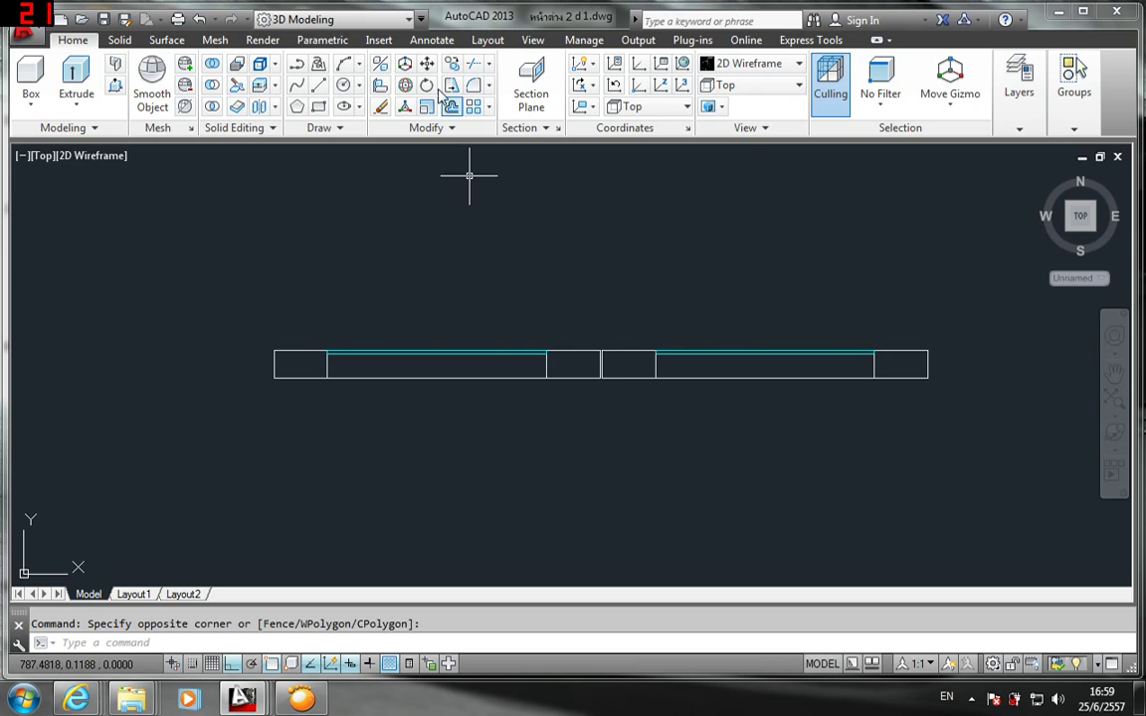
- Move the left and right glass panes by .025, then zoom out to see both assemblies
click(427, 63)
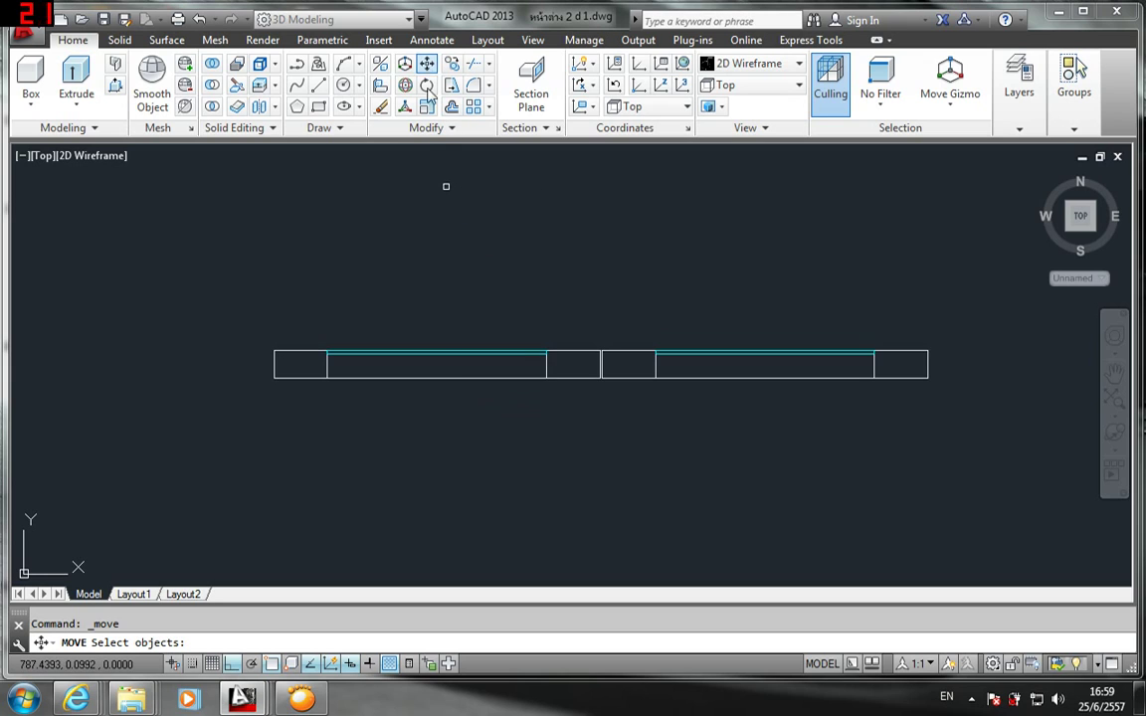
scroll(448, 362, up, 3)
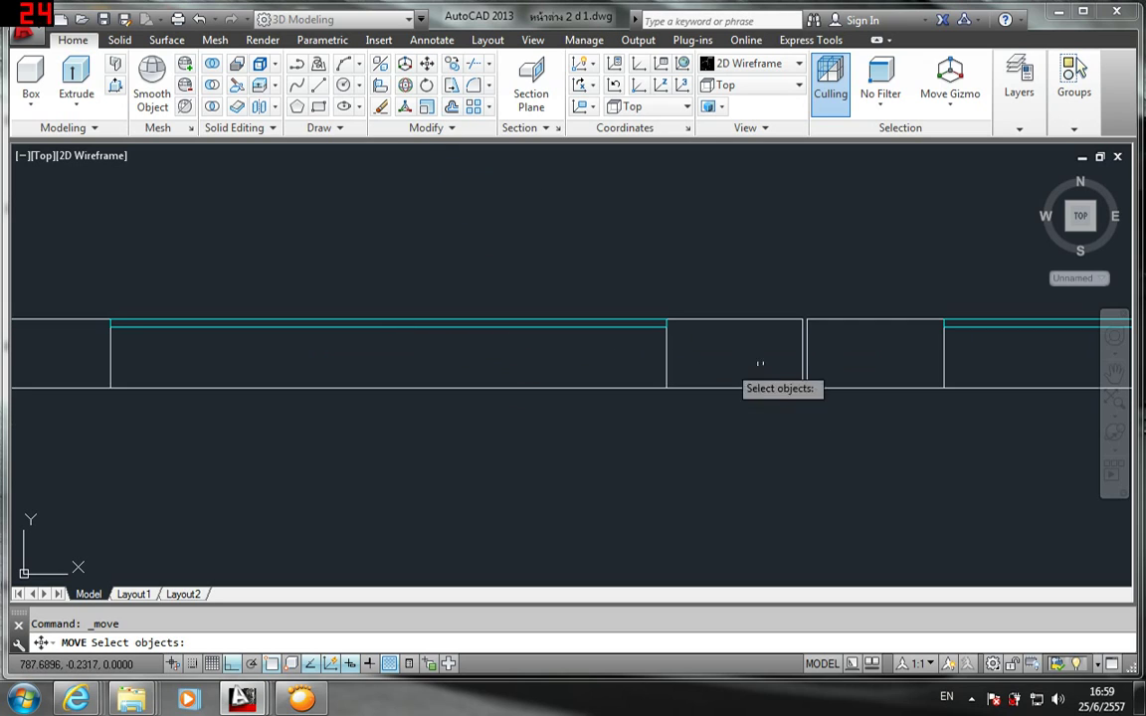
middle_drag(896, 353, 636, 380)
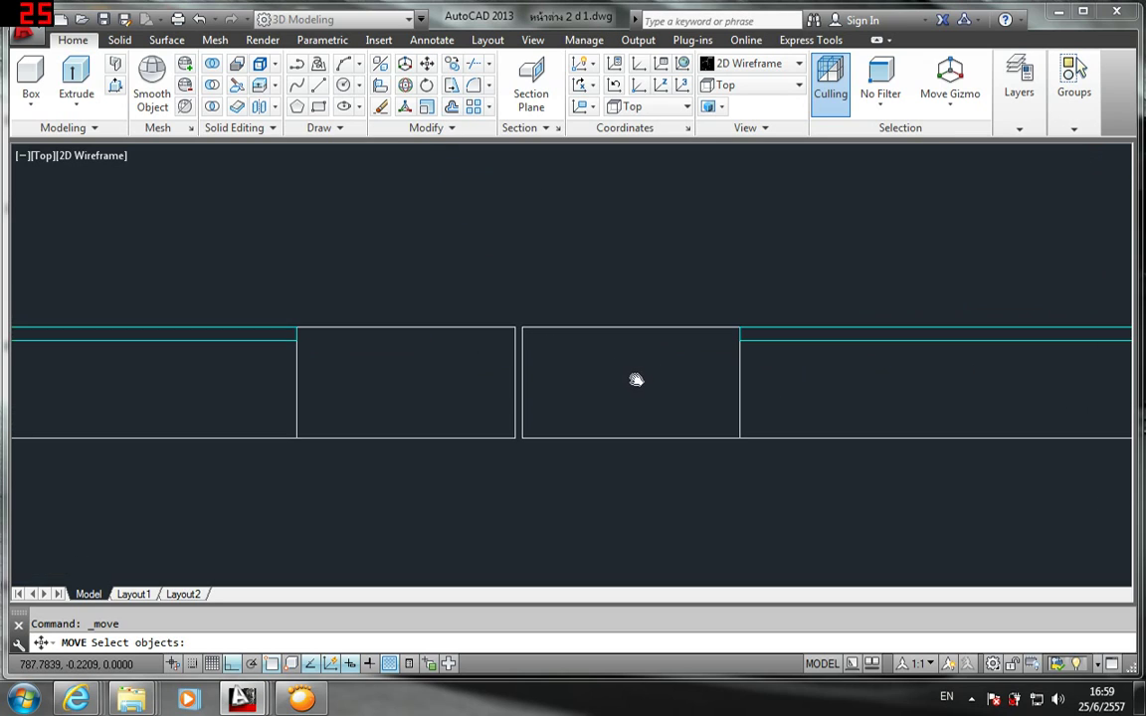
click(813, 340)
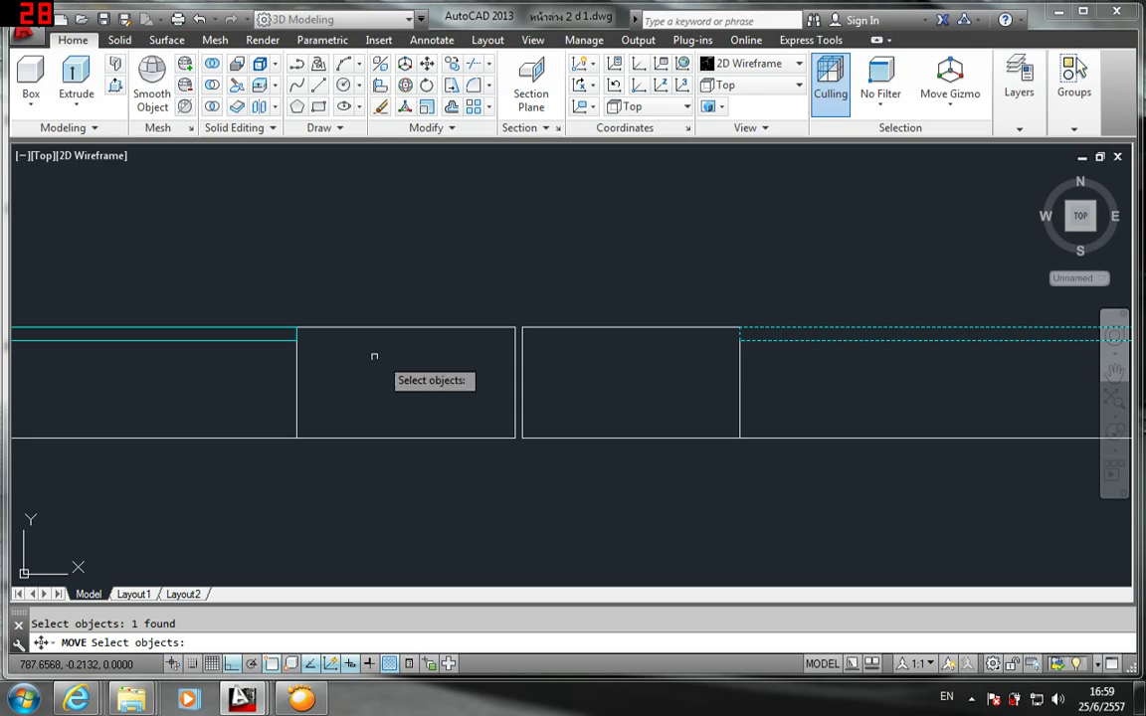
click(298, 340)
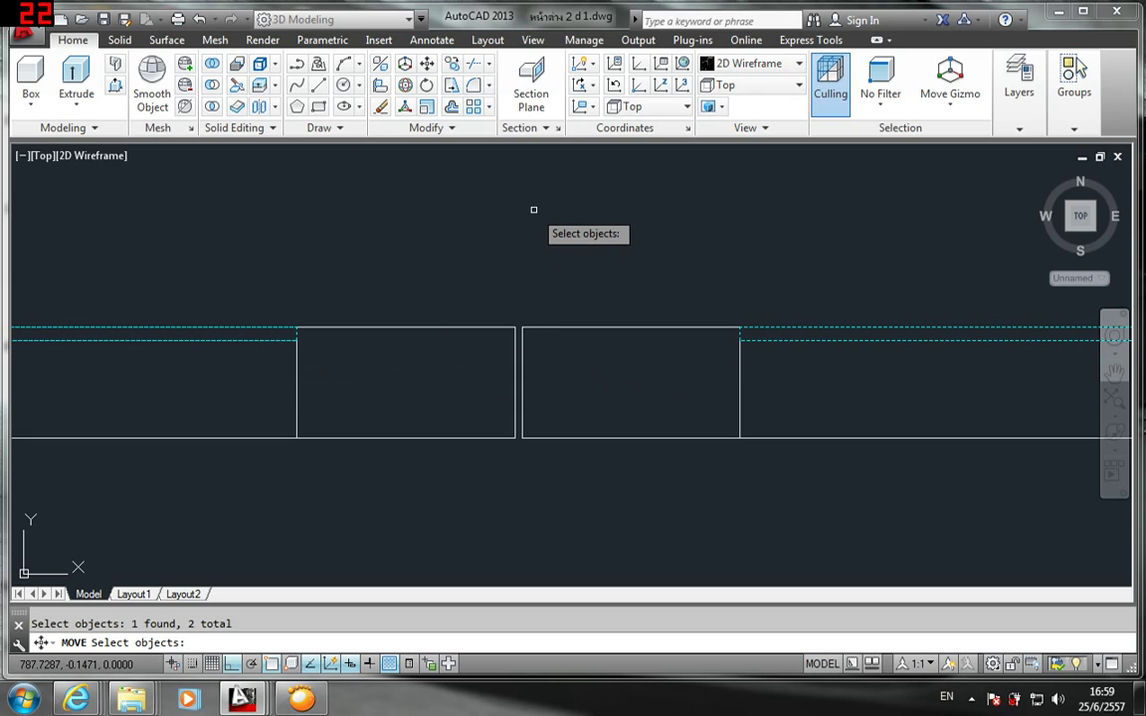
key(Return)
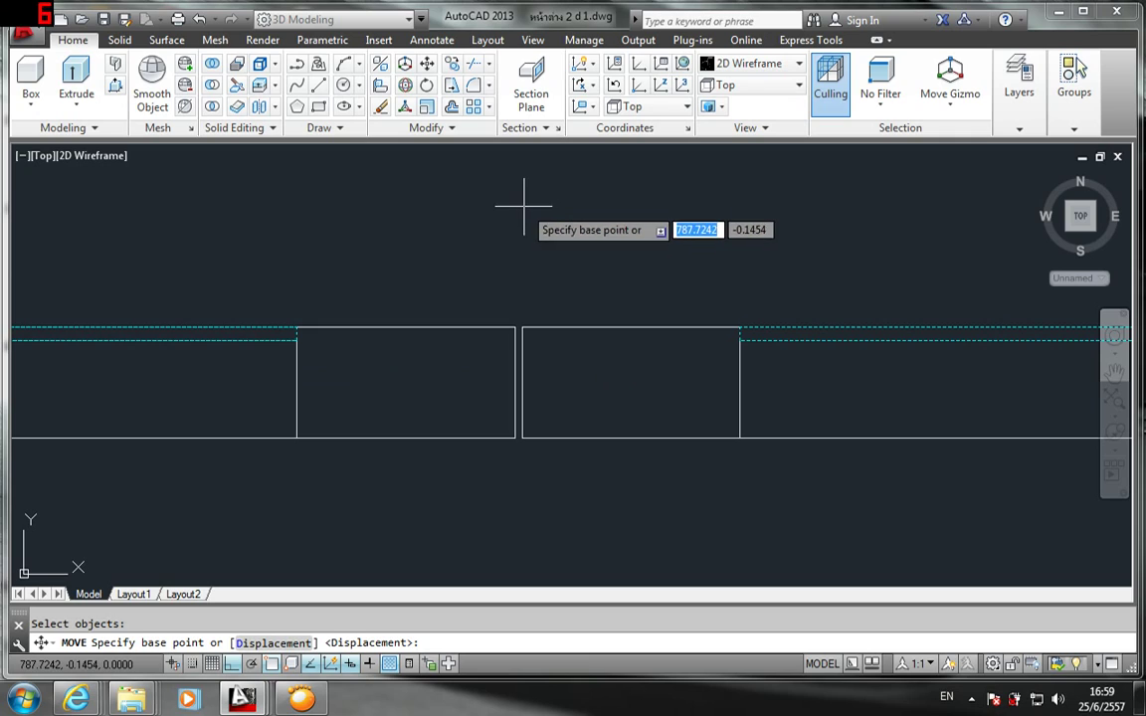
click(524, 206)
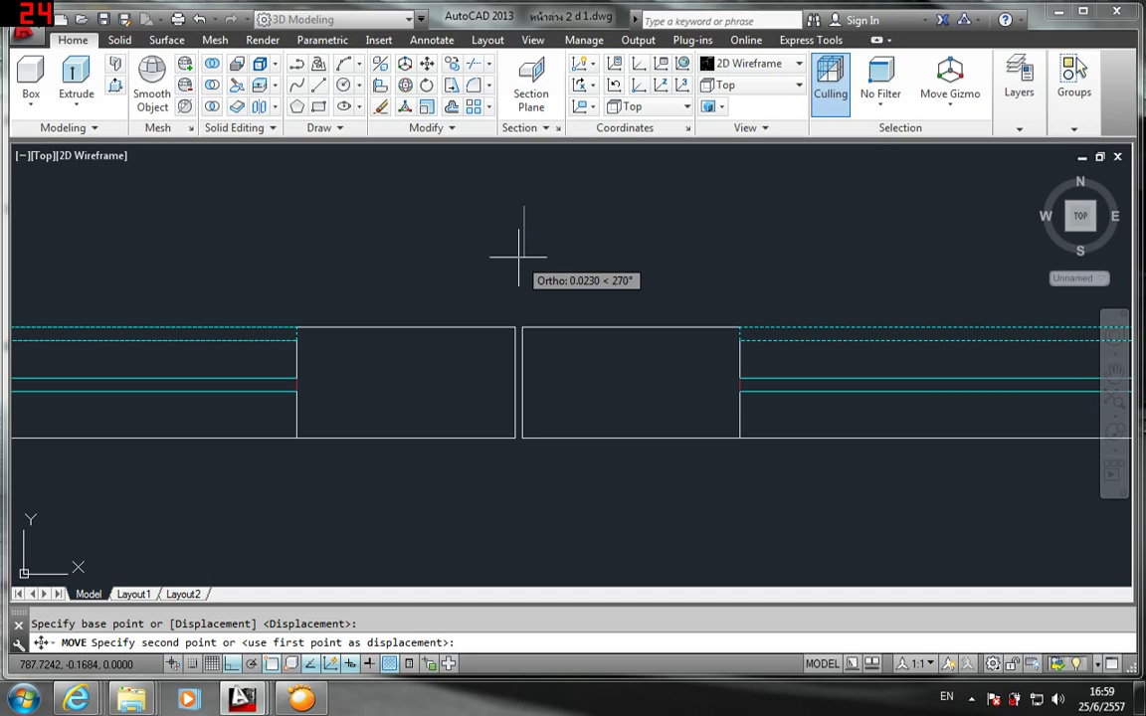
text(.)
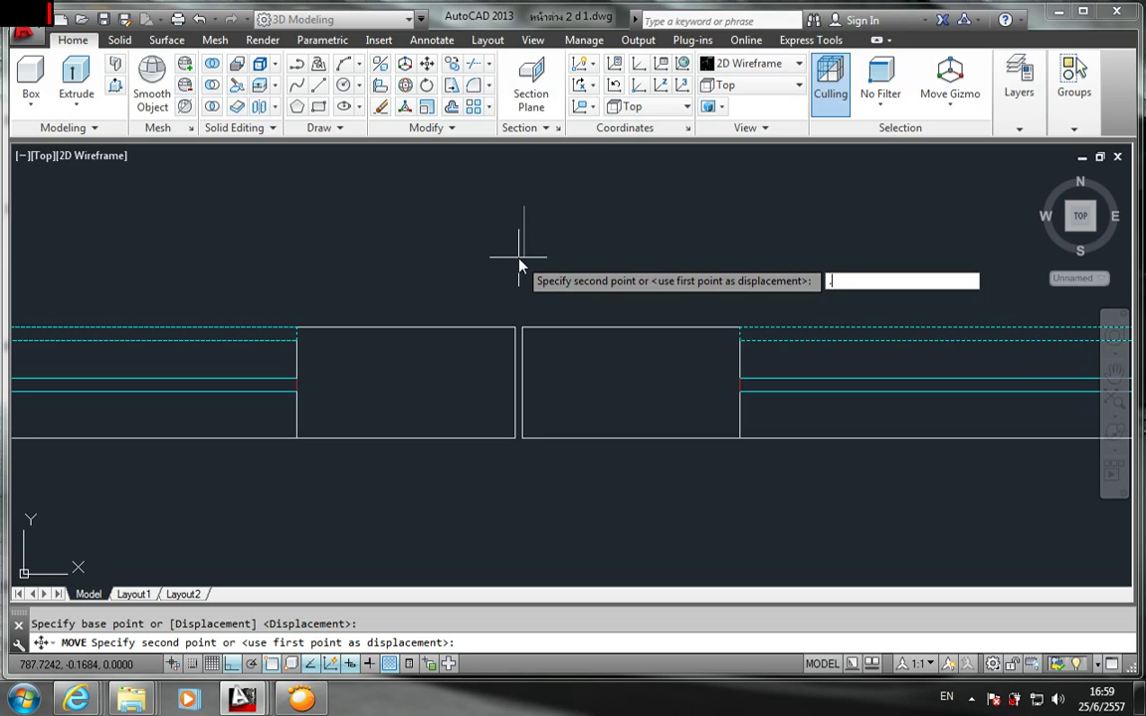
text(02)
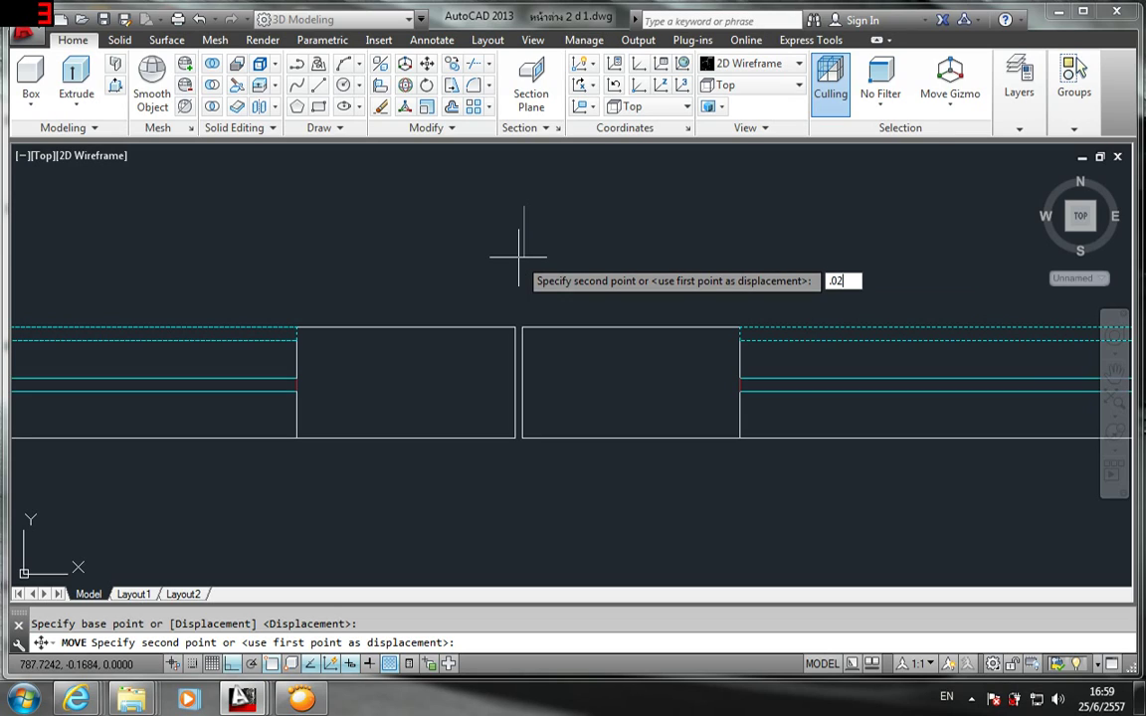
text(5)
key(Return)
scroll(519, 248, down, 2)
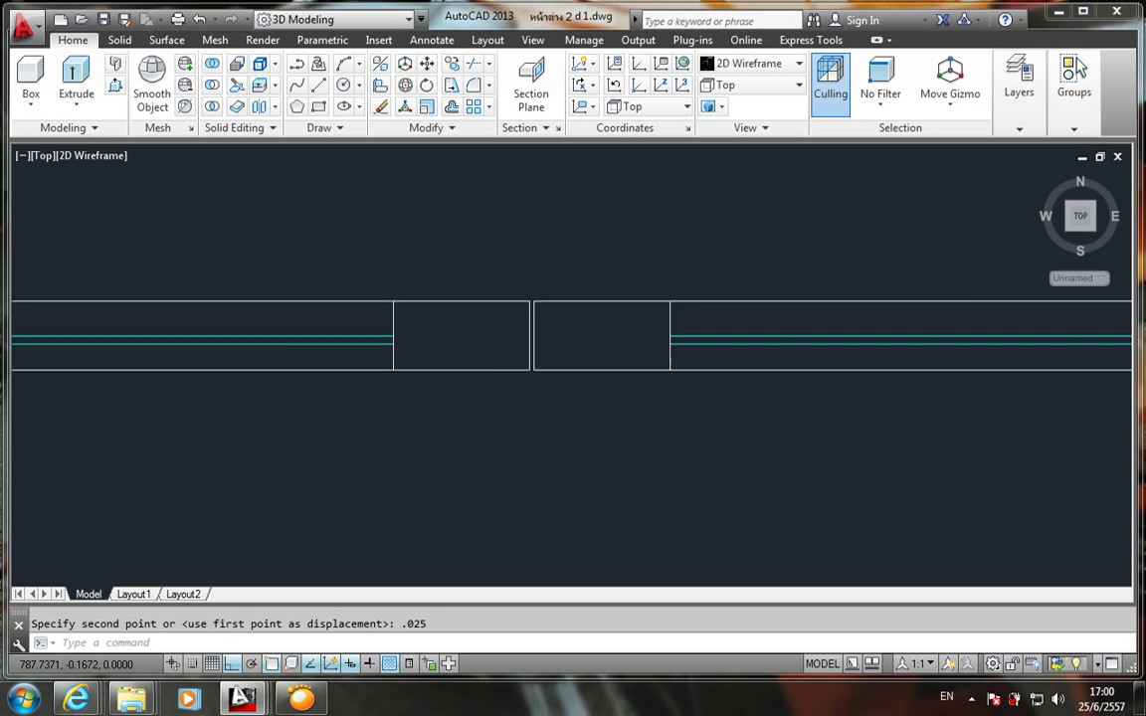
scroll(552, 256, down, 2)
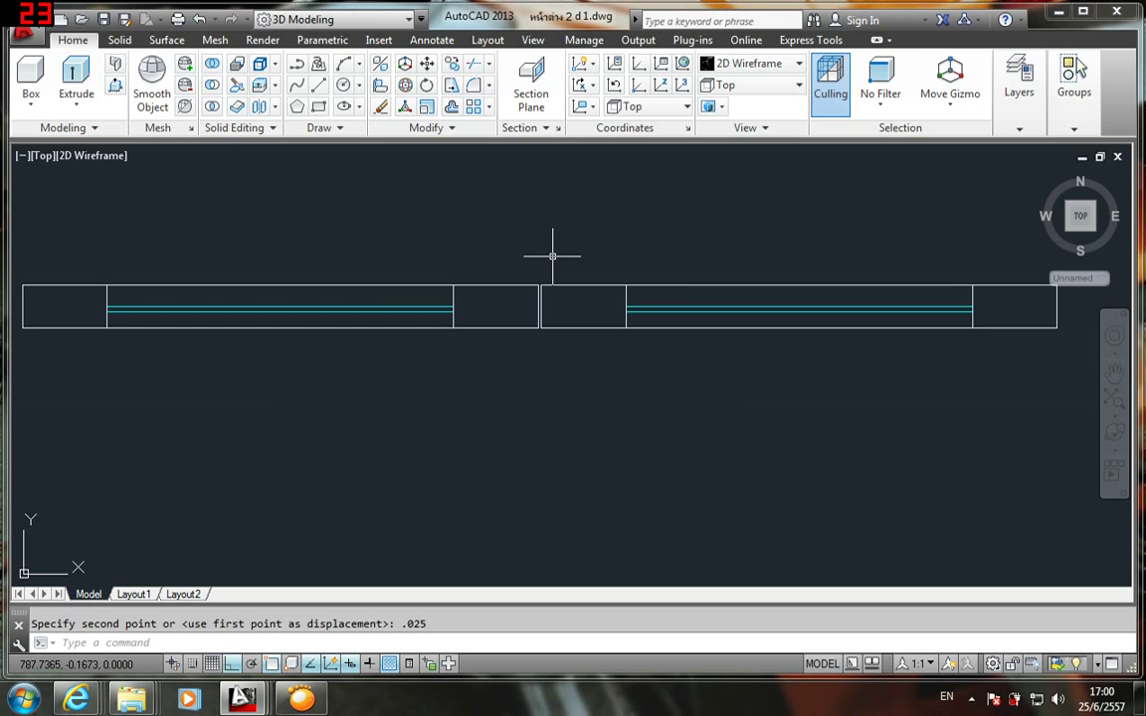
- Show the model in SE Isometric view with the Realistic visual style
click(753, 84)
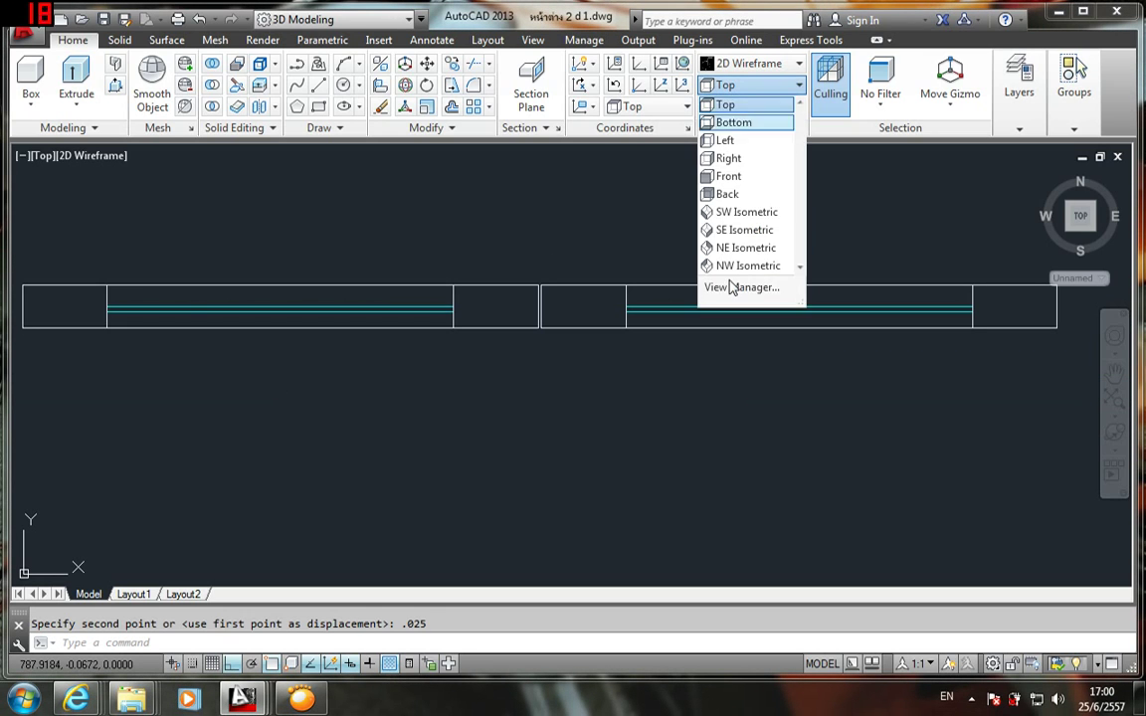
click(736, 233)
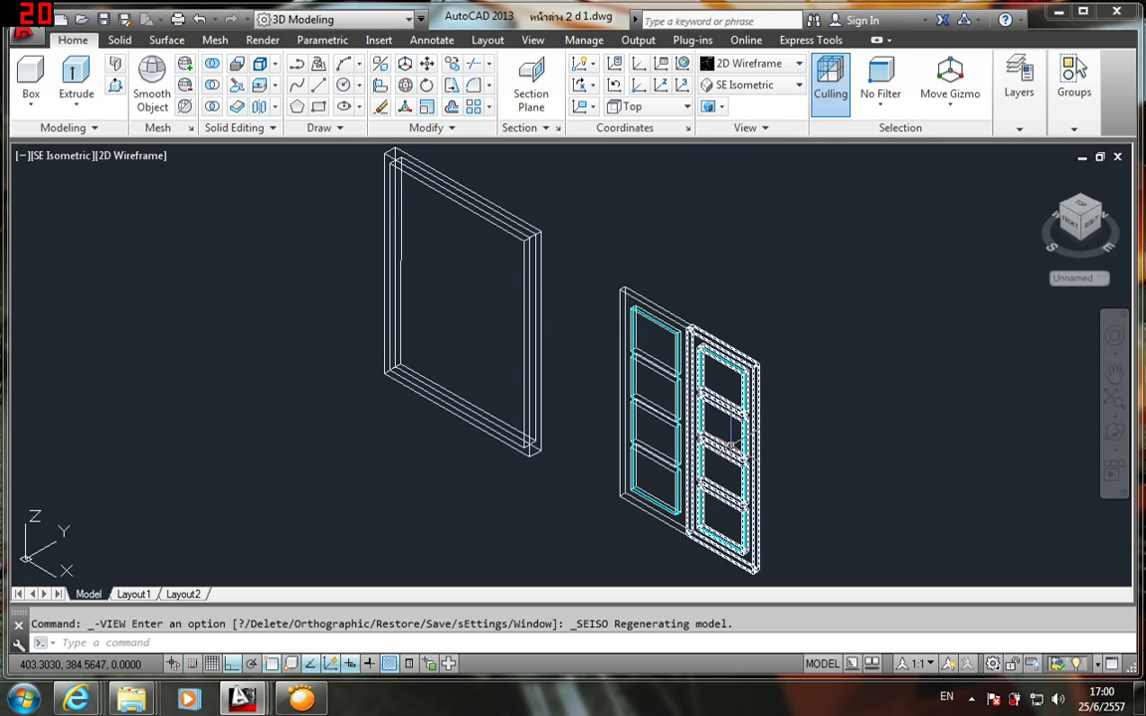
click(799, 64)
click(810, 169)
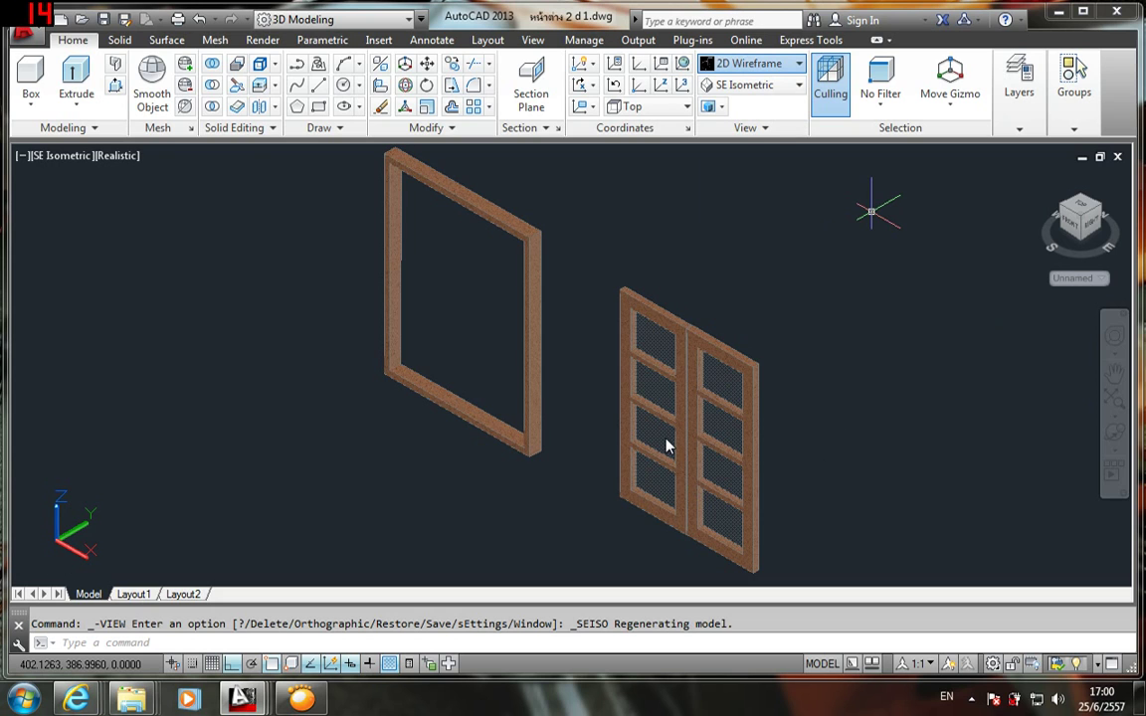
- Frame the door and empty frame, then change to the Front view
scroll(862, 224, up, 2)
scroll(581, 489, up, 3)
scroll(594, 289, up, 1)
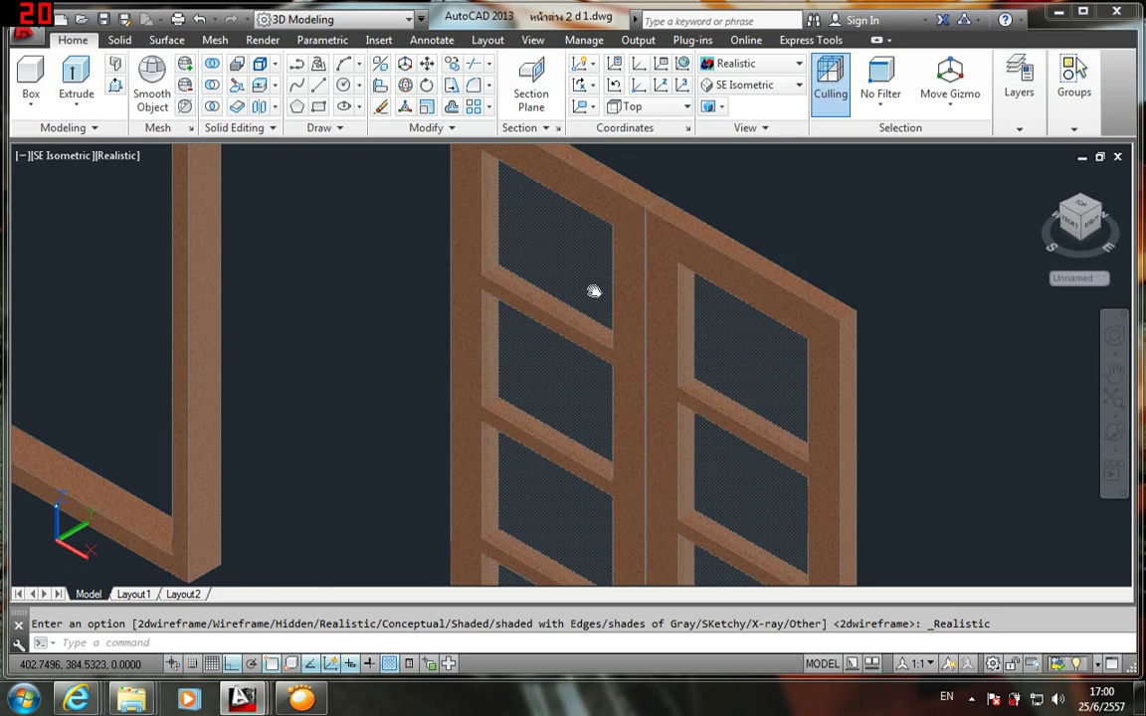
scroll(637, 448, up, 1)
scroll(649, 544, up, 3)
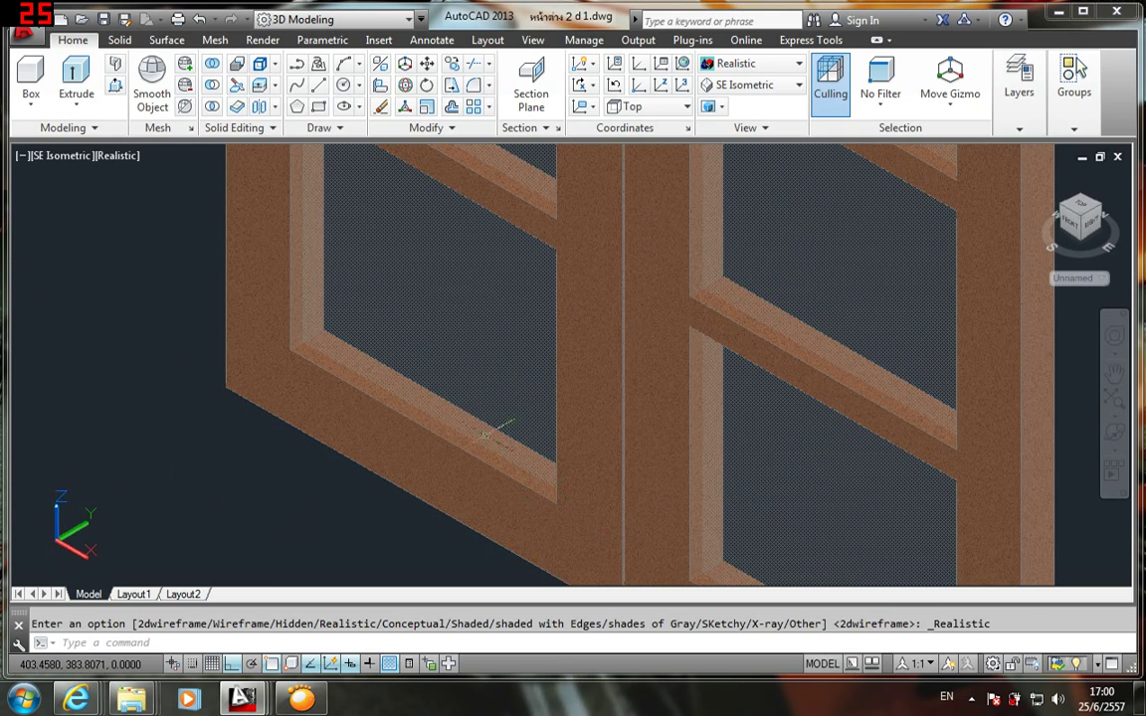
scroll(480, 364, down, 3)
scroll(481, 363, down, 3)
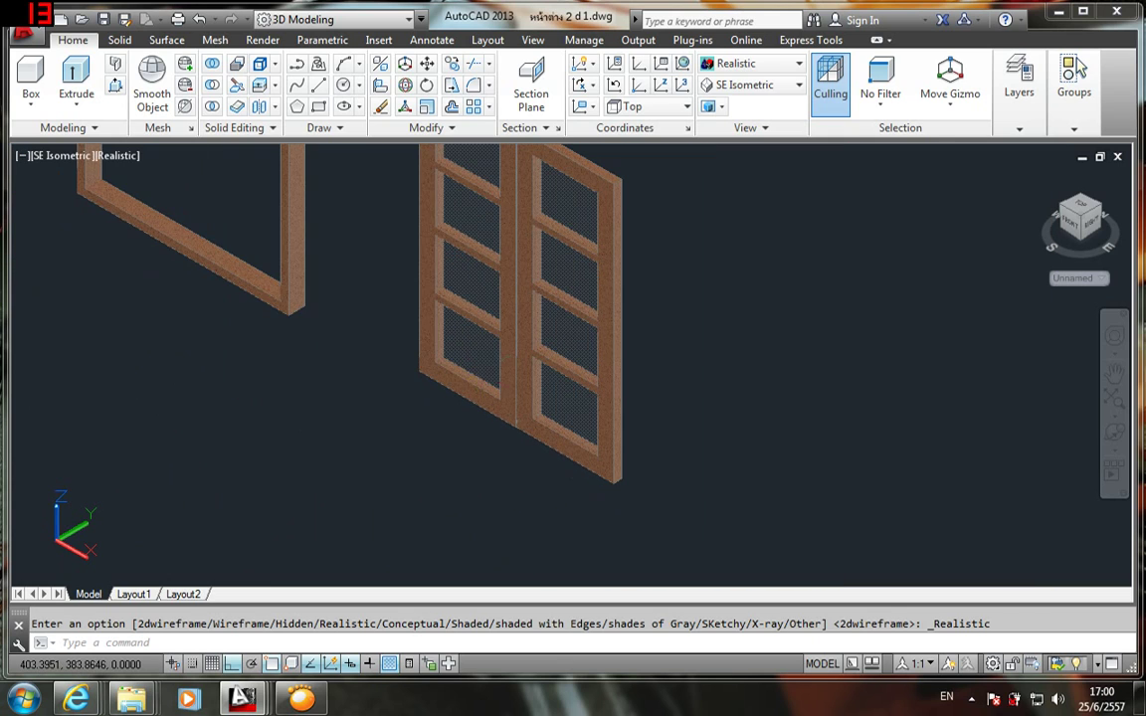
middle_drag(478, 366, 605, 465)
scroll(605, 465, down, 2)
scroll(605, 465, down, 2)
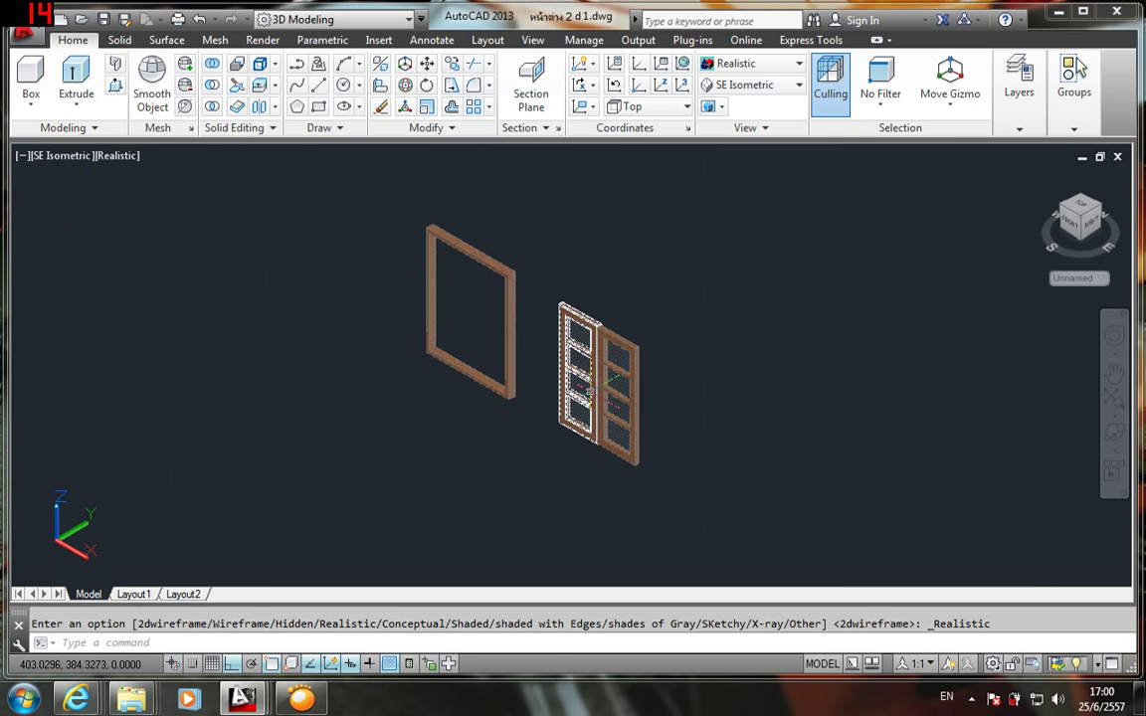
click(797, 85)
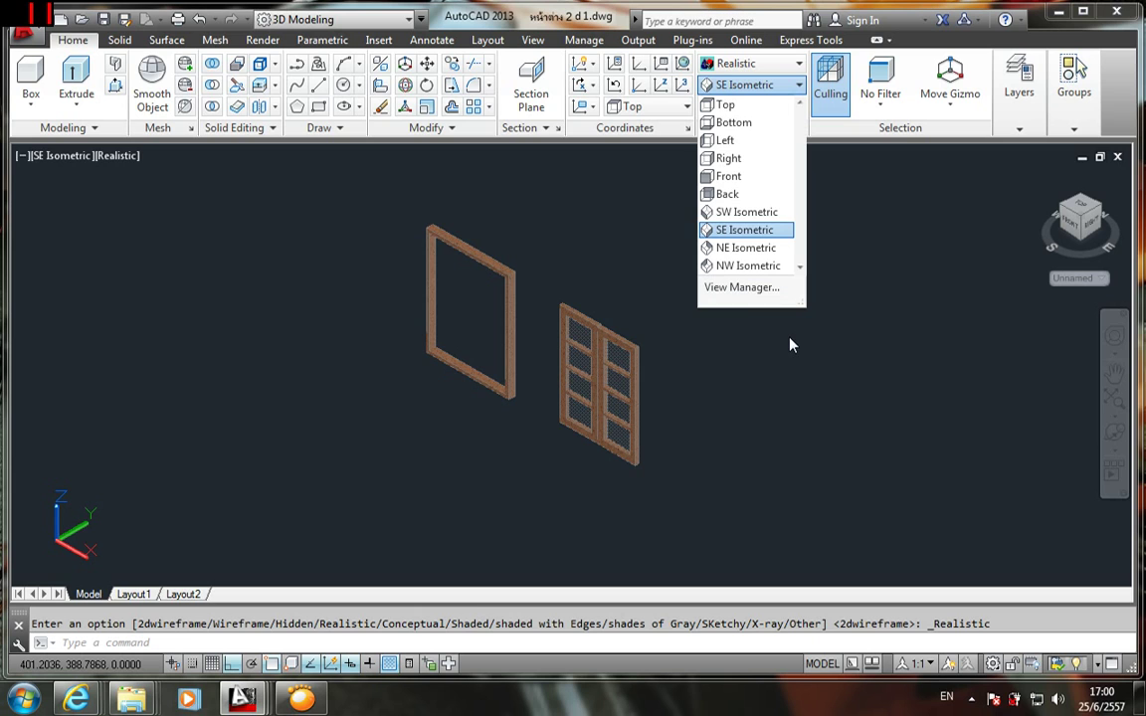
click(772, 177)
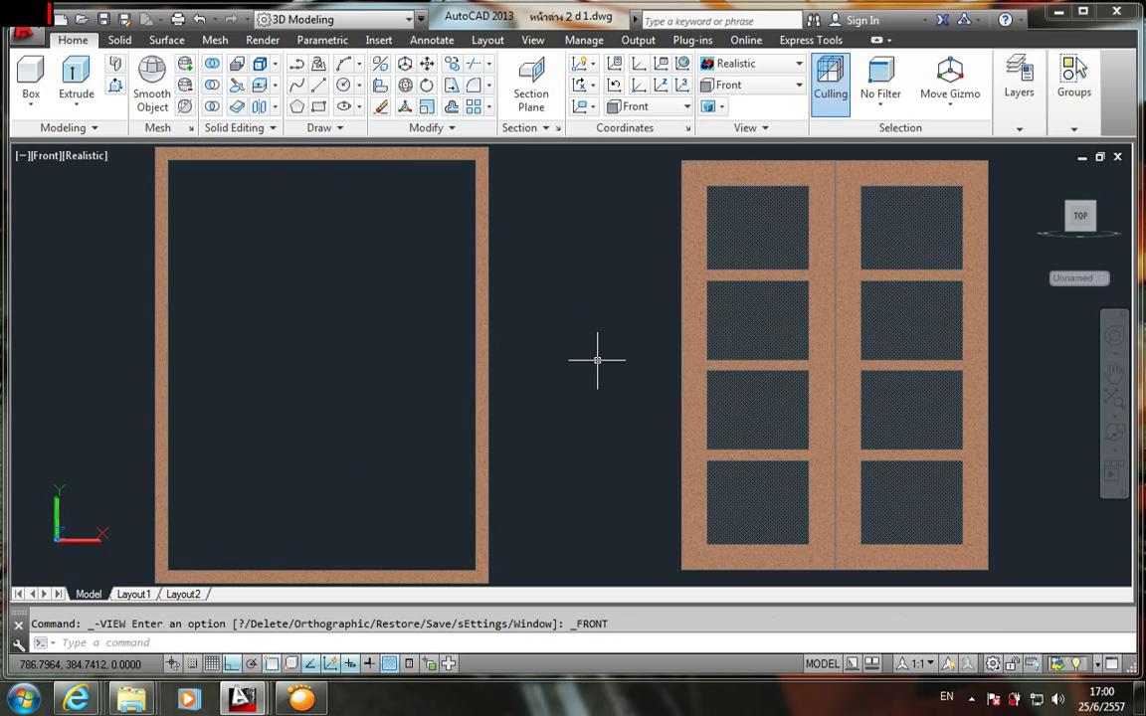
- Move the empty teak frame 2 units right so it encloses the glazed double door
click(426, 62)
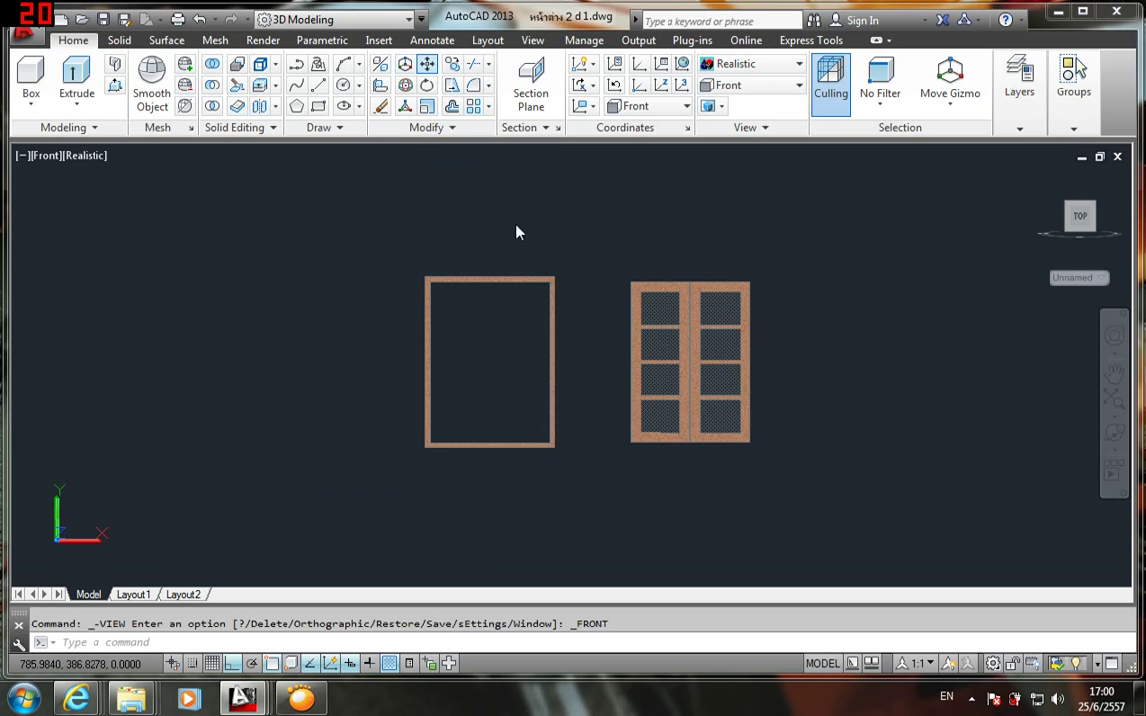
click(589, 235)
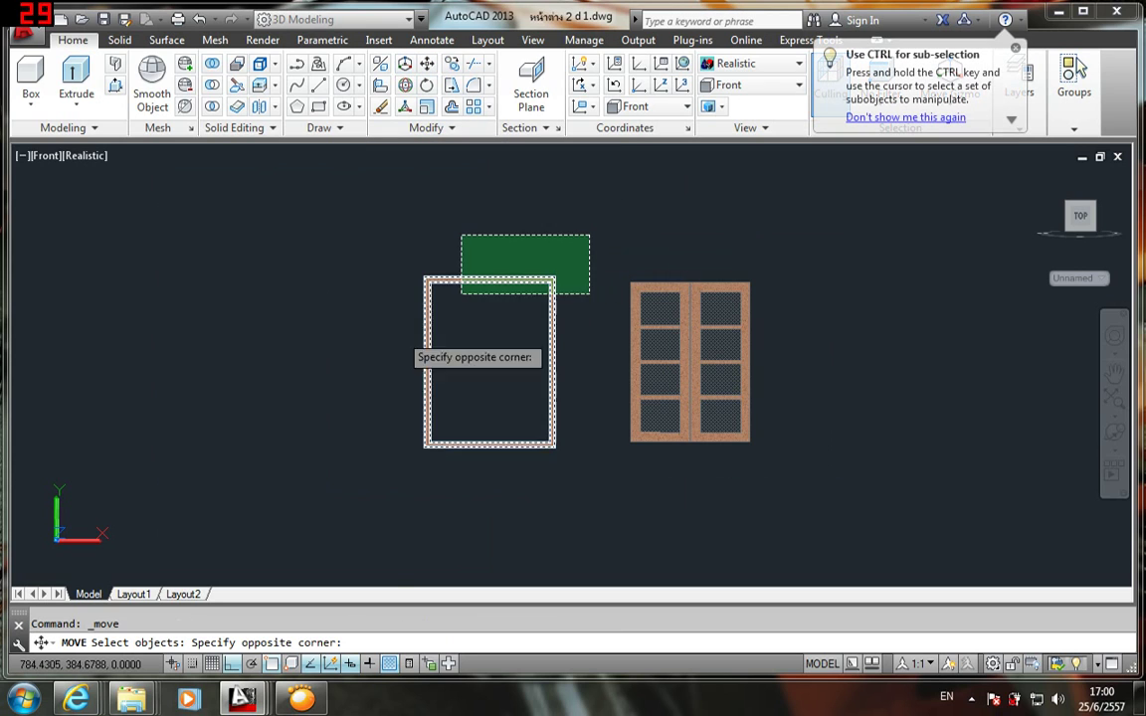
click(333, 519)
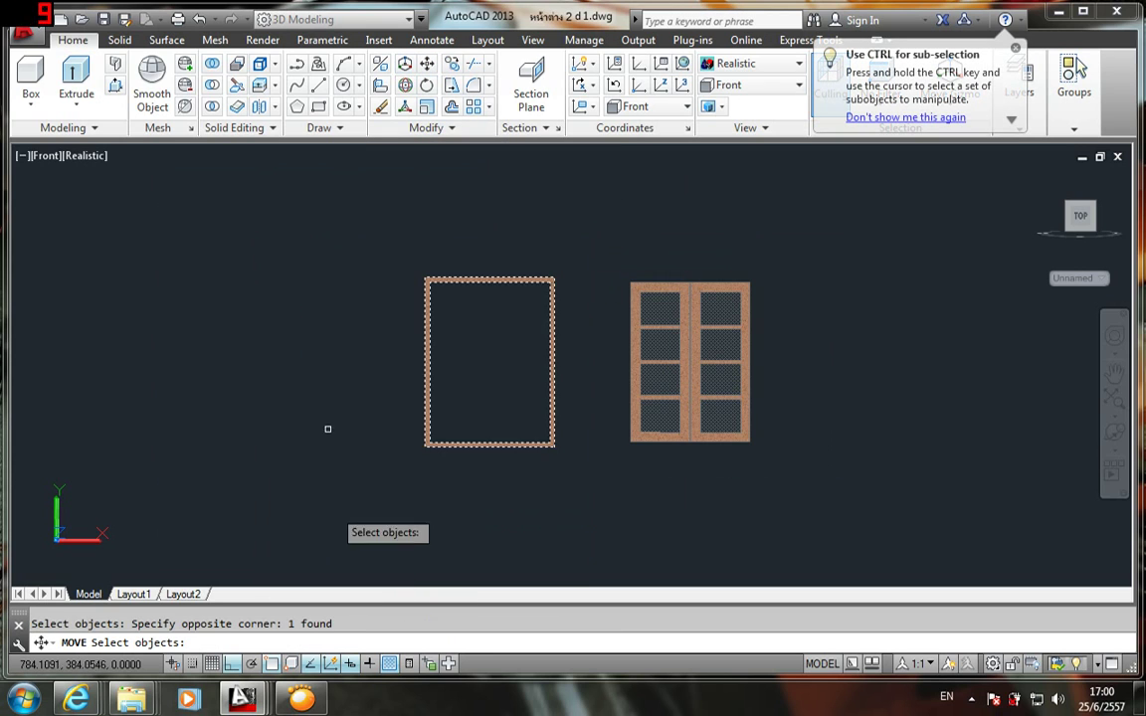
key(Return)
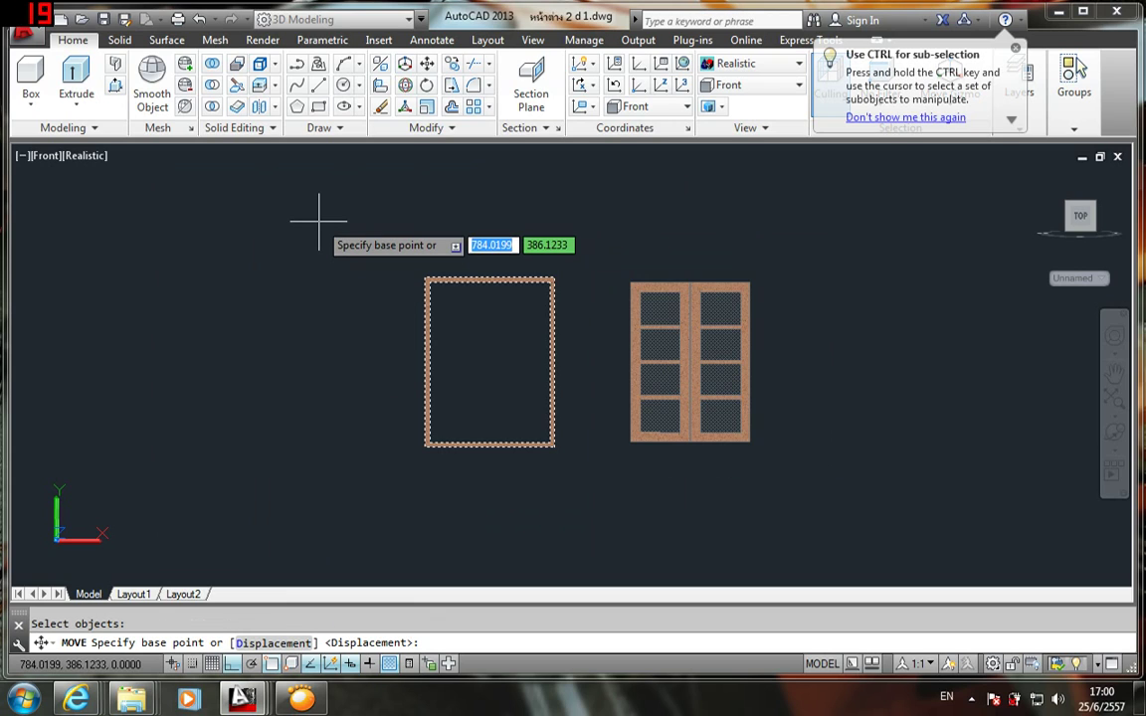
click(318, 223)
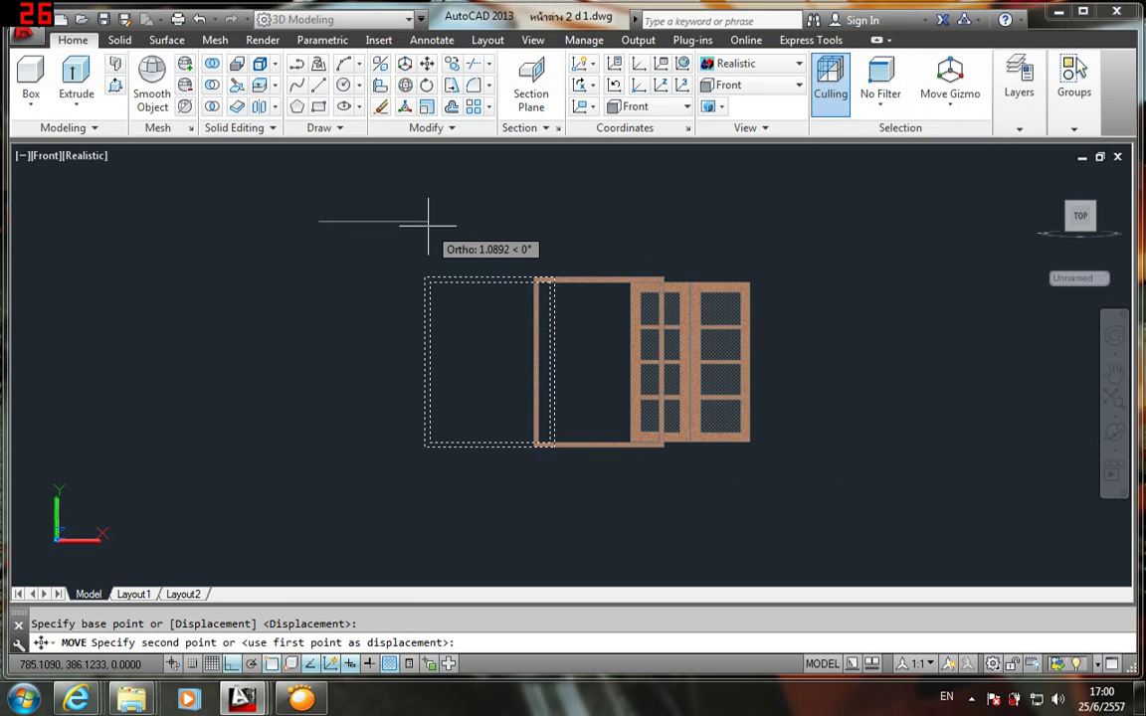
text(2)
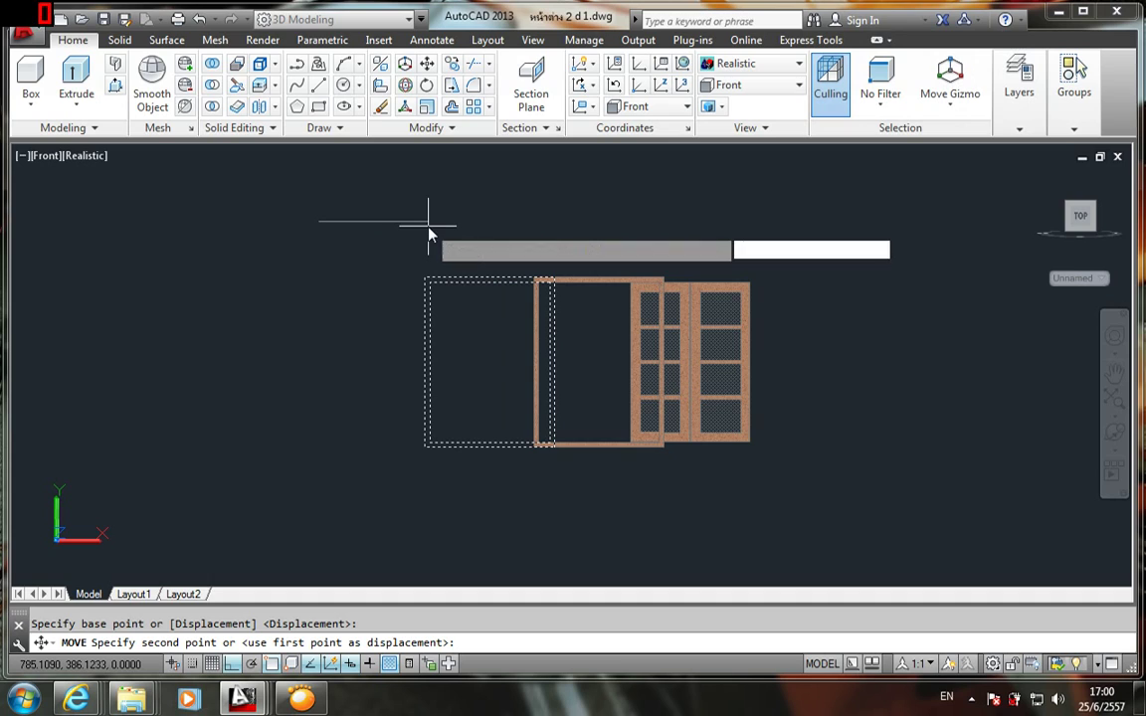
key(Return)
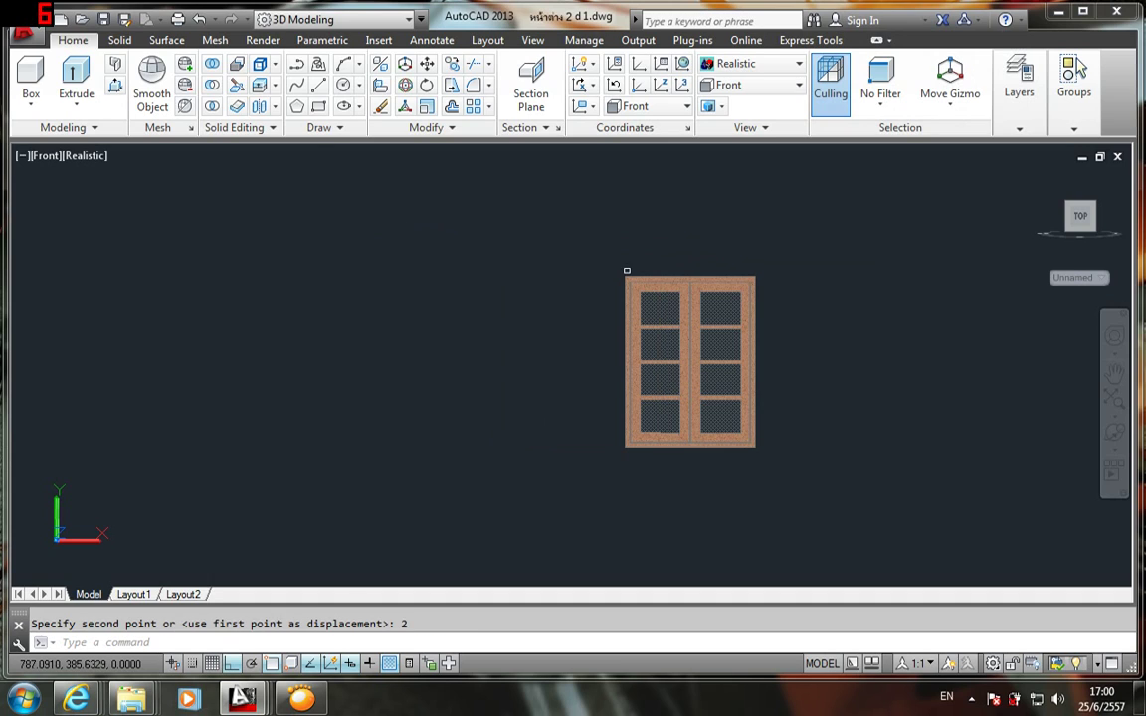
- Switch to SE Isometric view and frame the framed door
click(797, 87)
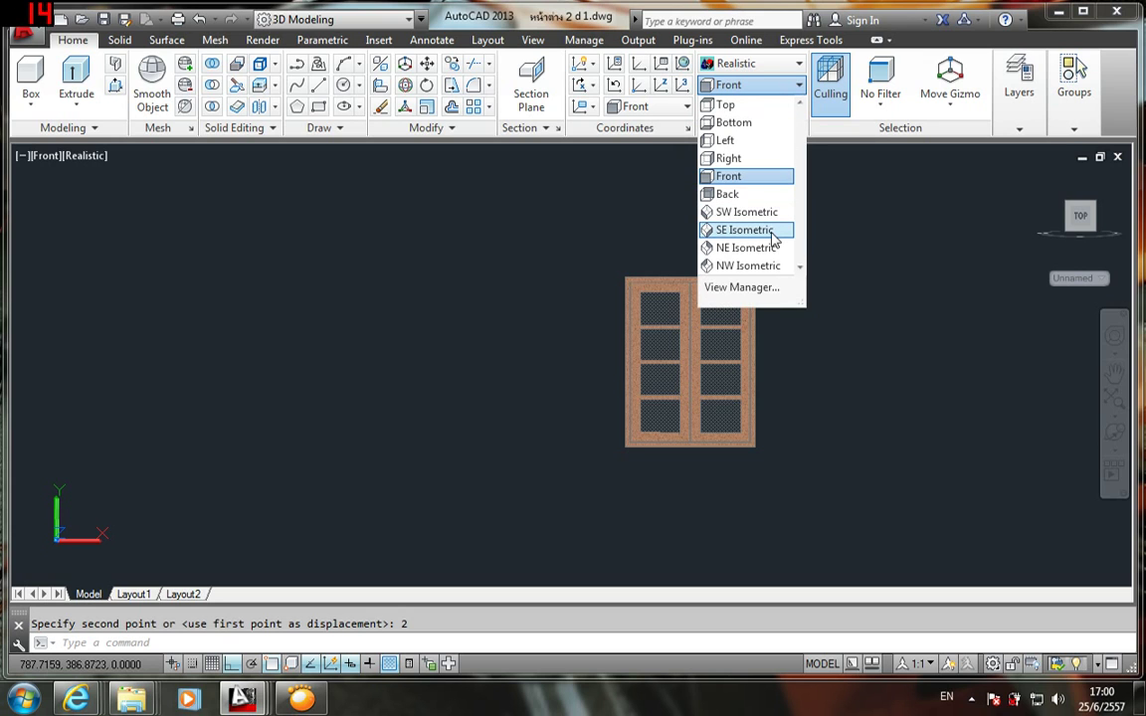
click(746, 230)
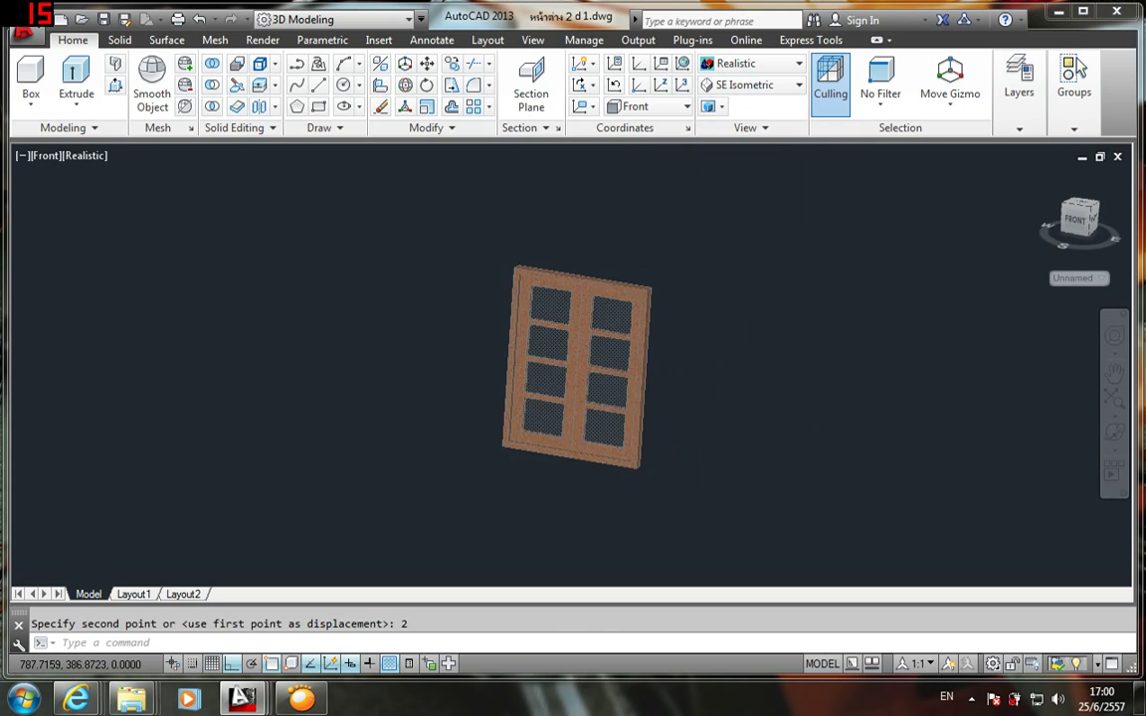
middle_drag(729, 421, 496, 355)
scroll(496, 355, up, 2)
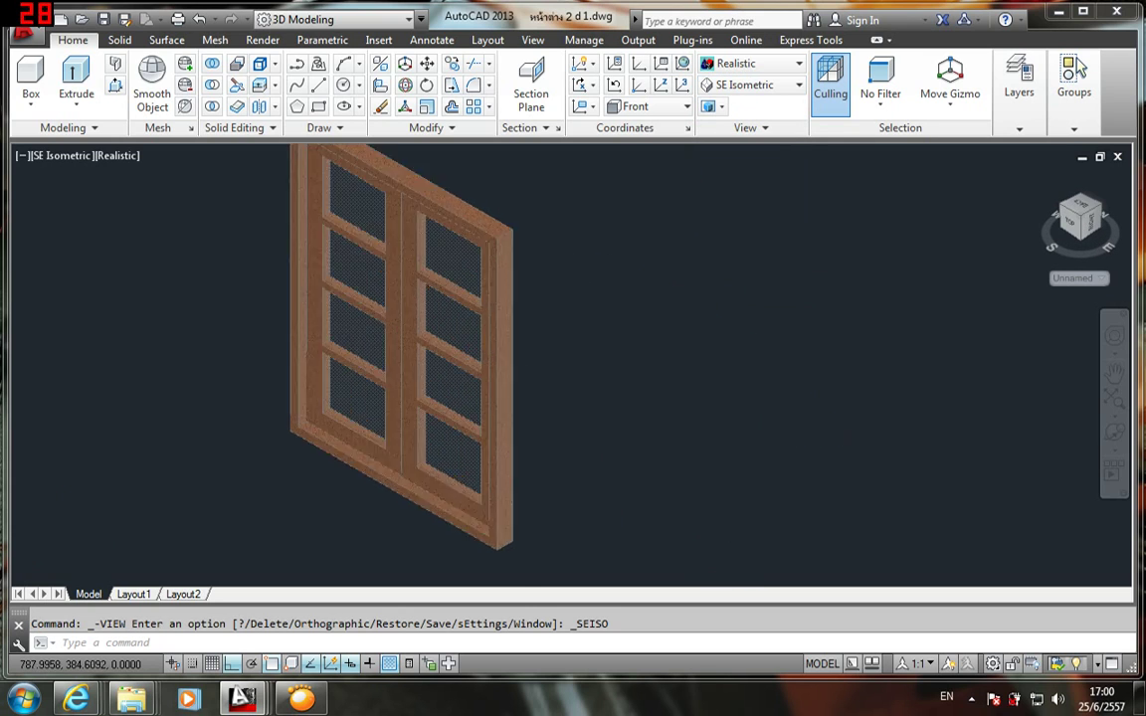
scroll(488, 354, up, 2)
scroll(478, 353, down, 3)
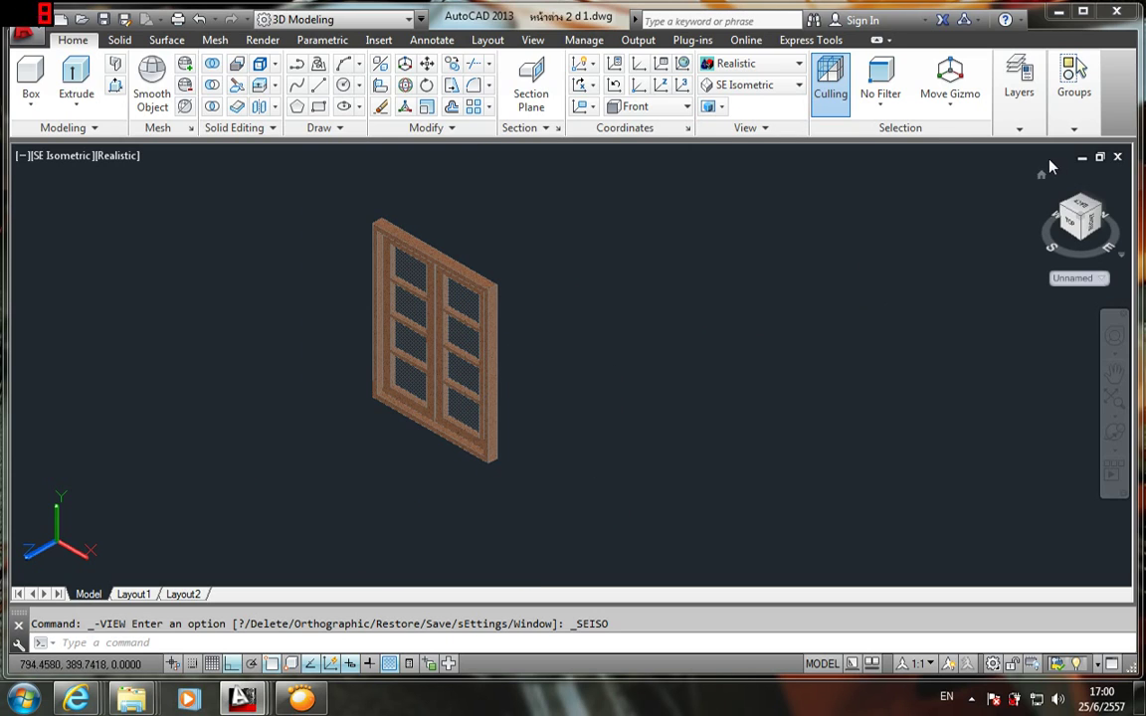
- Thaw the 3d layer so the second framed double door appears
click(1019, 129)
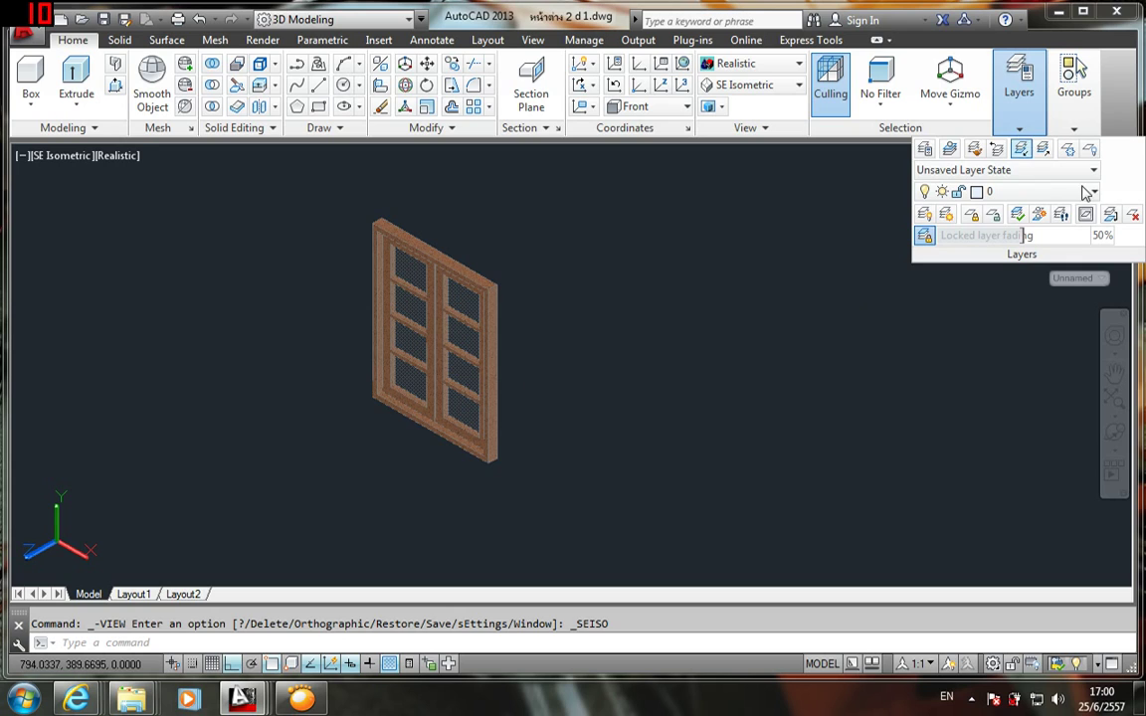
click(1005, 191)
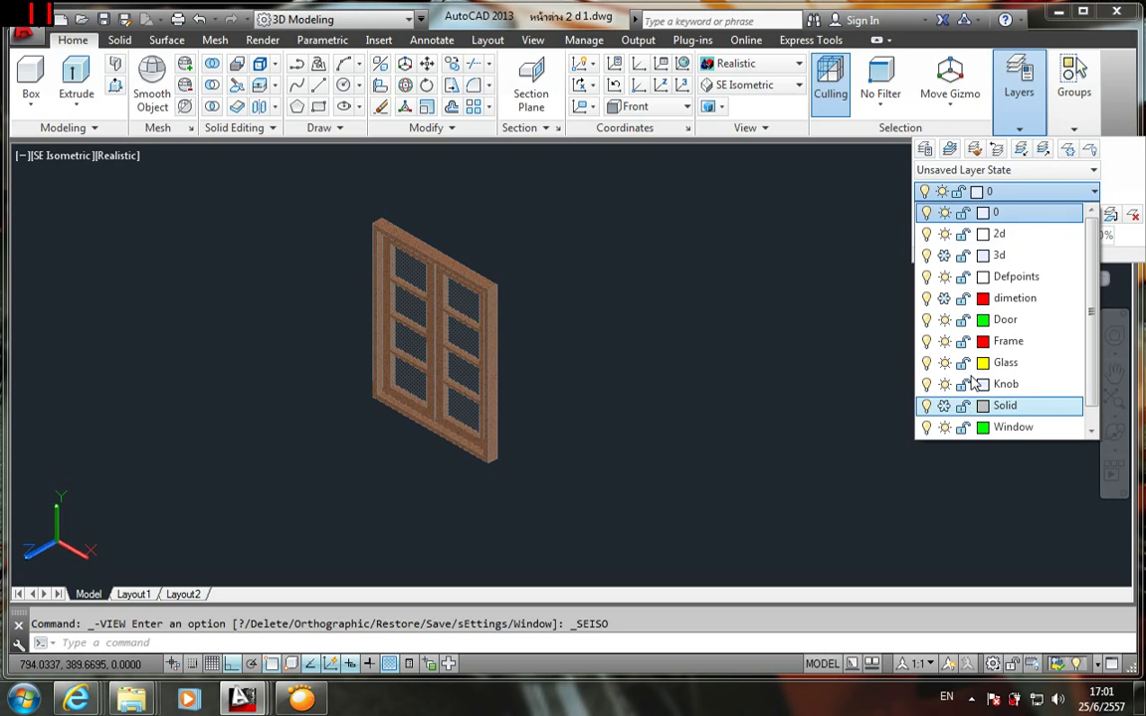
click(944, 255)
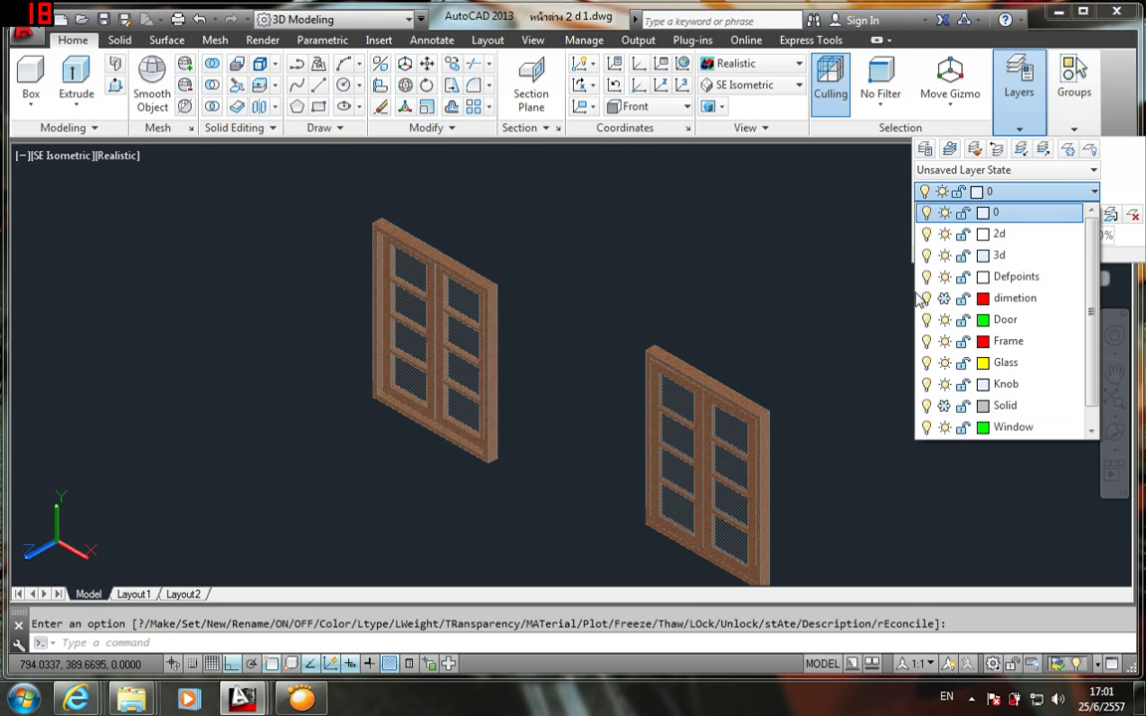
click(803, 340)
click(865, 313)
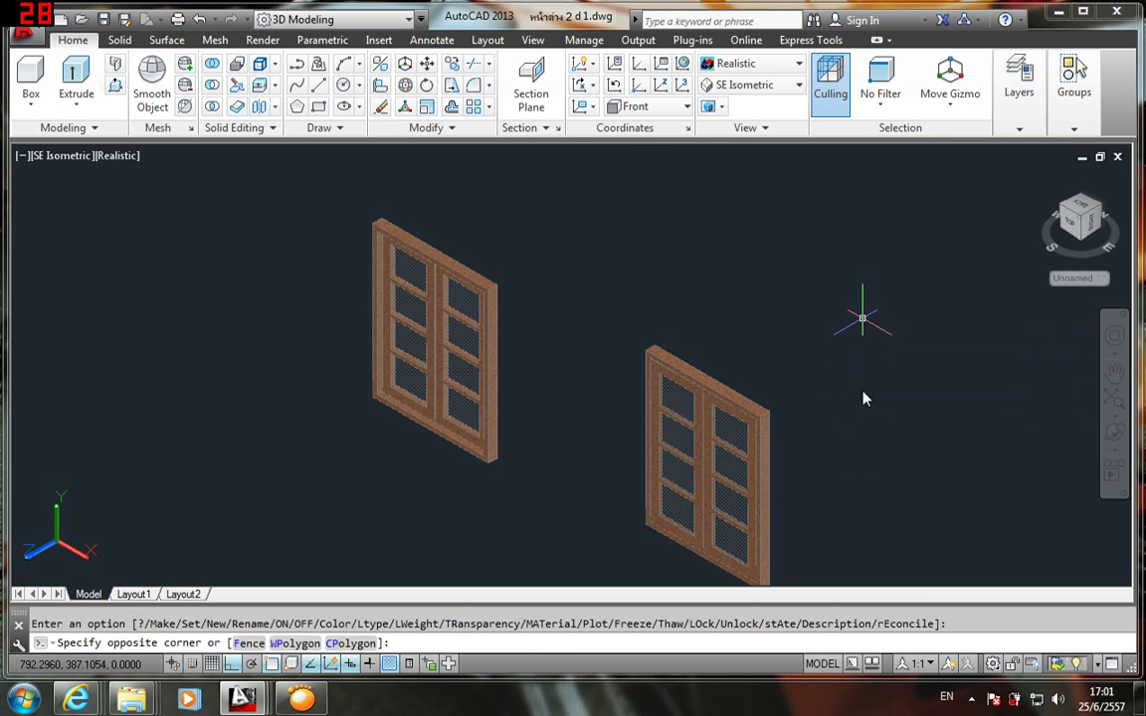
- Switch to the Front view and centre both framed teak doors
click(803, 90)
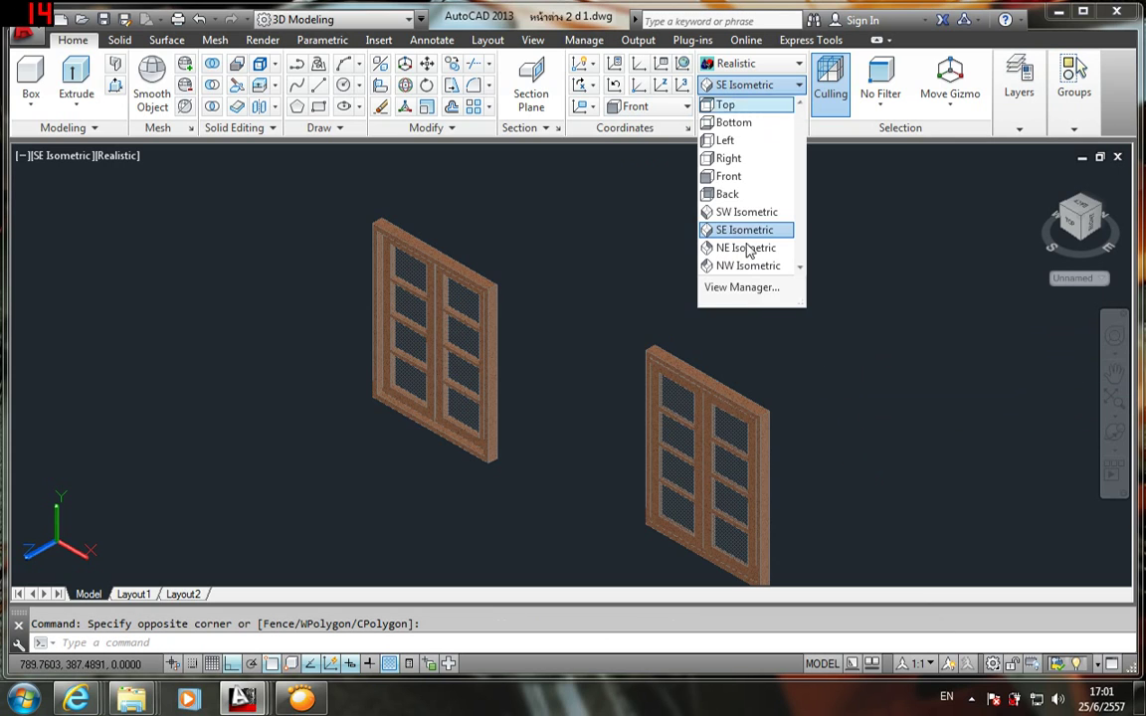
click(727, 228)
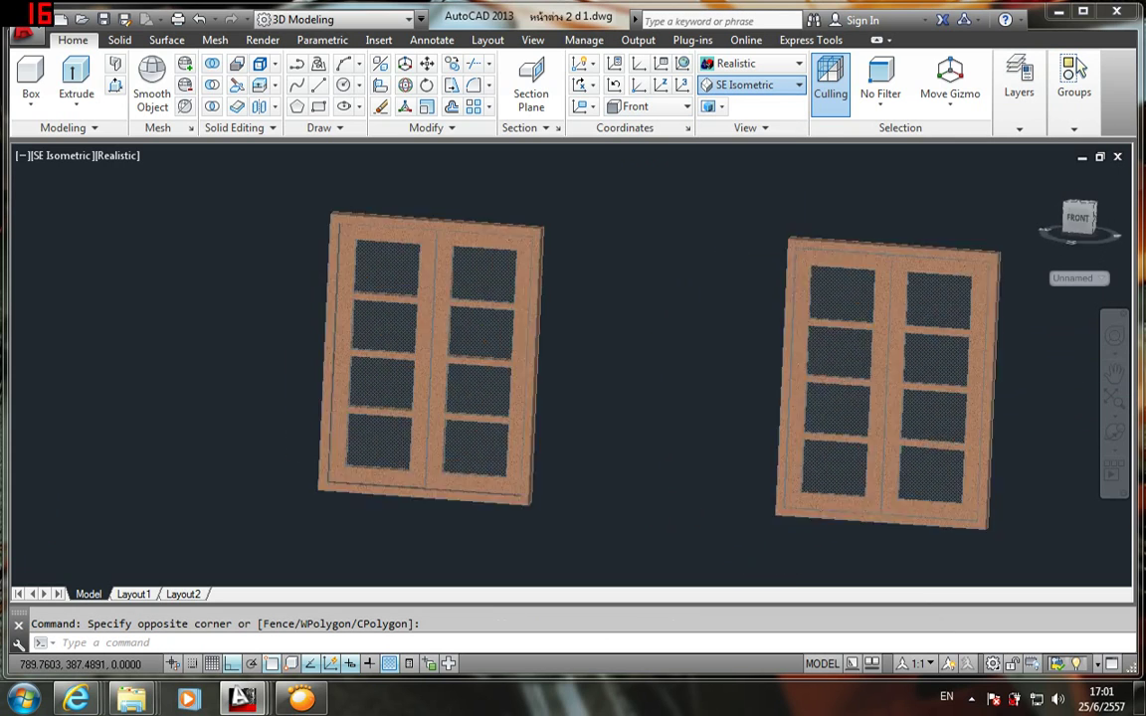
mouse_move(736, 384)
middle_down()
mouse_move(538, 365)
mouse_move(583, 358)
middle_up()
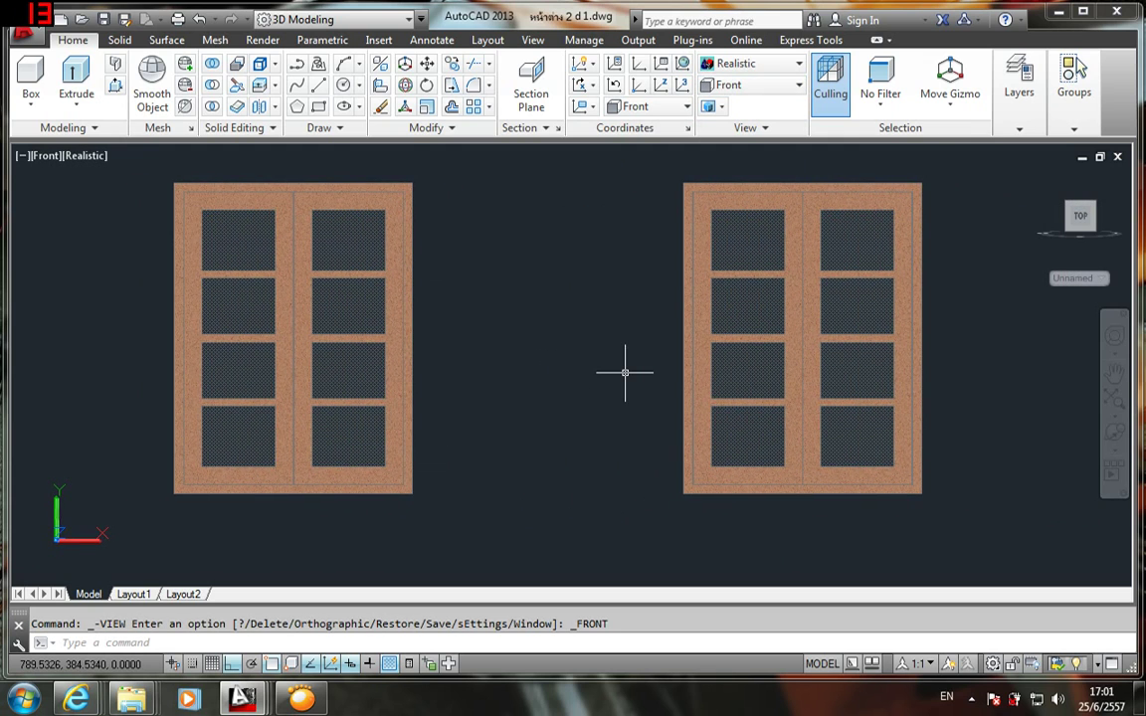